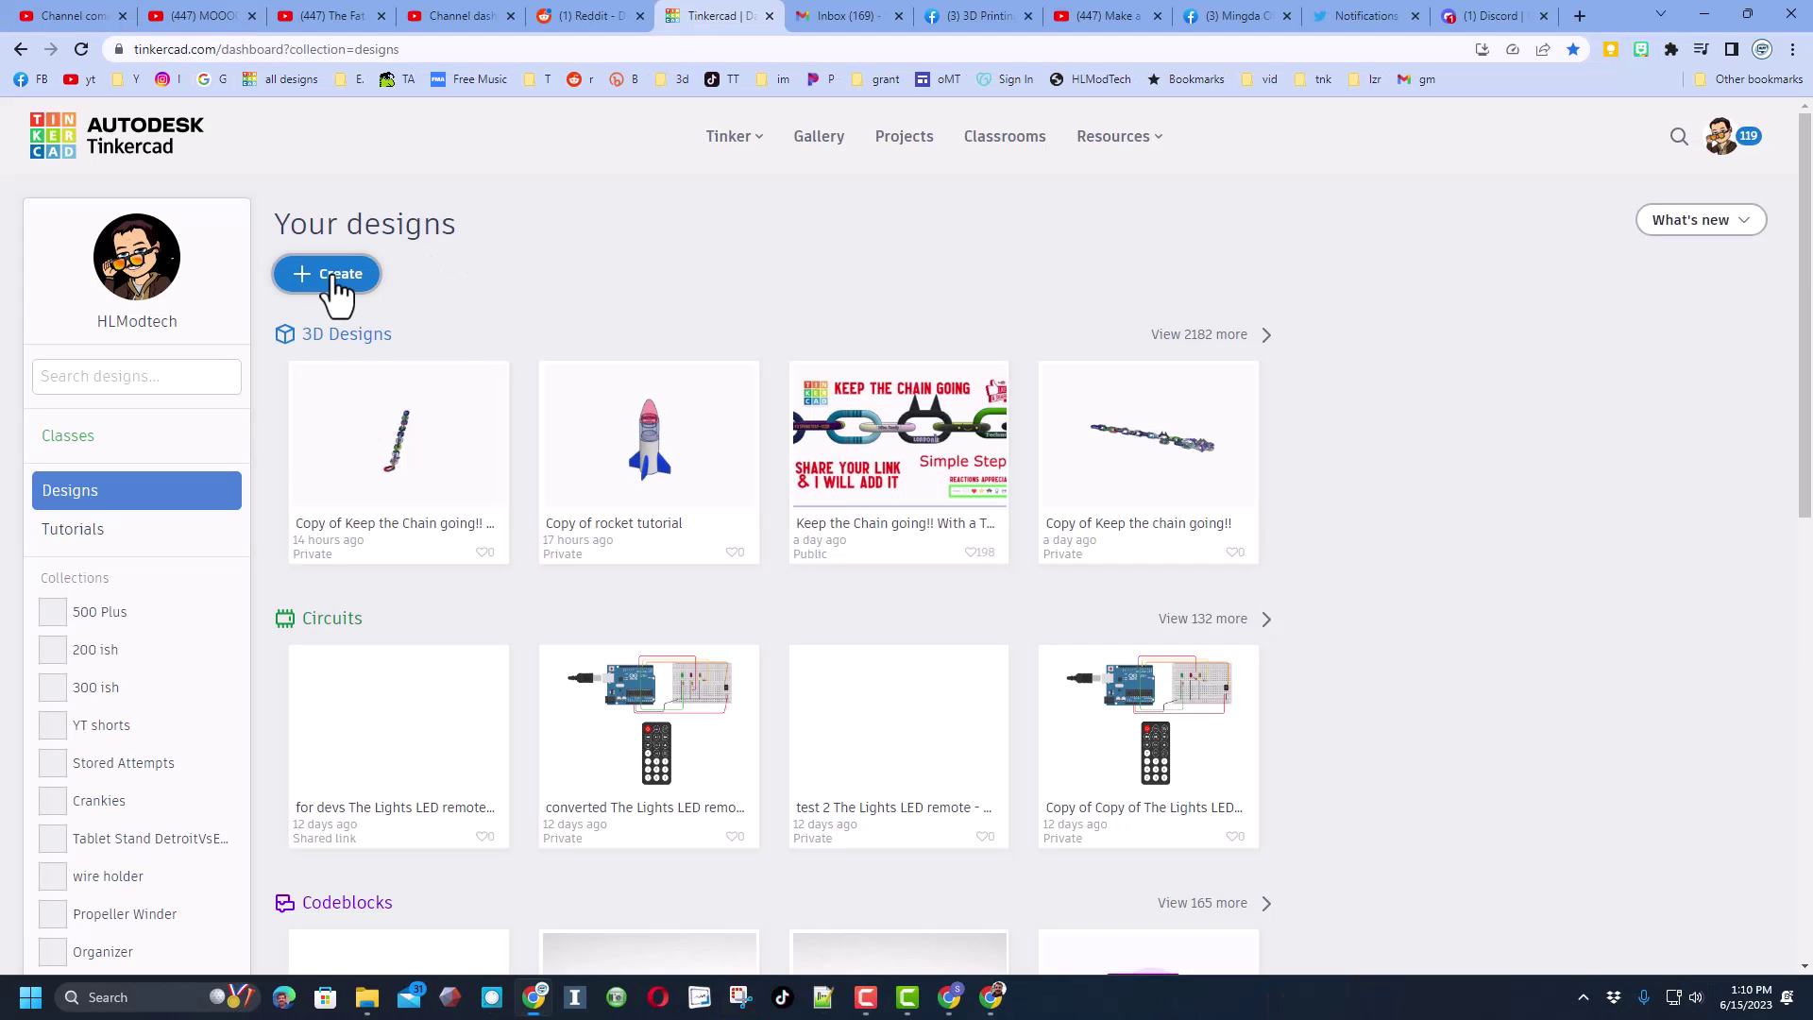
# Create a new 3D design and name it "half sphere"
pyautogui.click(335, 284)
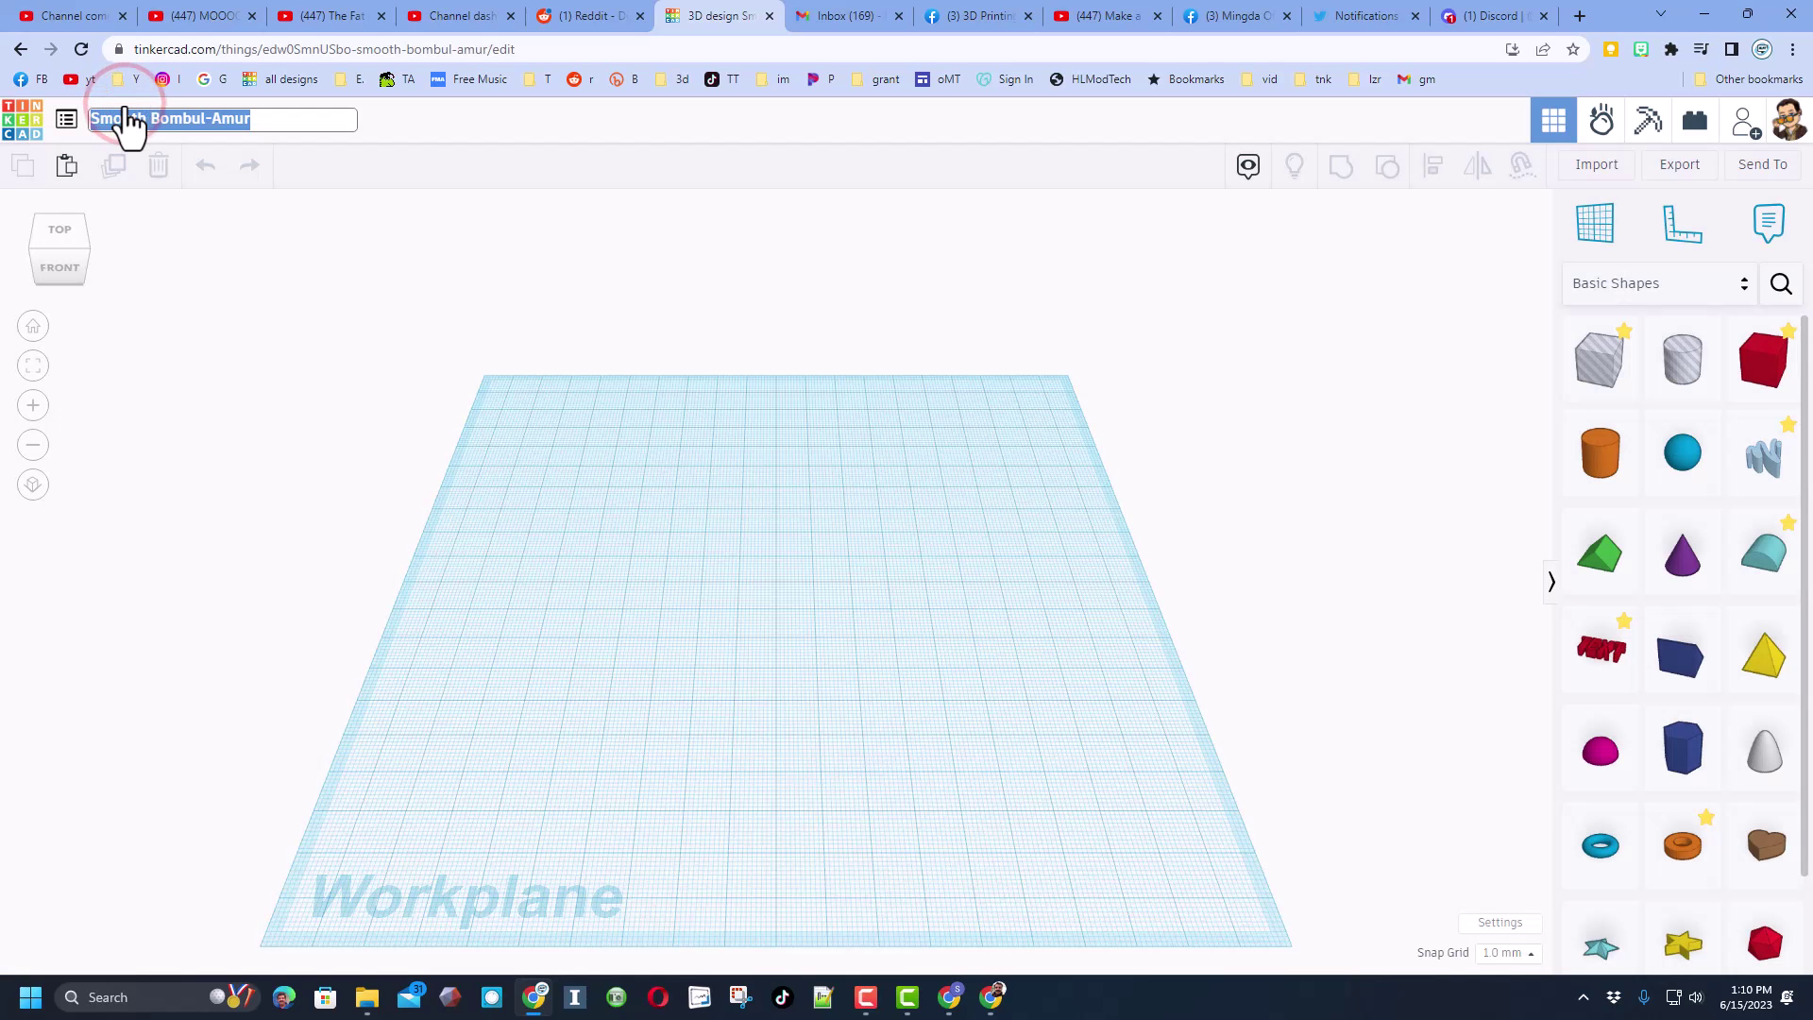
pyautogui.write('hal')
pyautogui.write('f co')
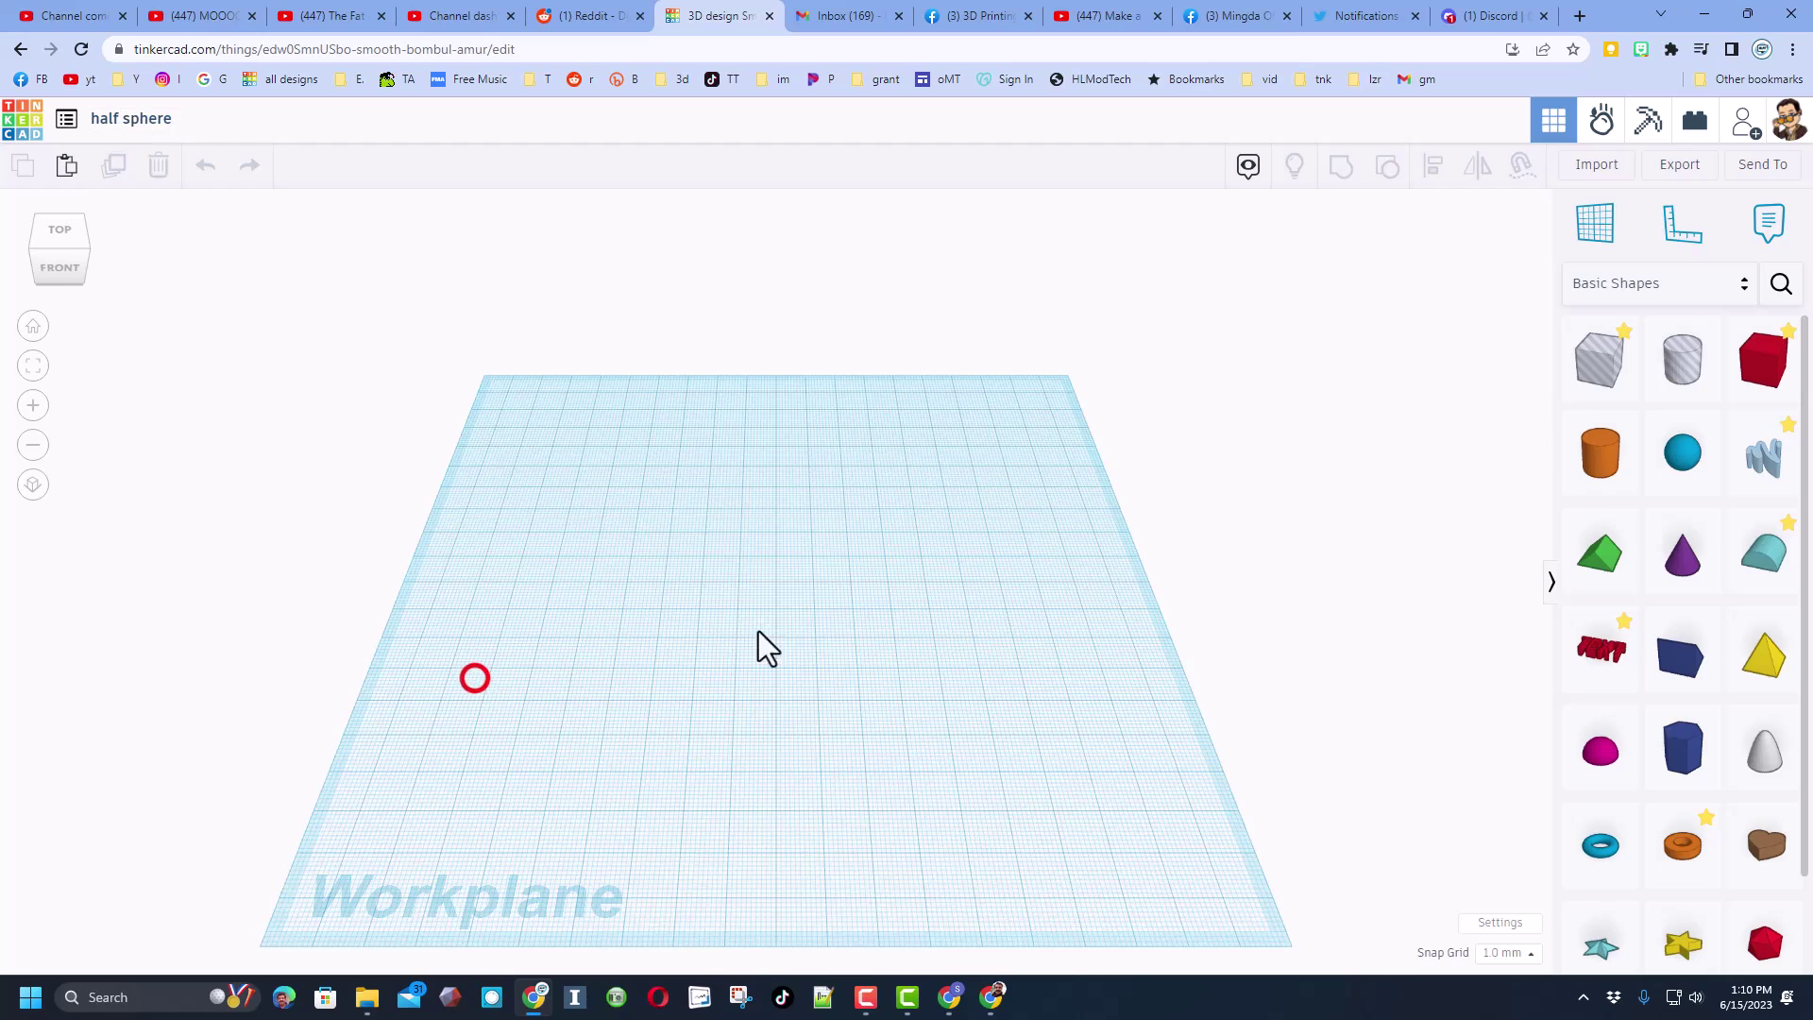
# Place a solid Half Sphere from the basic shapes near the middle of the workplane
pyautogui.click(1586, 756)
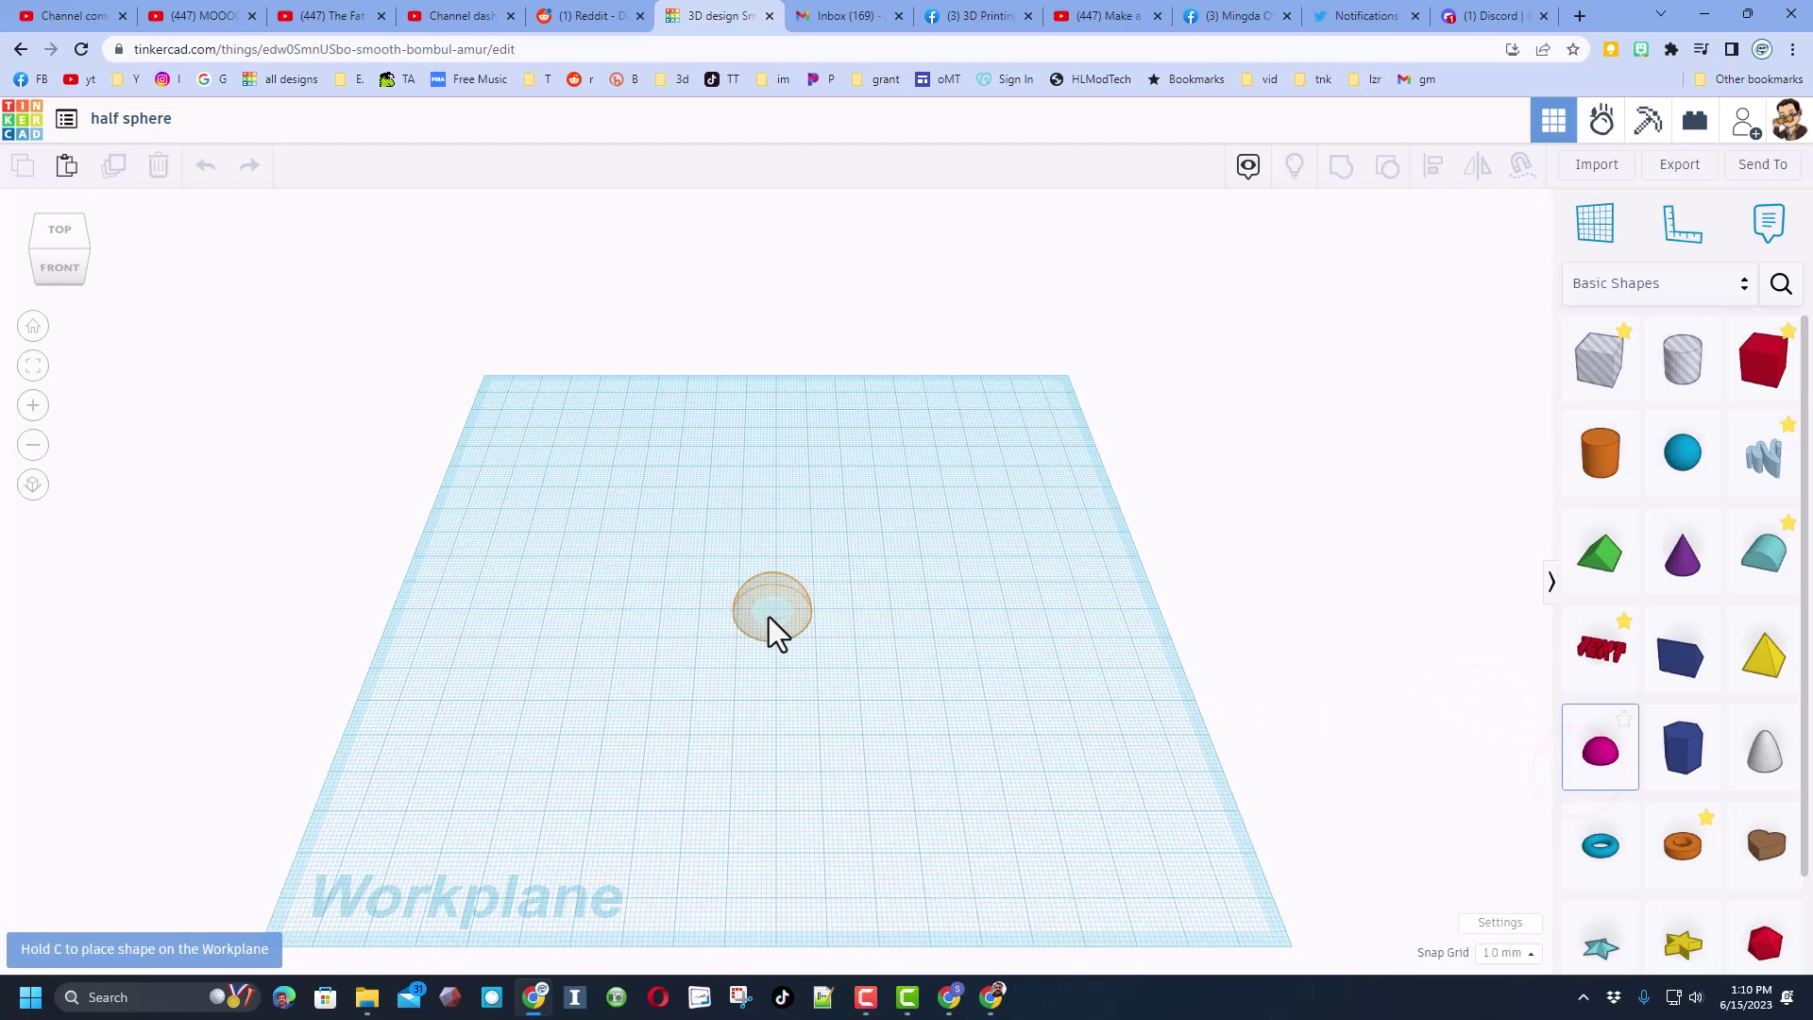
pyautogui.click(769, 623)
pyautogui.click(770, 618)
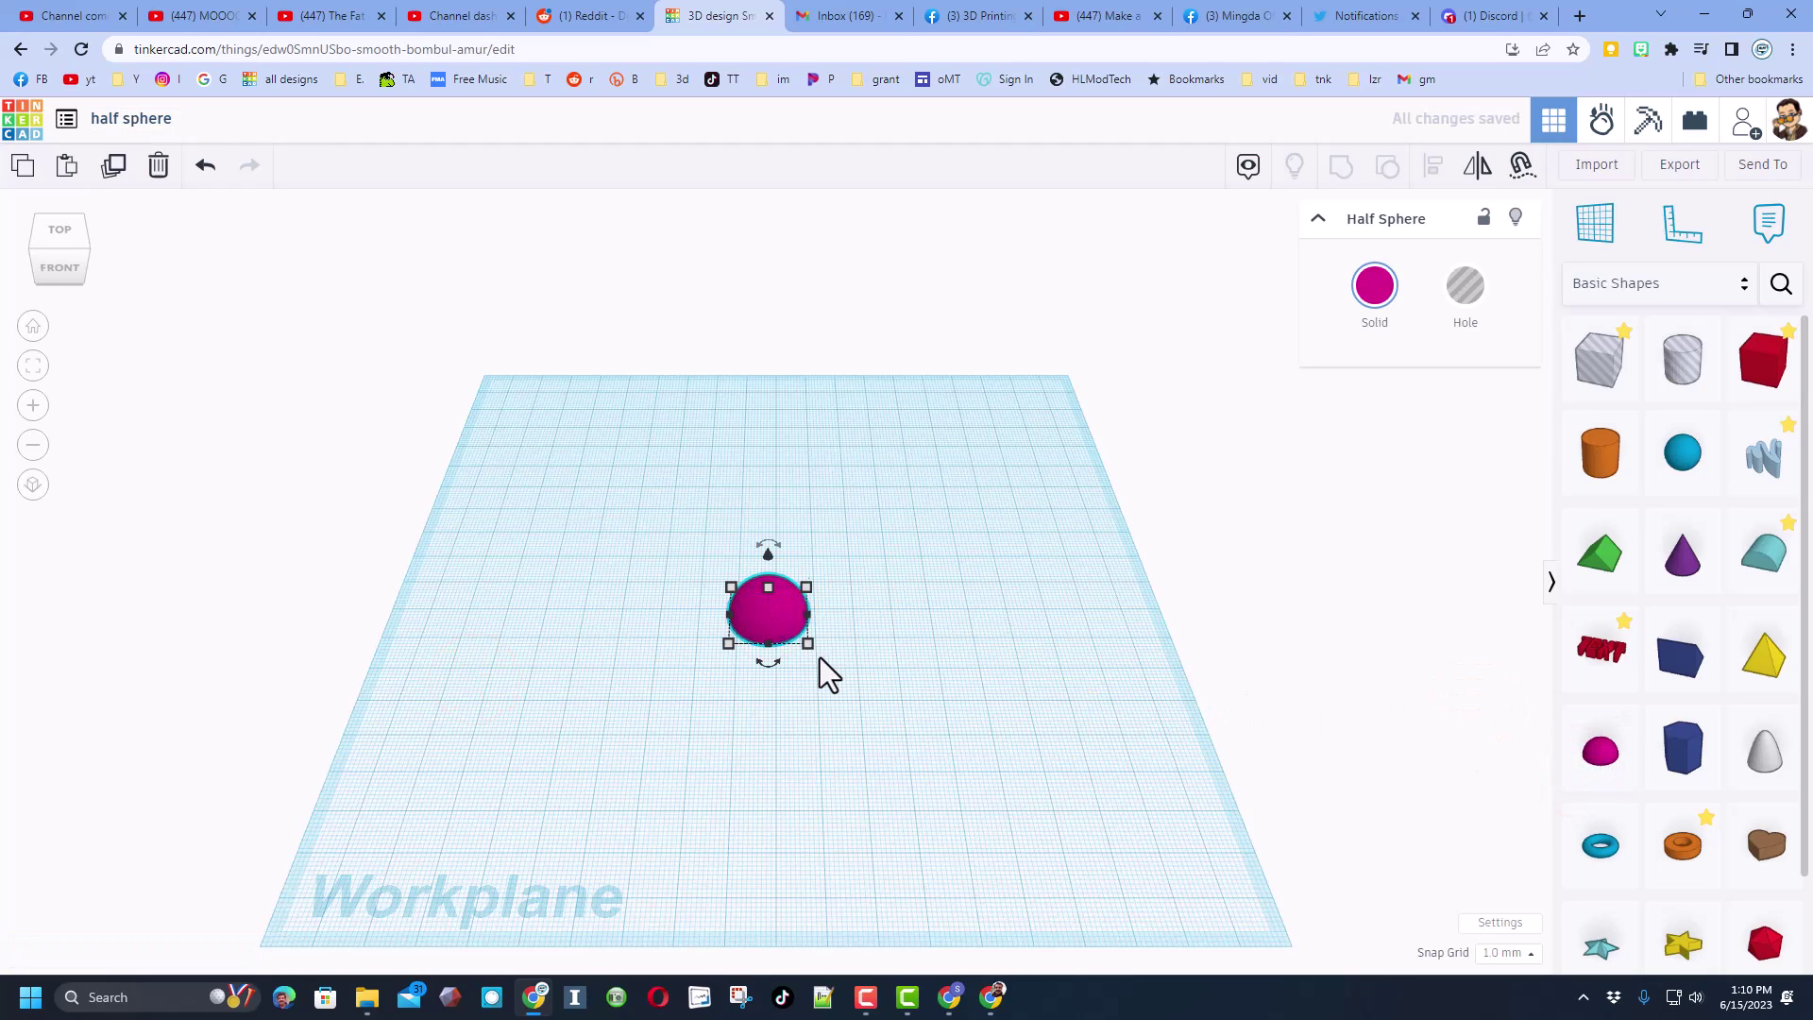
# Scale the half sphere uniformly to 50 × 50 mm and move it back toward the middle of the workplane
pyautogui.scroll(1, 829, 674)
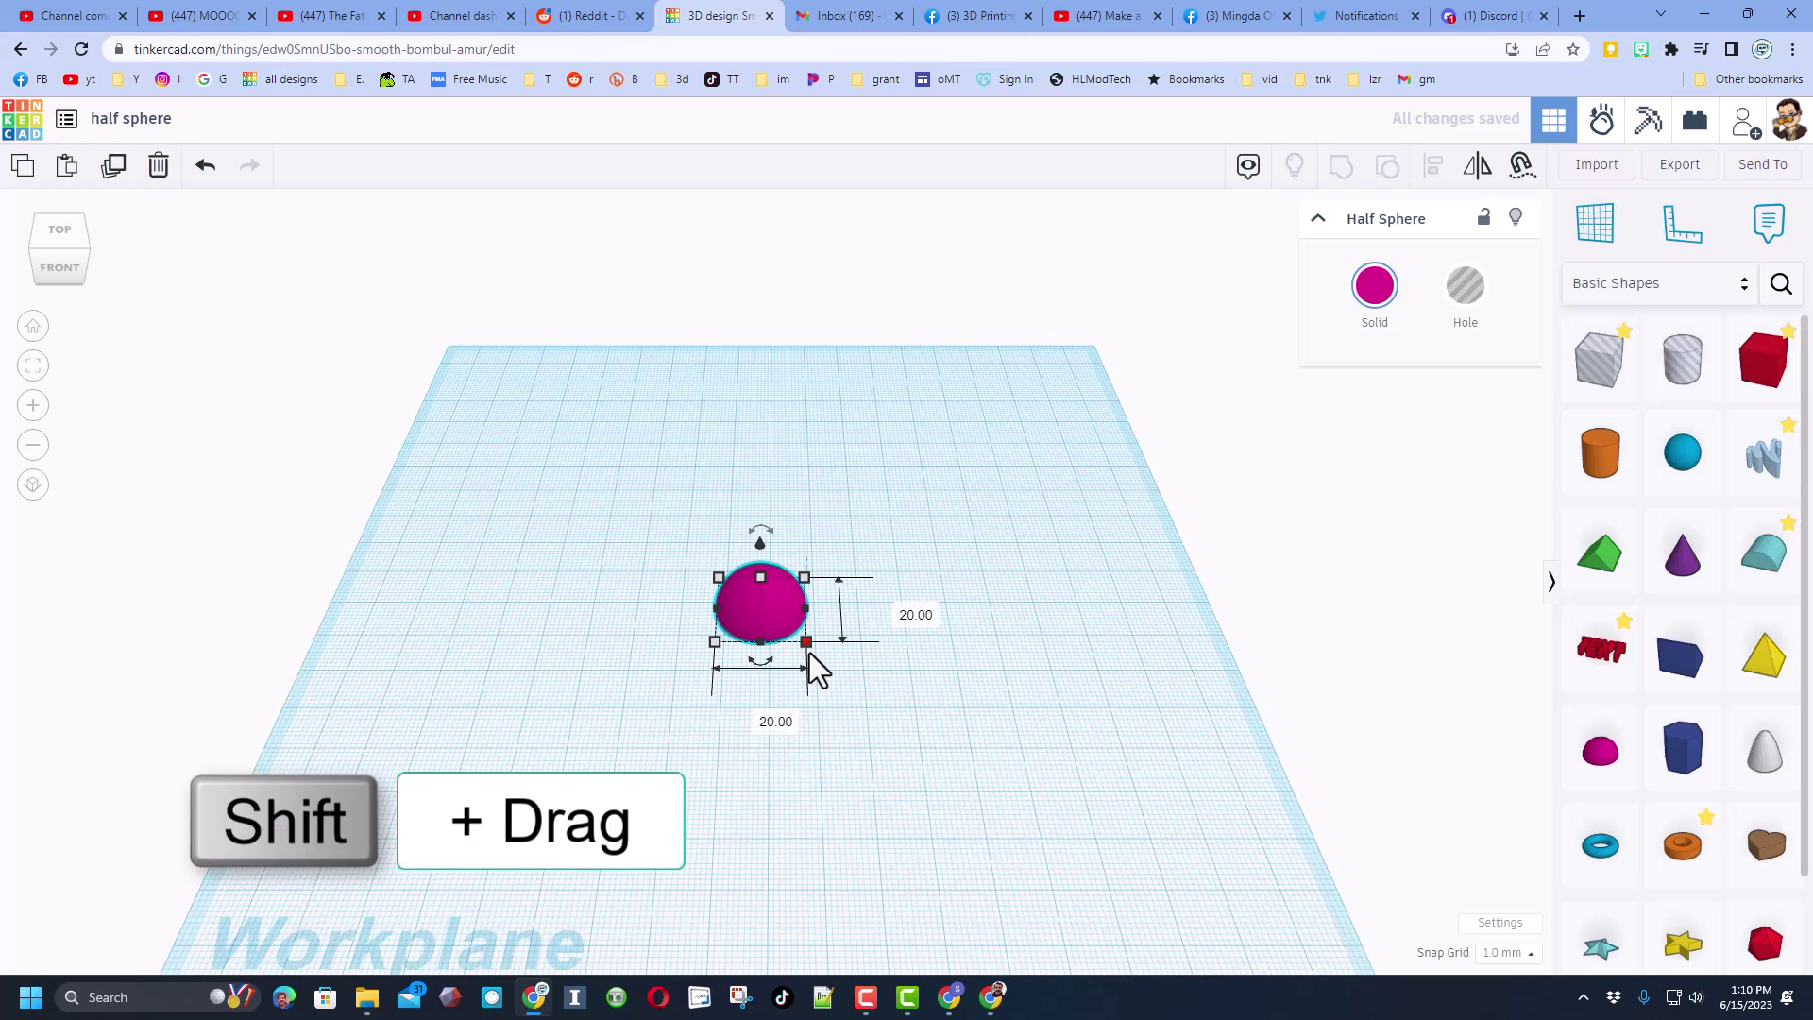
pyautogui.keyDown('shift'); pyautogui.moveTo(809, 650); pyautogui.dragTo(961, 759); pyautogui.keyUp('shift')
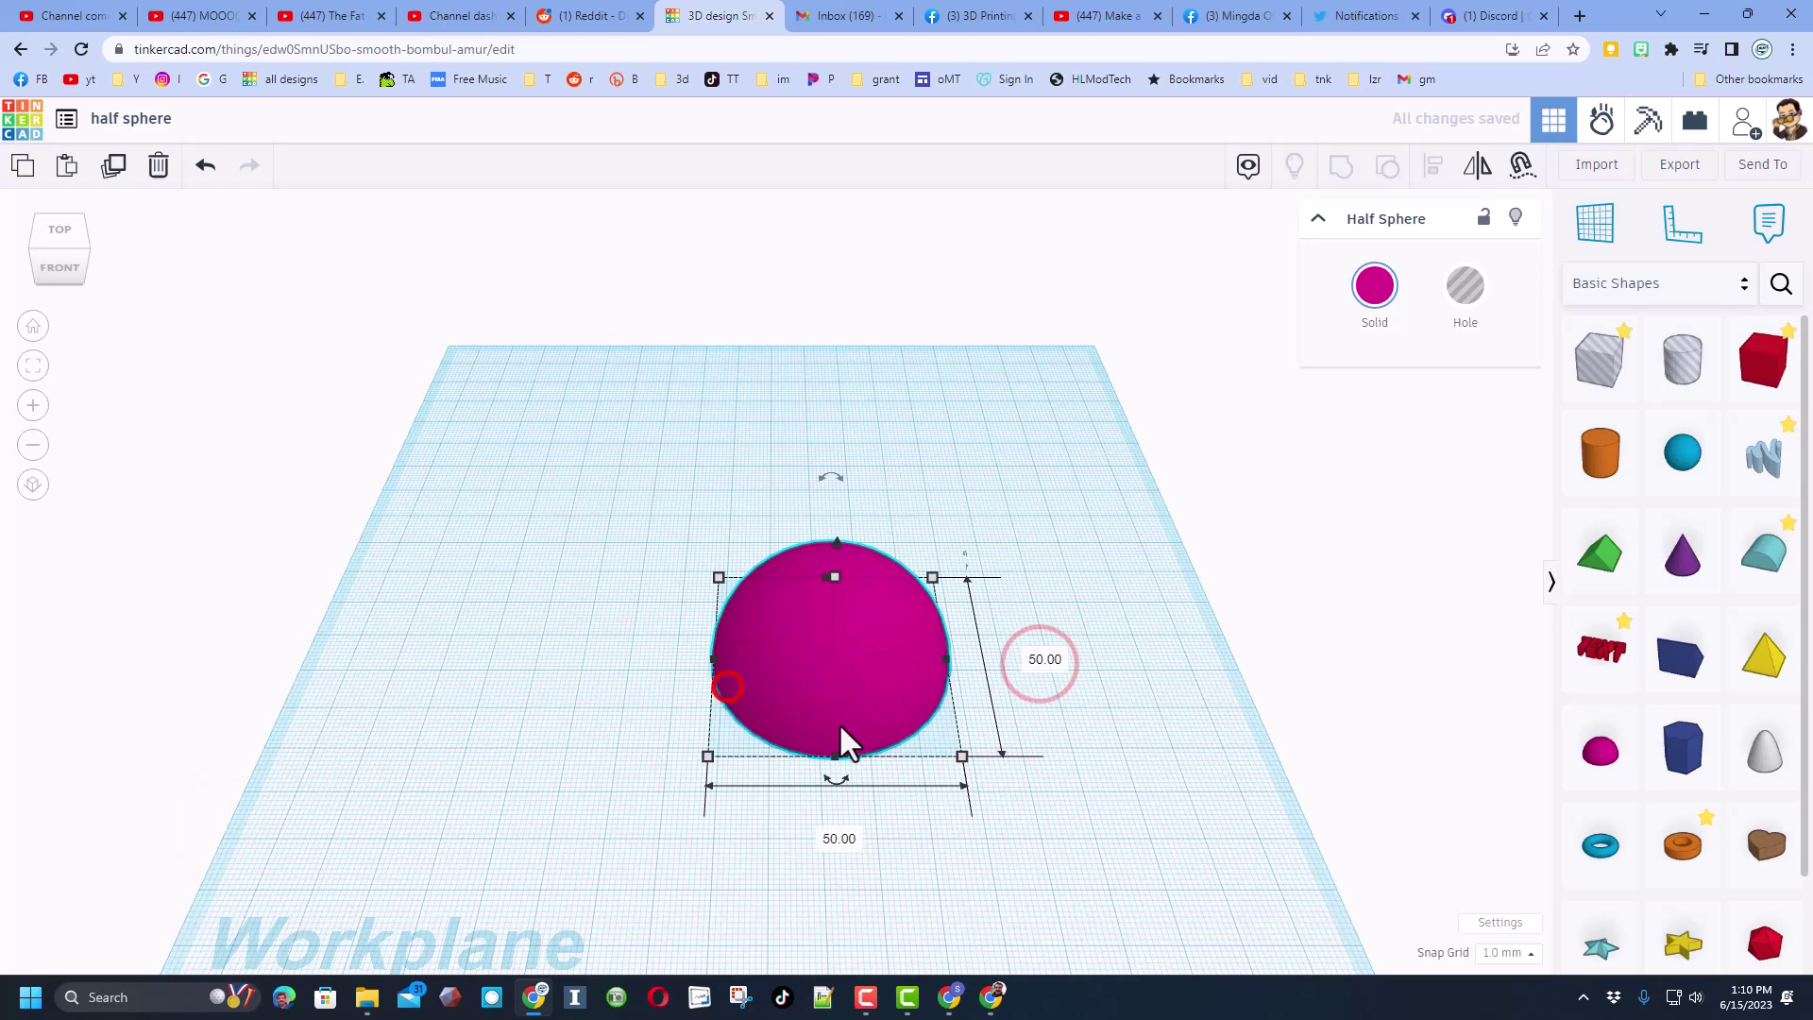
pyautogui.moveTo(894, 708); pyautogui.dragTo(789, 586)
pyautogui.click(1311, 484)
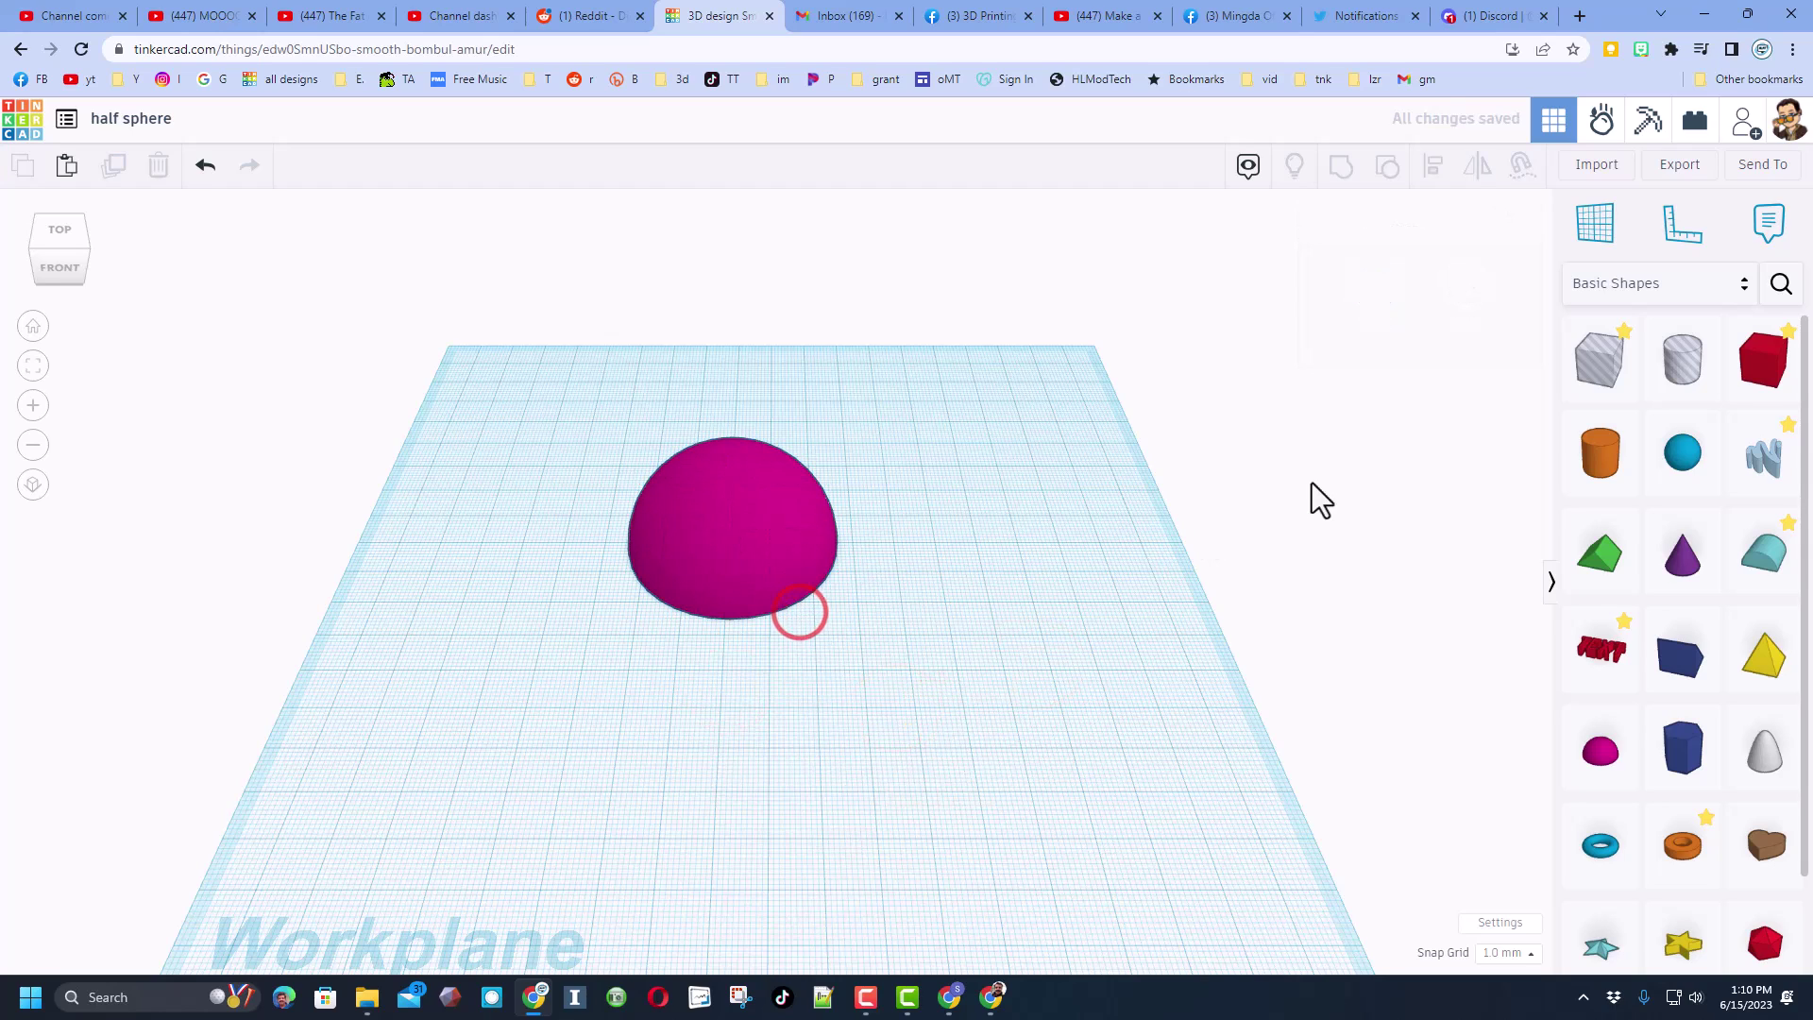
# Add a cylinder hole in front of the half sphere, with a 5 mm diameter and a 30 mm height
pyautogui.keyDown('shift'); pyautogui.moveTo(1704, 387); pyautogui.dragTo(717, 755); pyautogui.keyUp('shift')
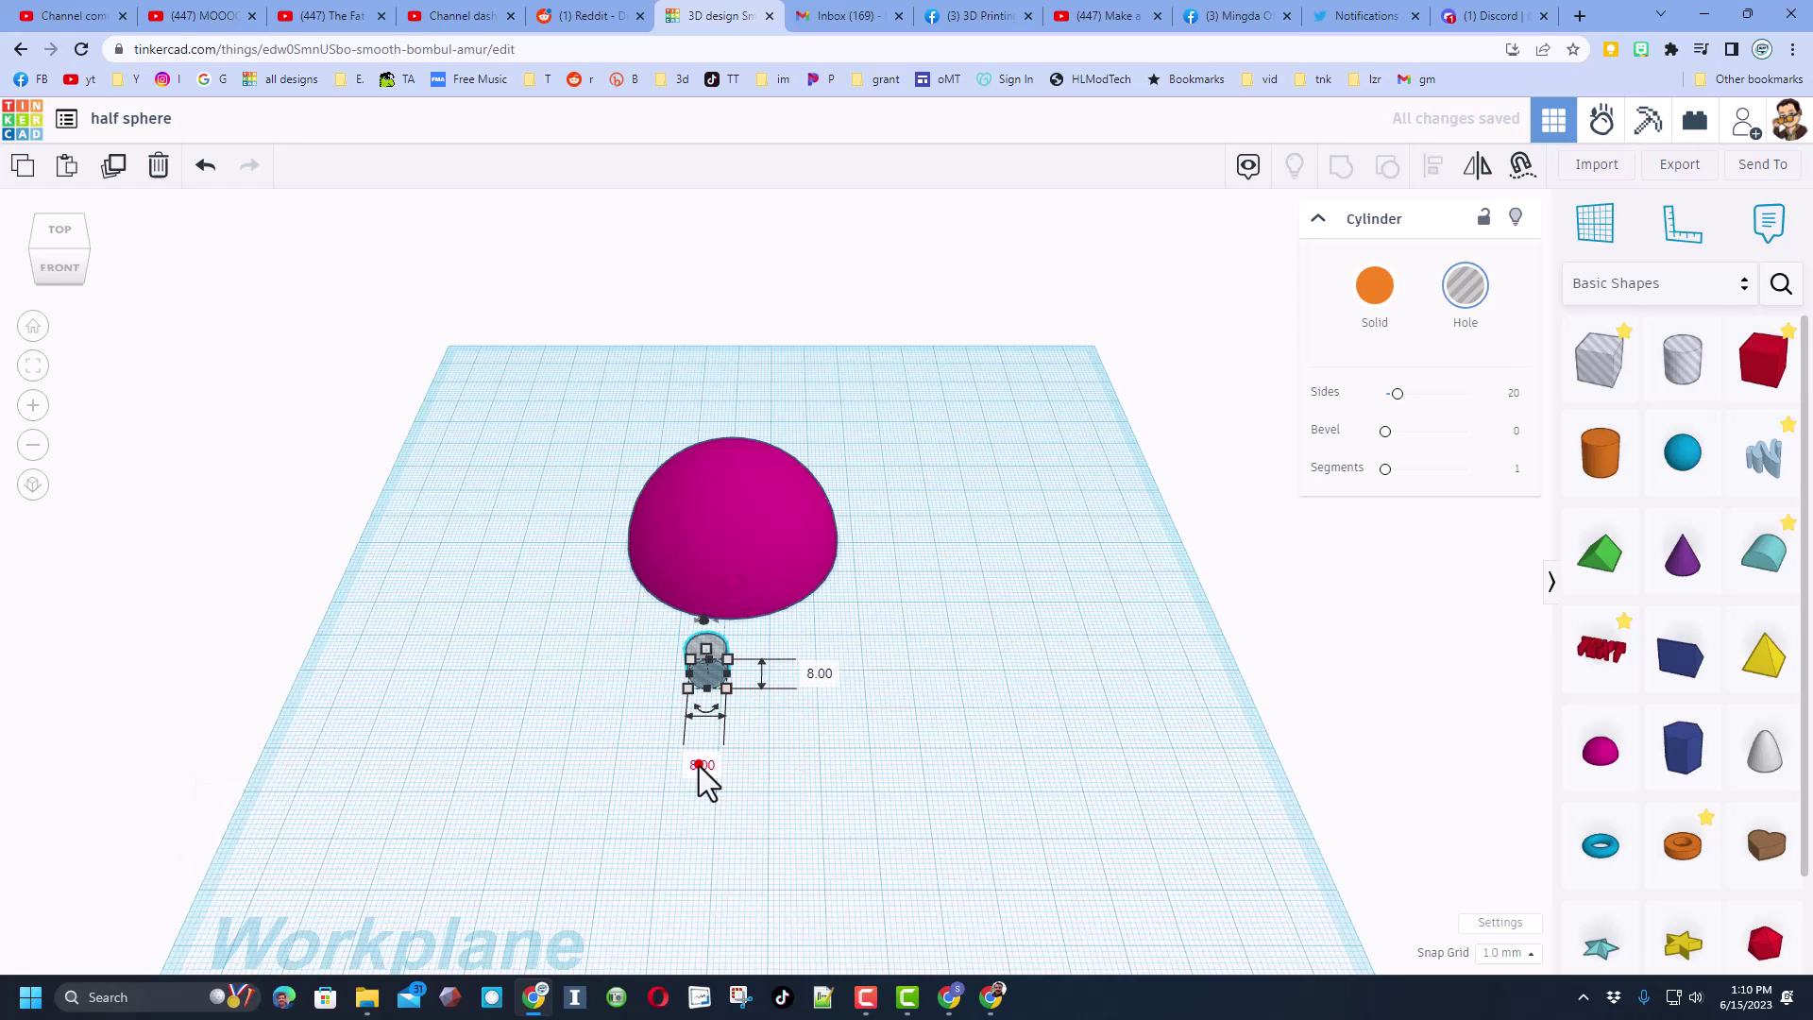
pyautogui.press('Return')
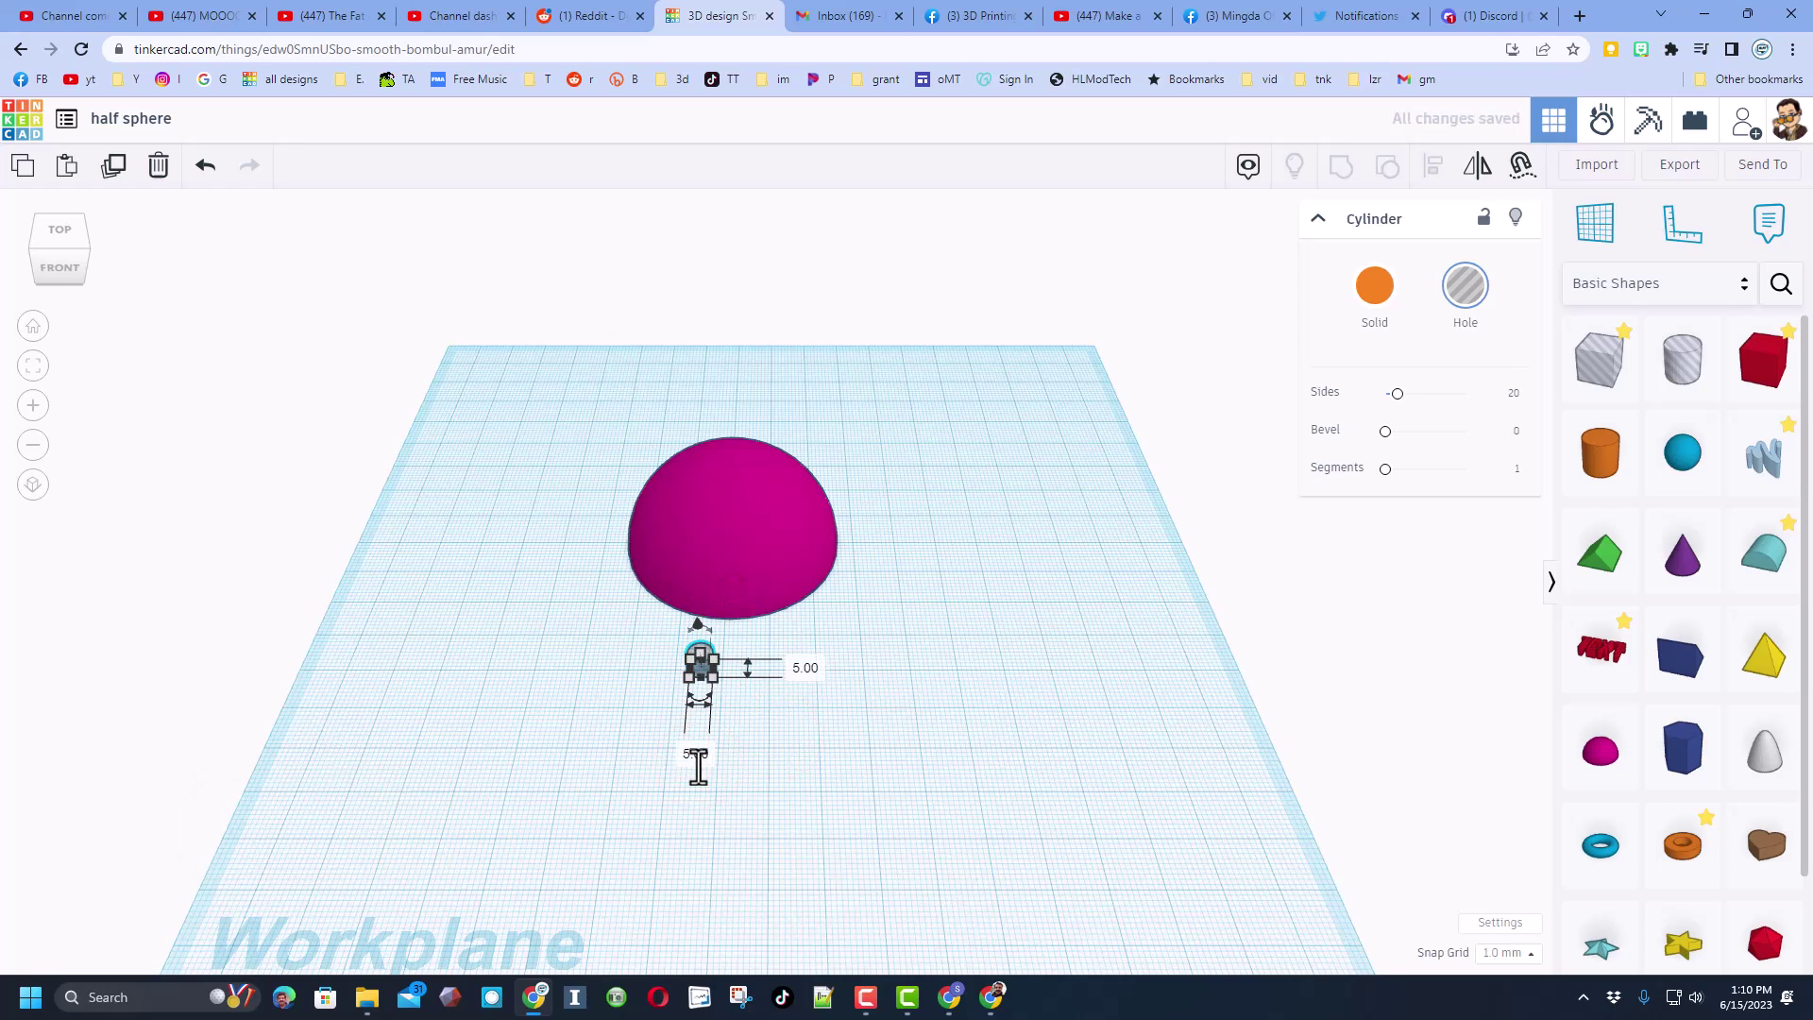
pyautogui.moveTo(828, 763); pyautogui.dragTo(664, 590, button='right')
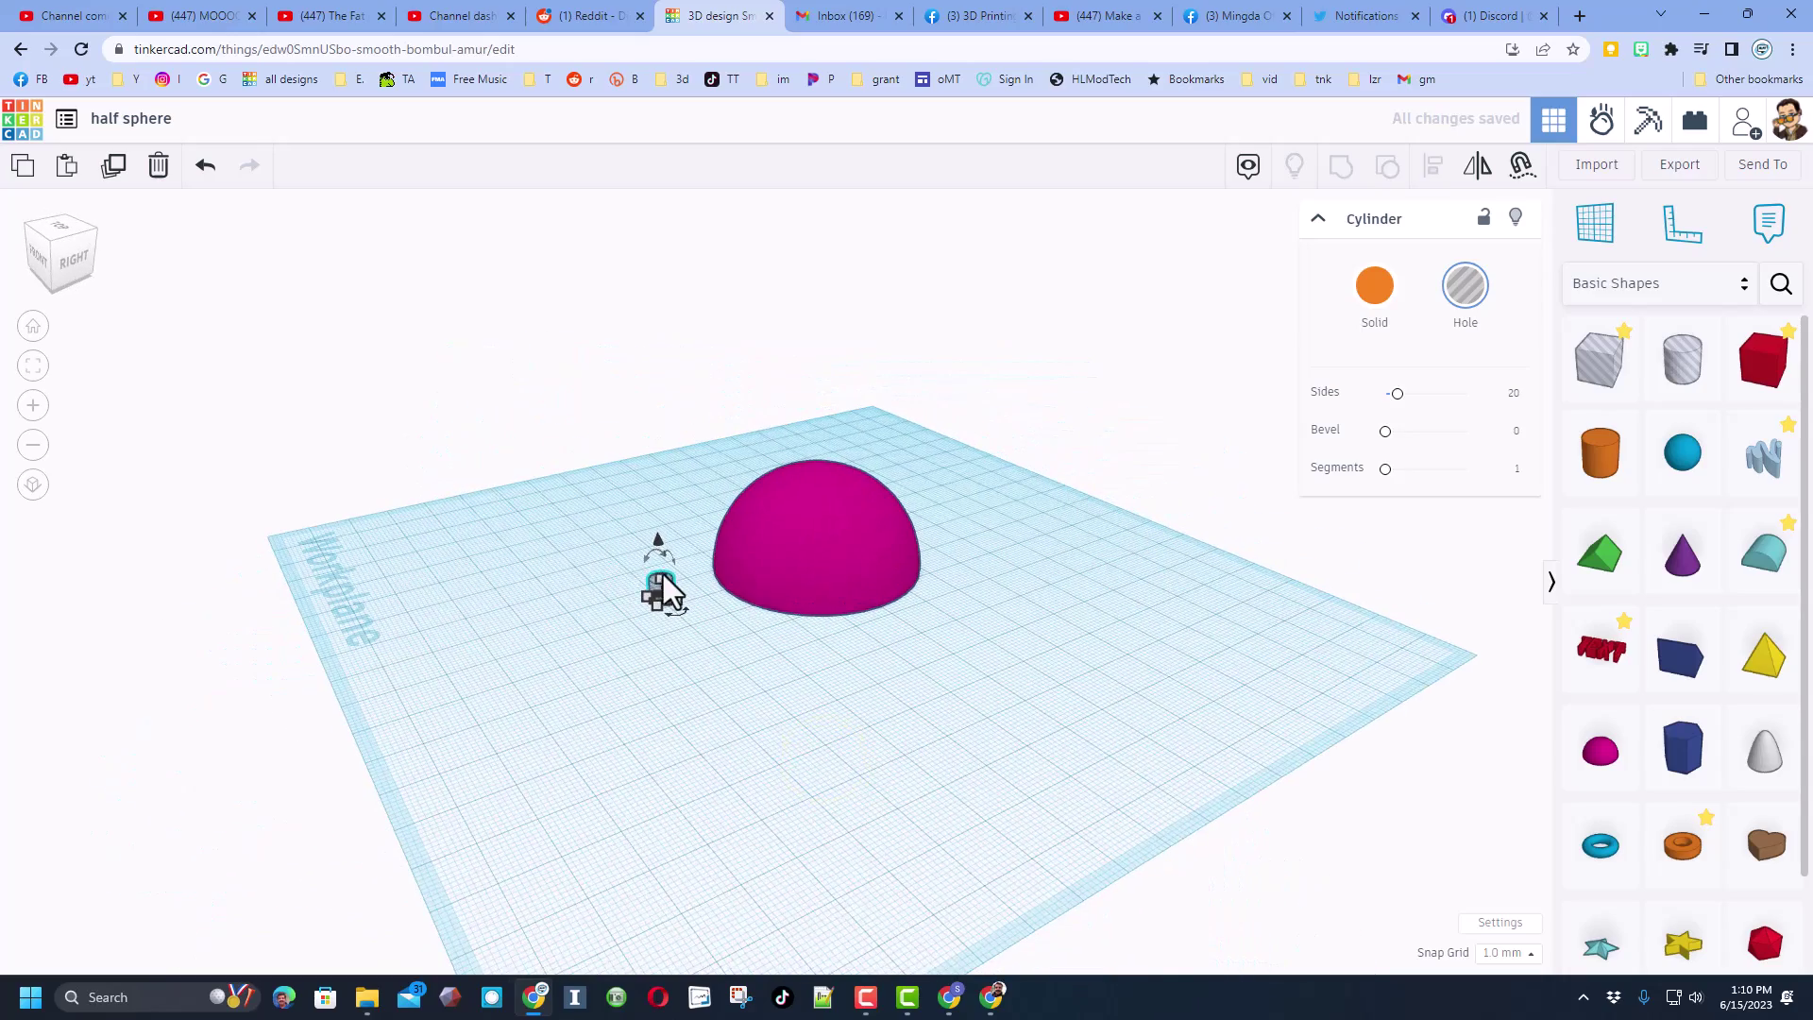
pyautogui.moveTo(669, 582); pyautogui.dragTo(658, 460)
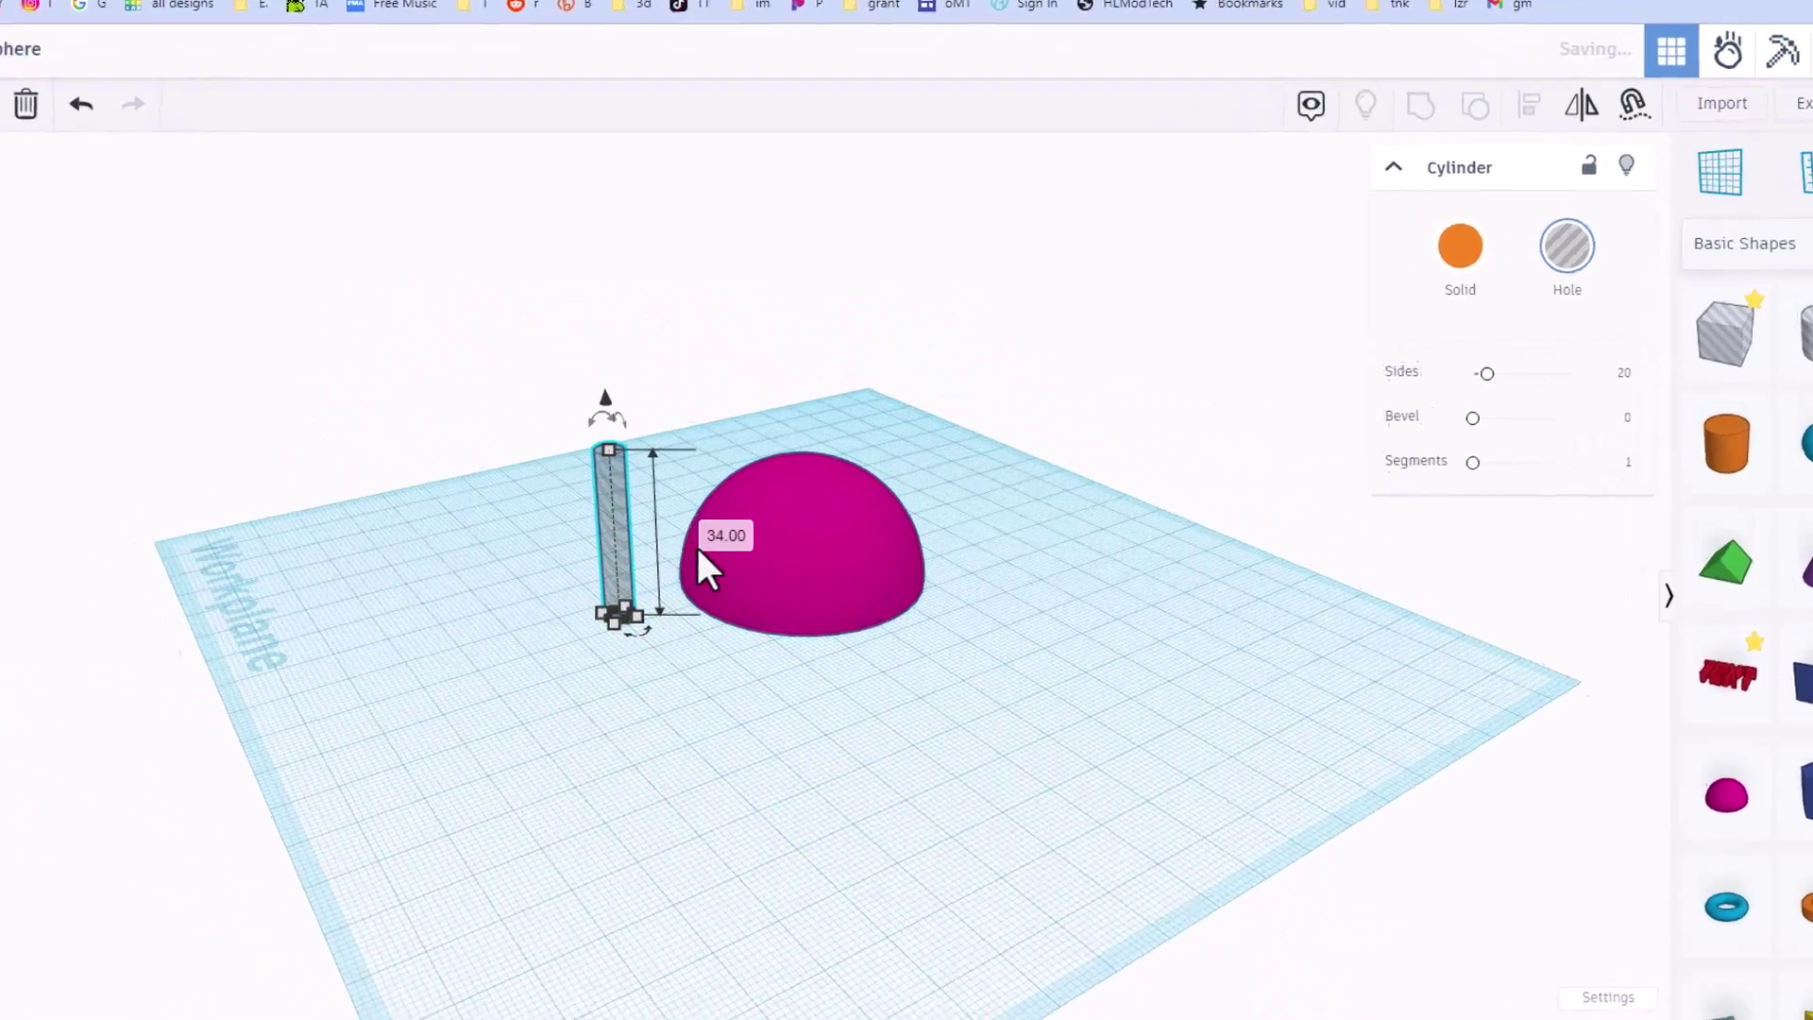
pyautogui.click(745, 534)
pyautogui.write('30')
pyautogui.press('Return')
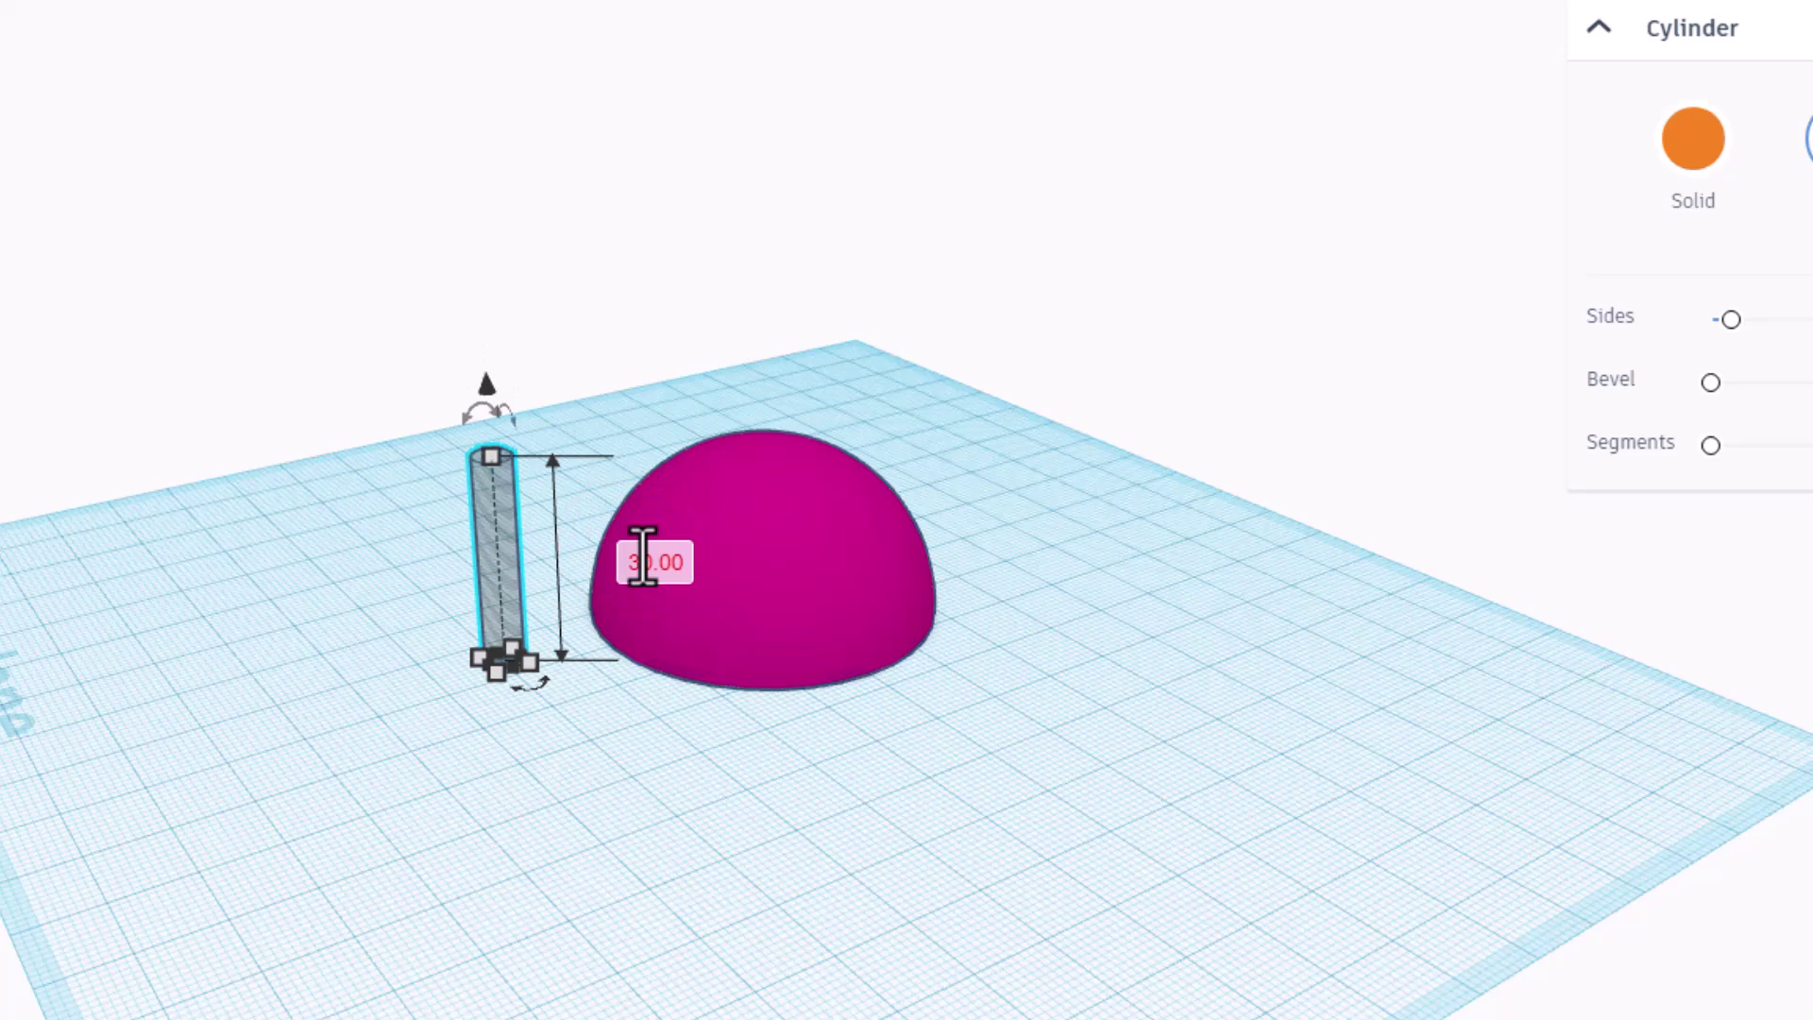
# Tilt the cylinder hole 45° so its upper end leans away from the dome
pyautogui.moveTo(465, 416); pyautogui.dragTo(427, 517)
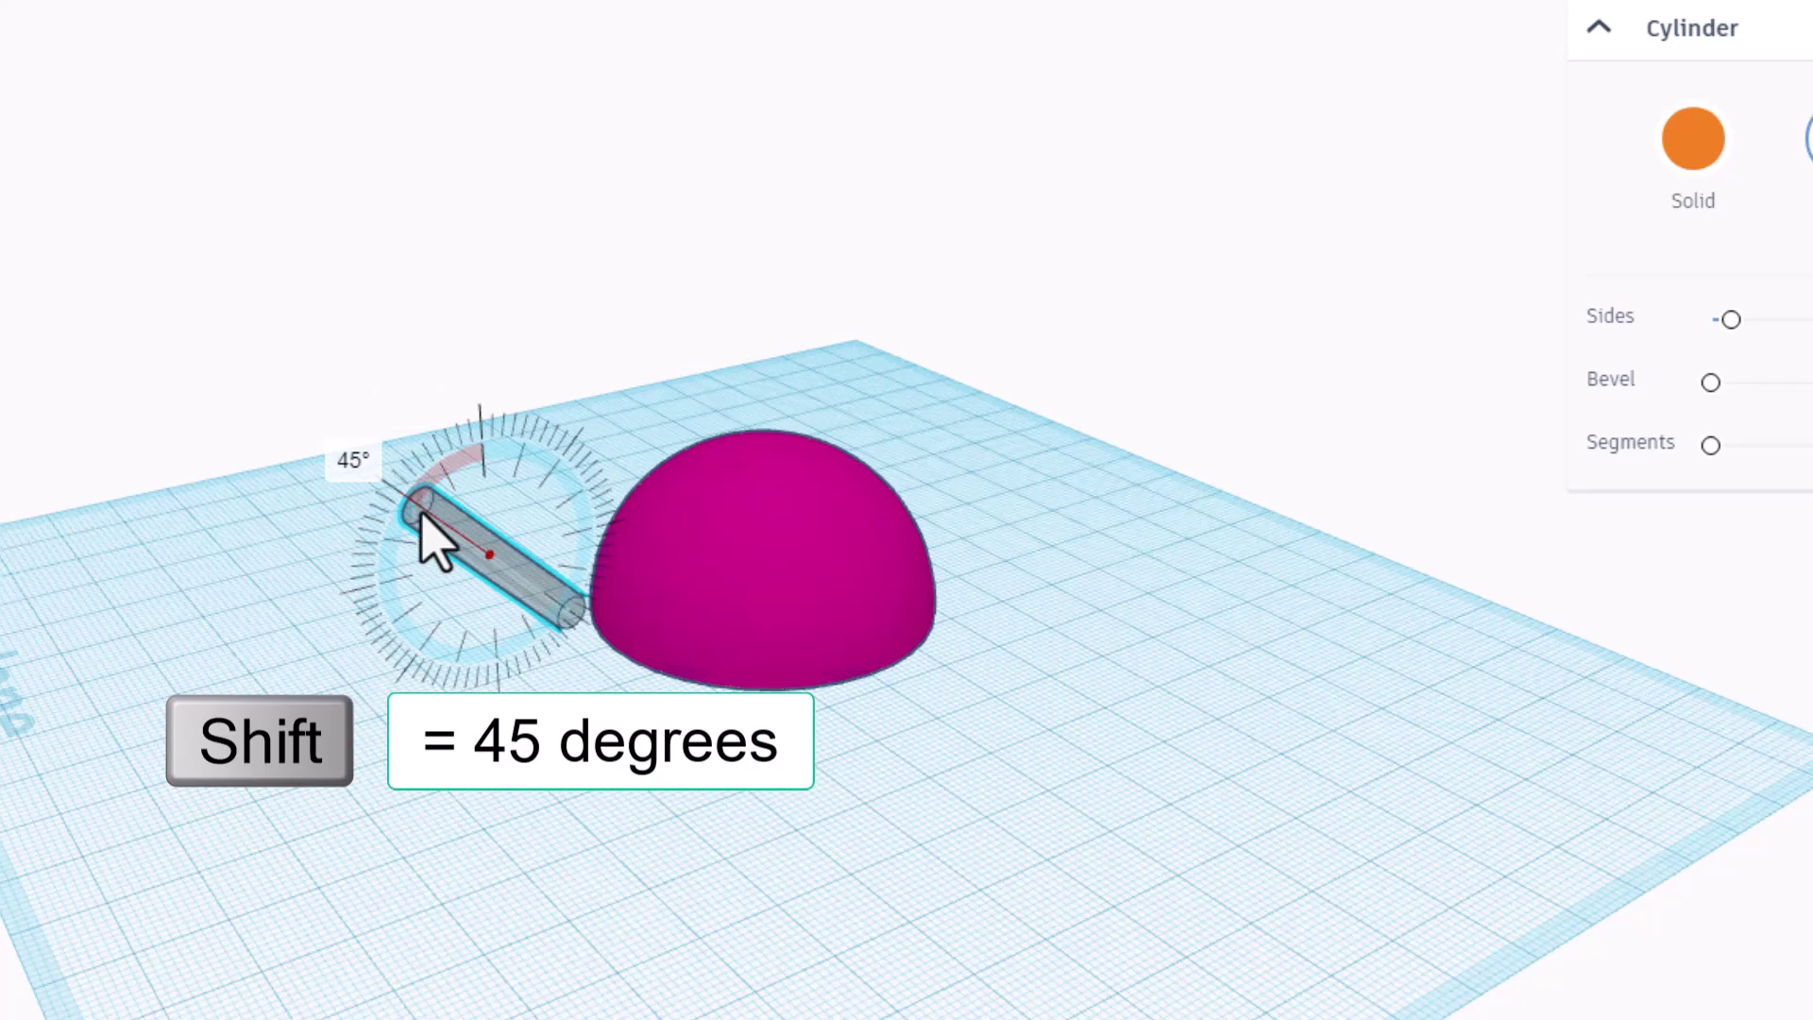
pyautogui.keyDown('shift'); pyautogui.moveTo(422, 515); pyautogui.dragTo(478, 756); pyautogui.keyUp('shift')
pyautogui.click(478, 756)
pyautogui.moveTo(478, 756); pyautogui.dragTo(606, 749, button='right')
# Move the tilted cylinder hole back until its lower end sits inside the dome's front wall
pyautogui.click(552, 697)
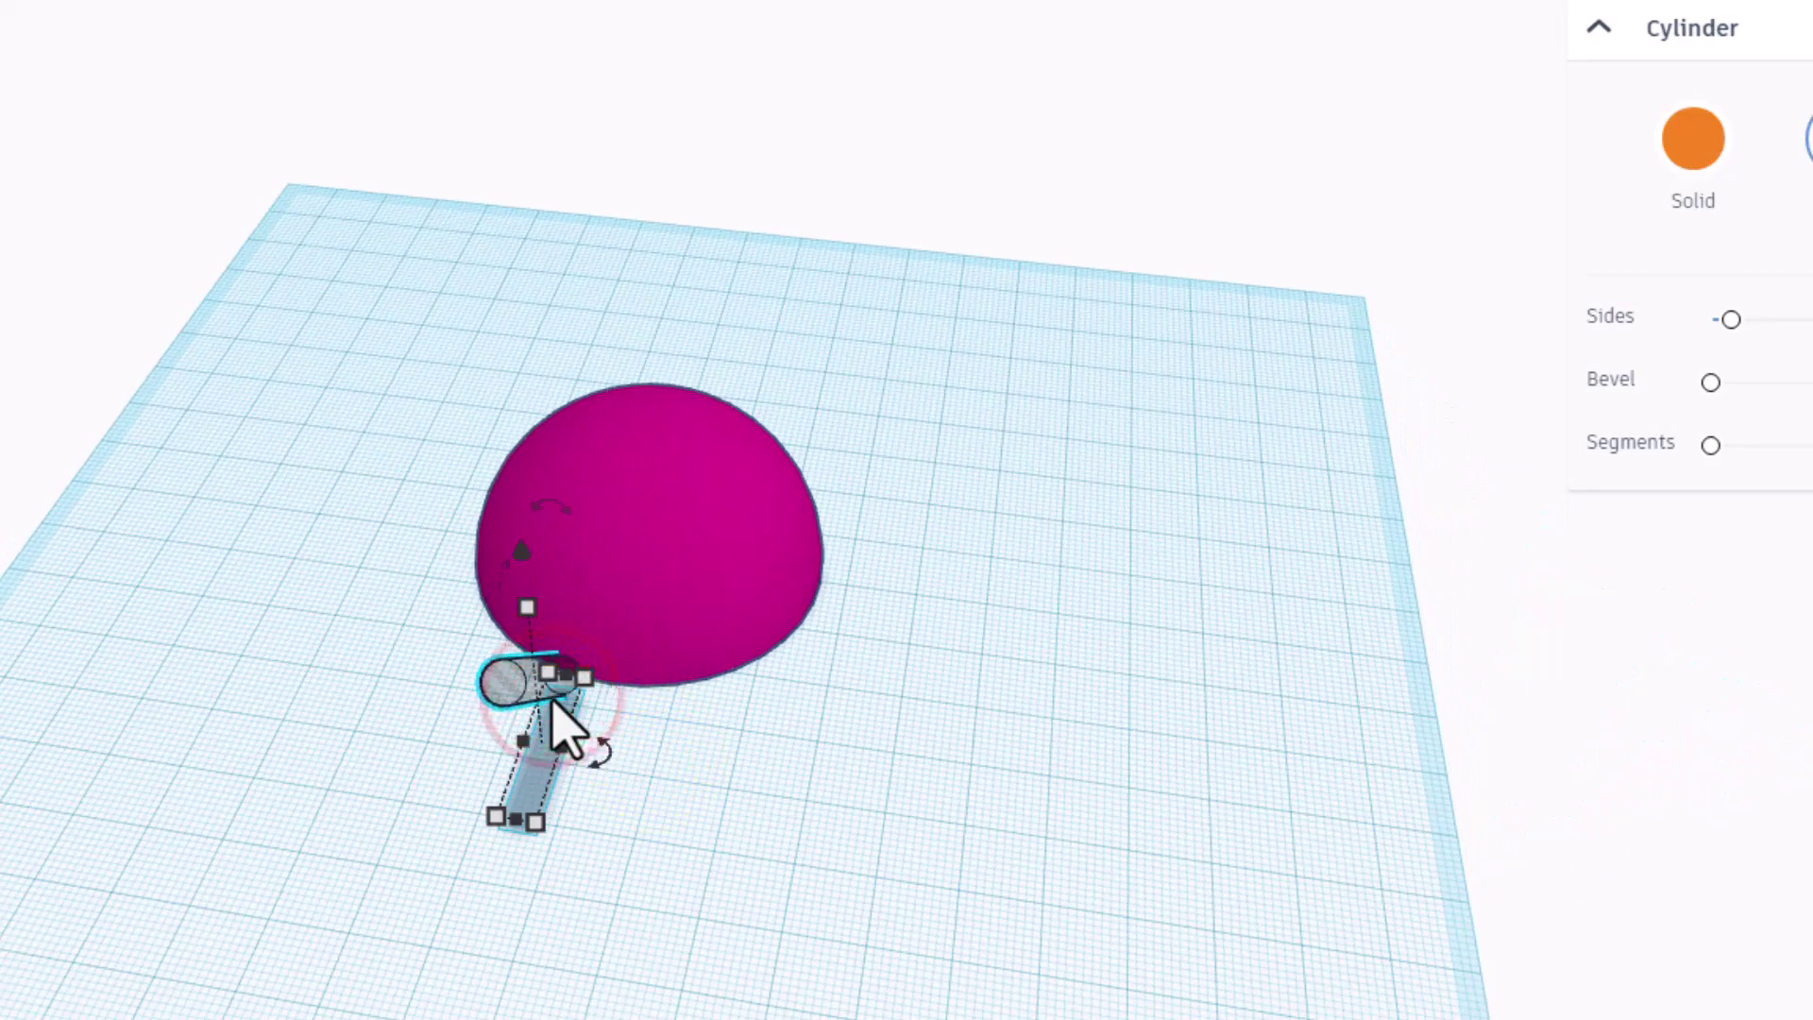
pyautogui.press('Up')
pyautogui.press('Up')
pyautogui.press('Up')
pyautogui.press('Up')
pyautogui.press('Up')
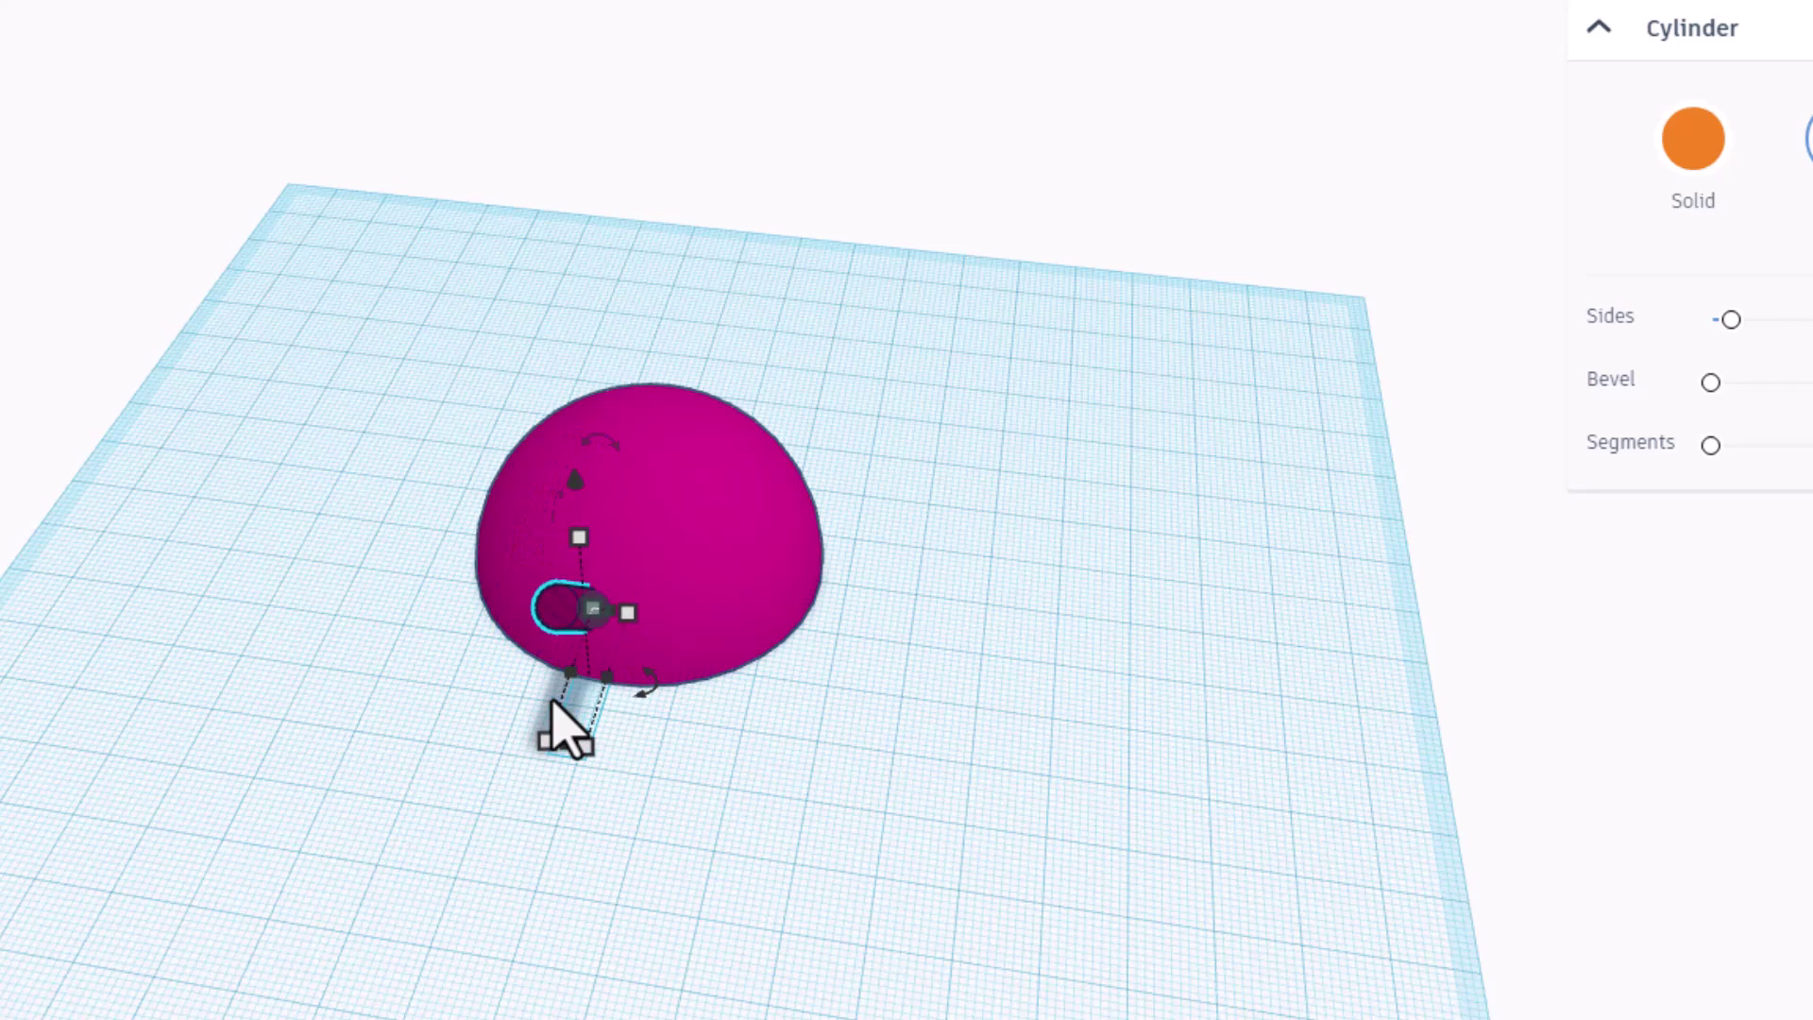
# Align the cylinder hole with the dome's center across its width, keeping the cylinder at the front
pyautogui.moveTo(336, 267); pyautogui.dragTo(825, 831)
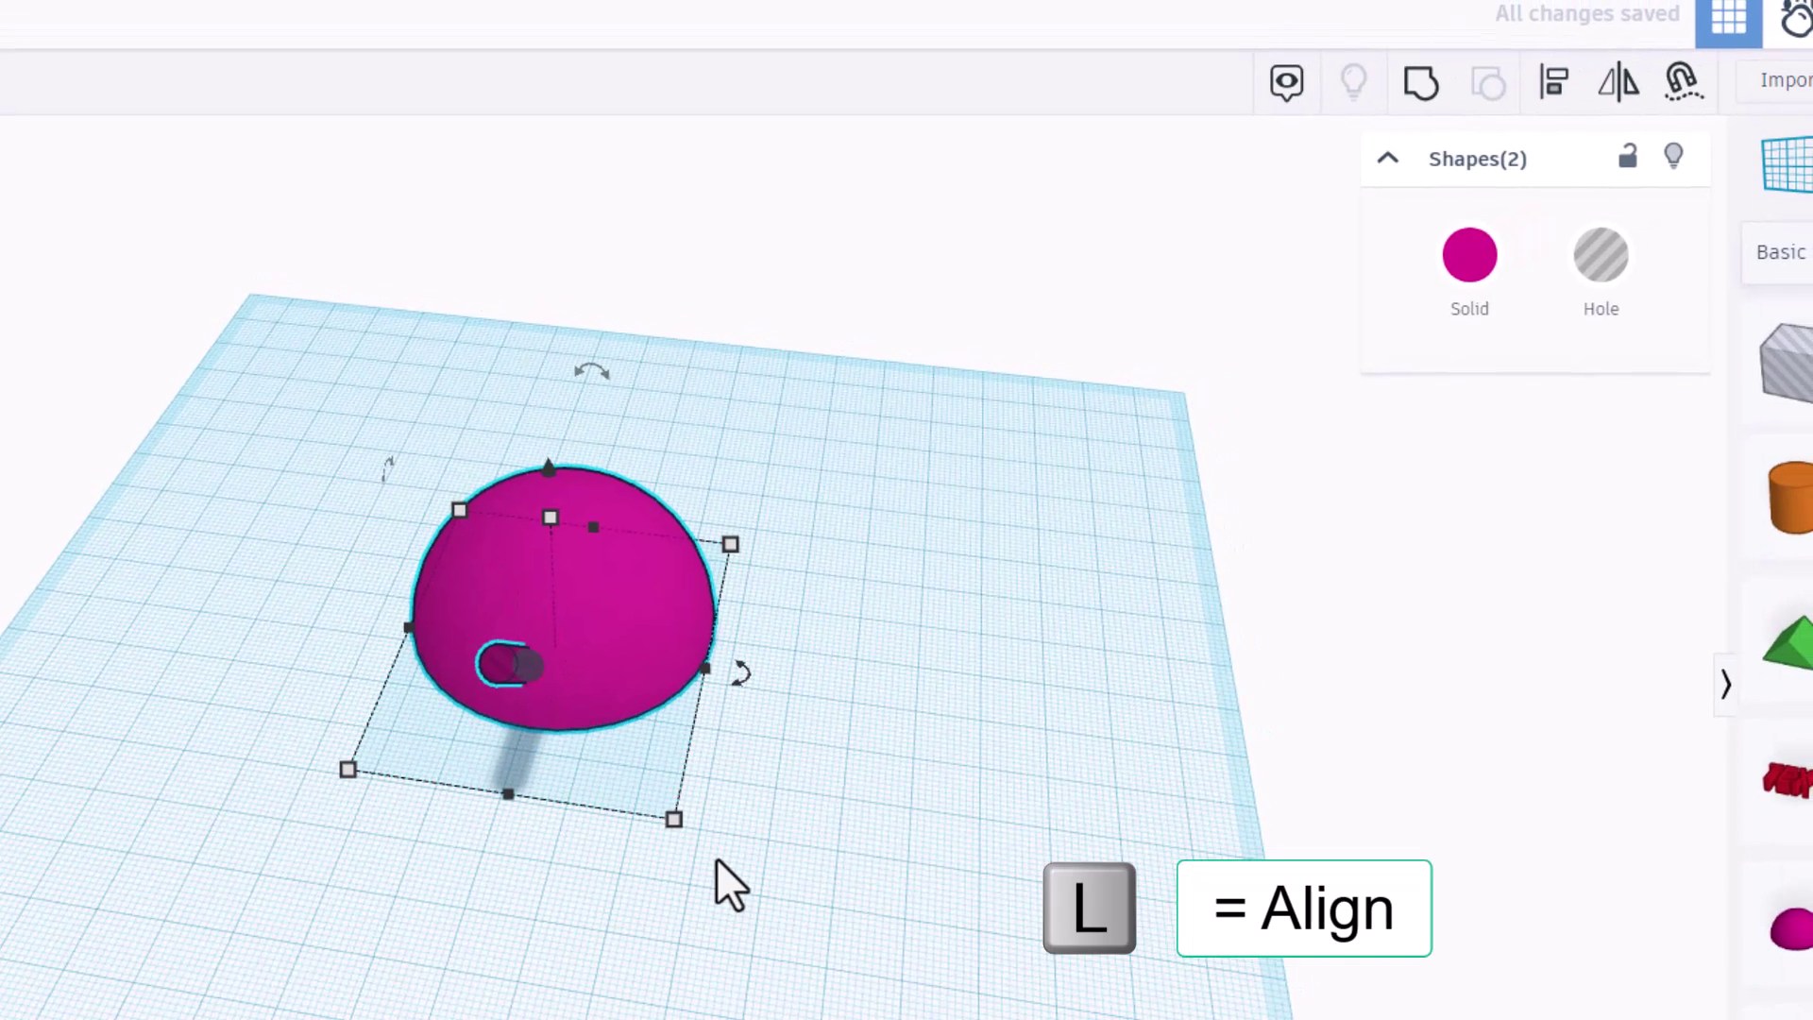
pyautogui.press('l')
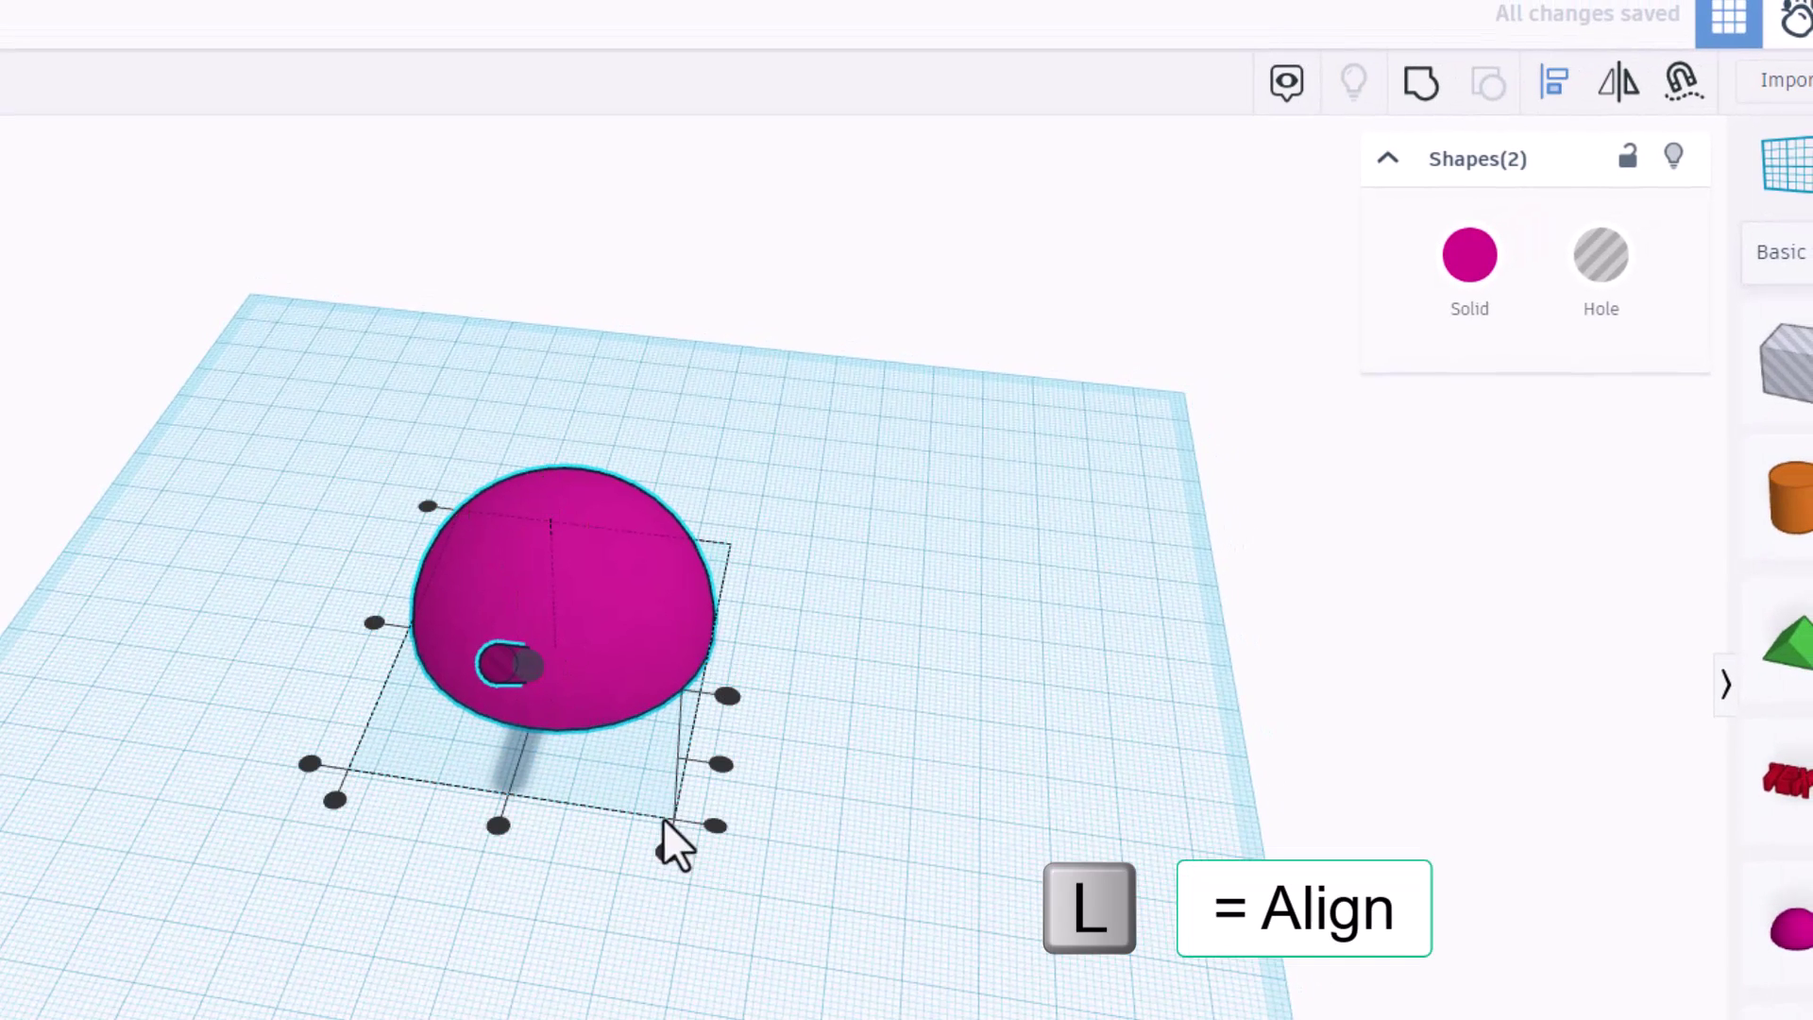
pyautogui.click(494, 823)
pyautogui.click(1019, 958)
# Make a copy of the tilted cylinder hole and move it through the dome toward the opposite side
pyautogui.moveTo(1026, 865); pyautogui.dragTo(268, 942, button='right')
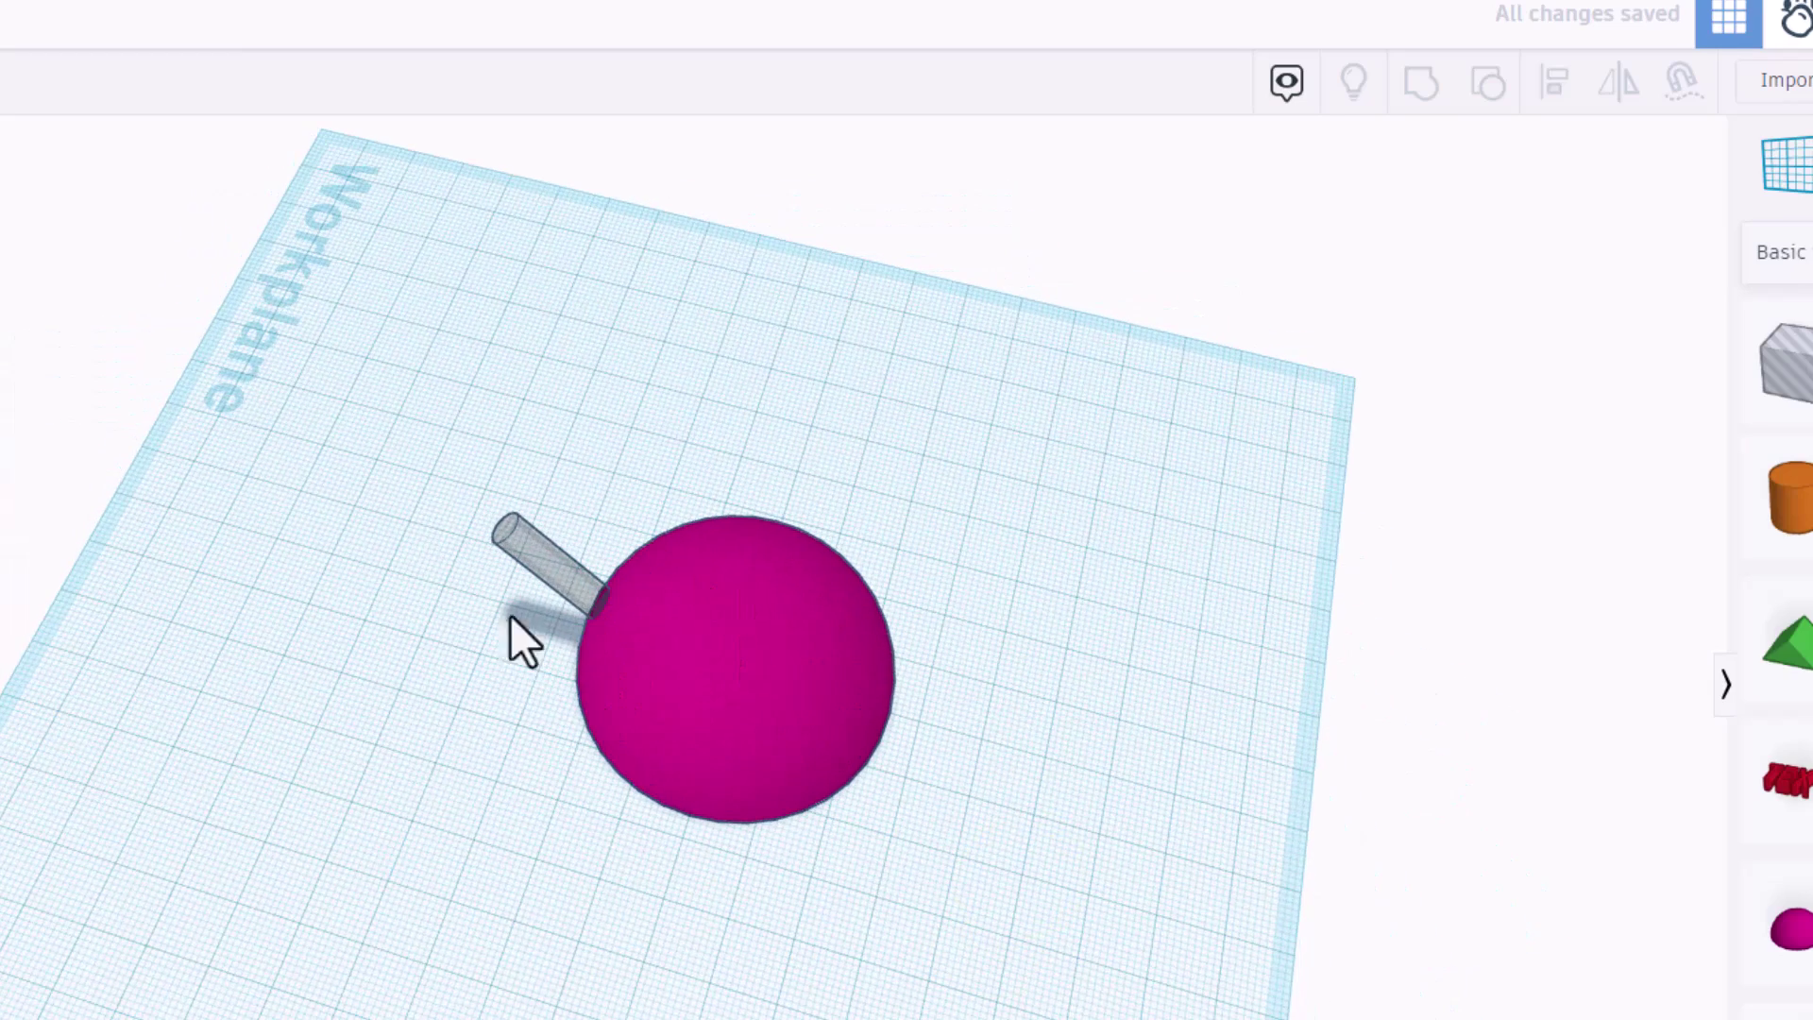
pyautogui.click(546, 554)
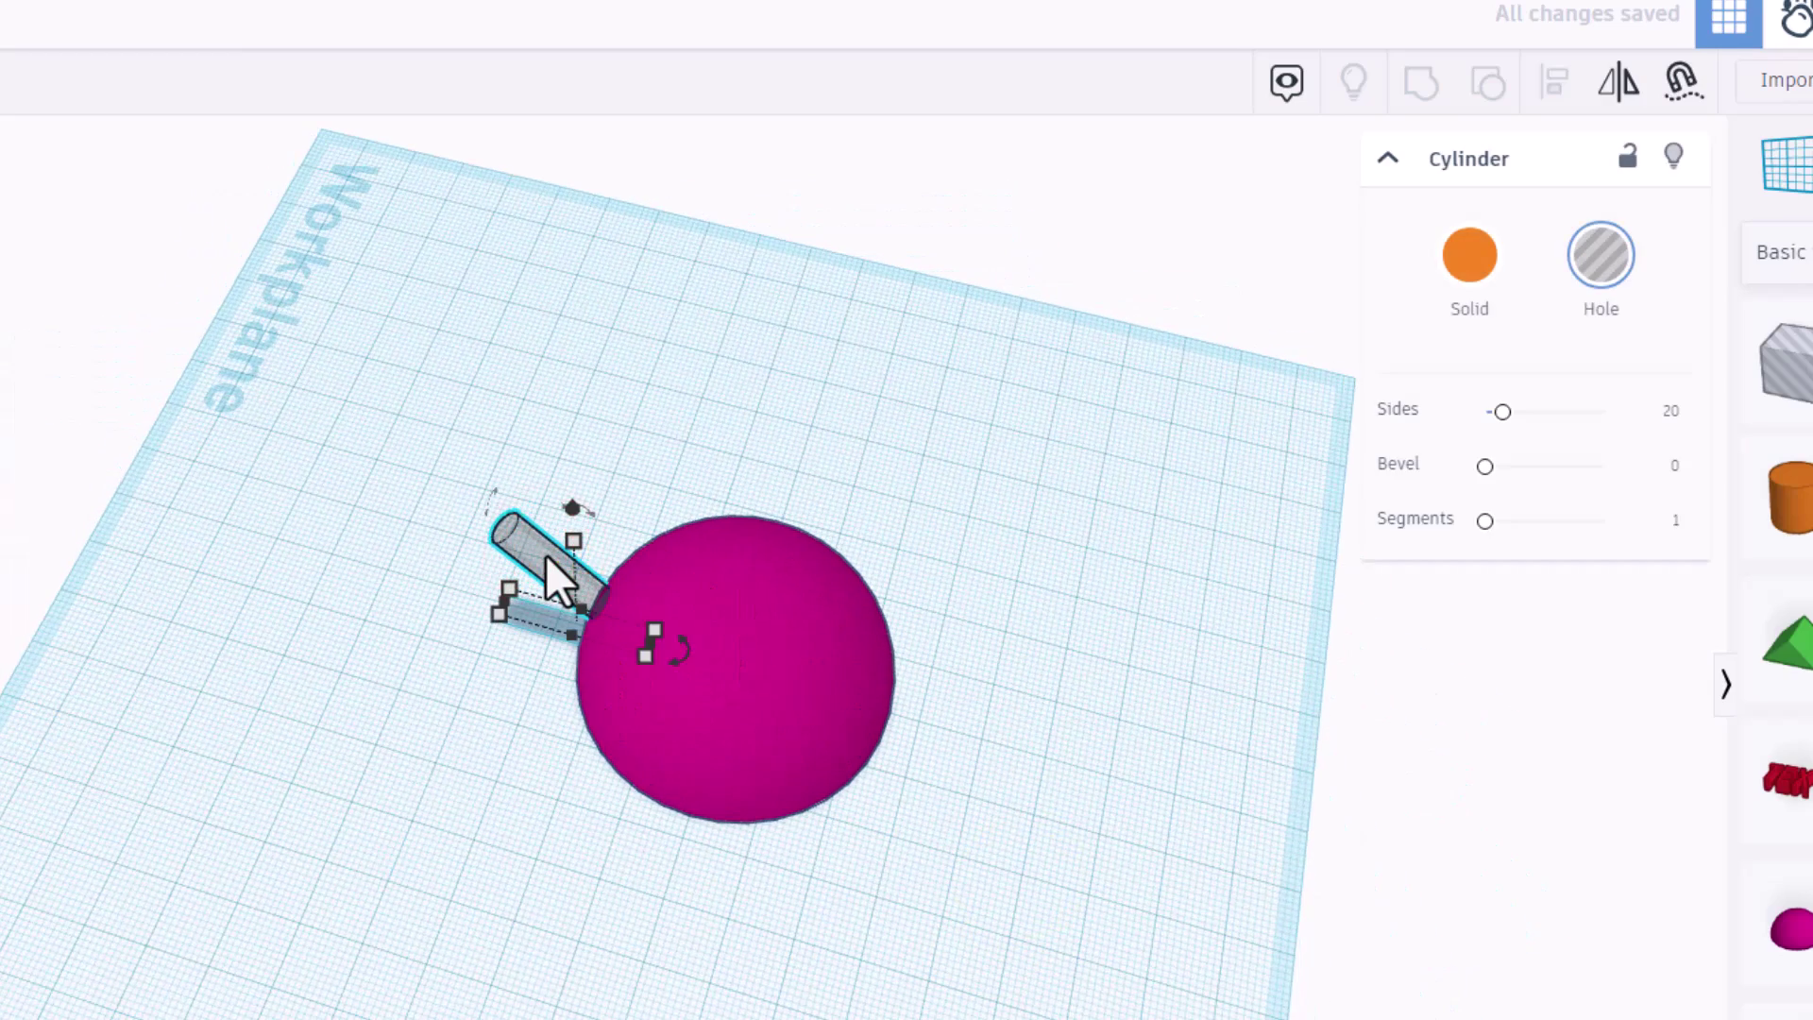
pyautogui.hotkey('ctrl', 'c')
pyautogui.hotkey('ctrl', 'v')
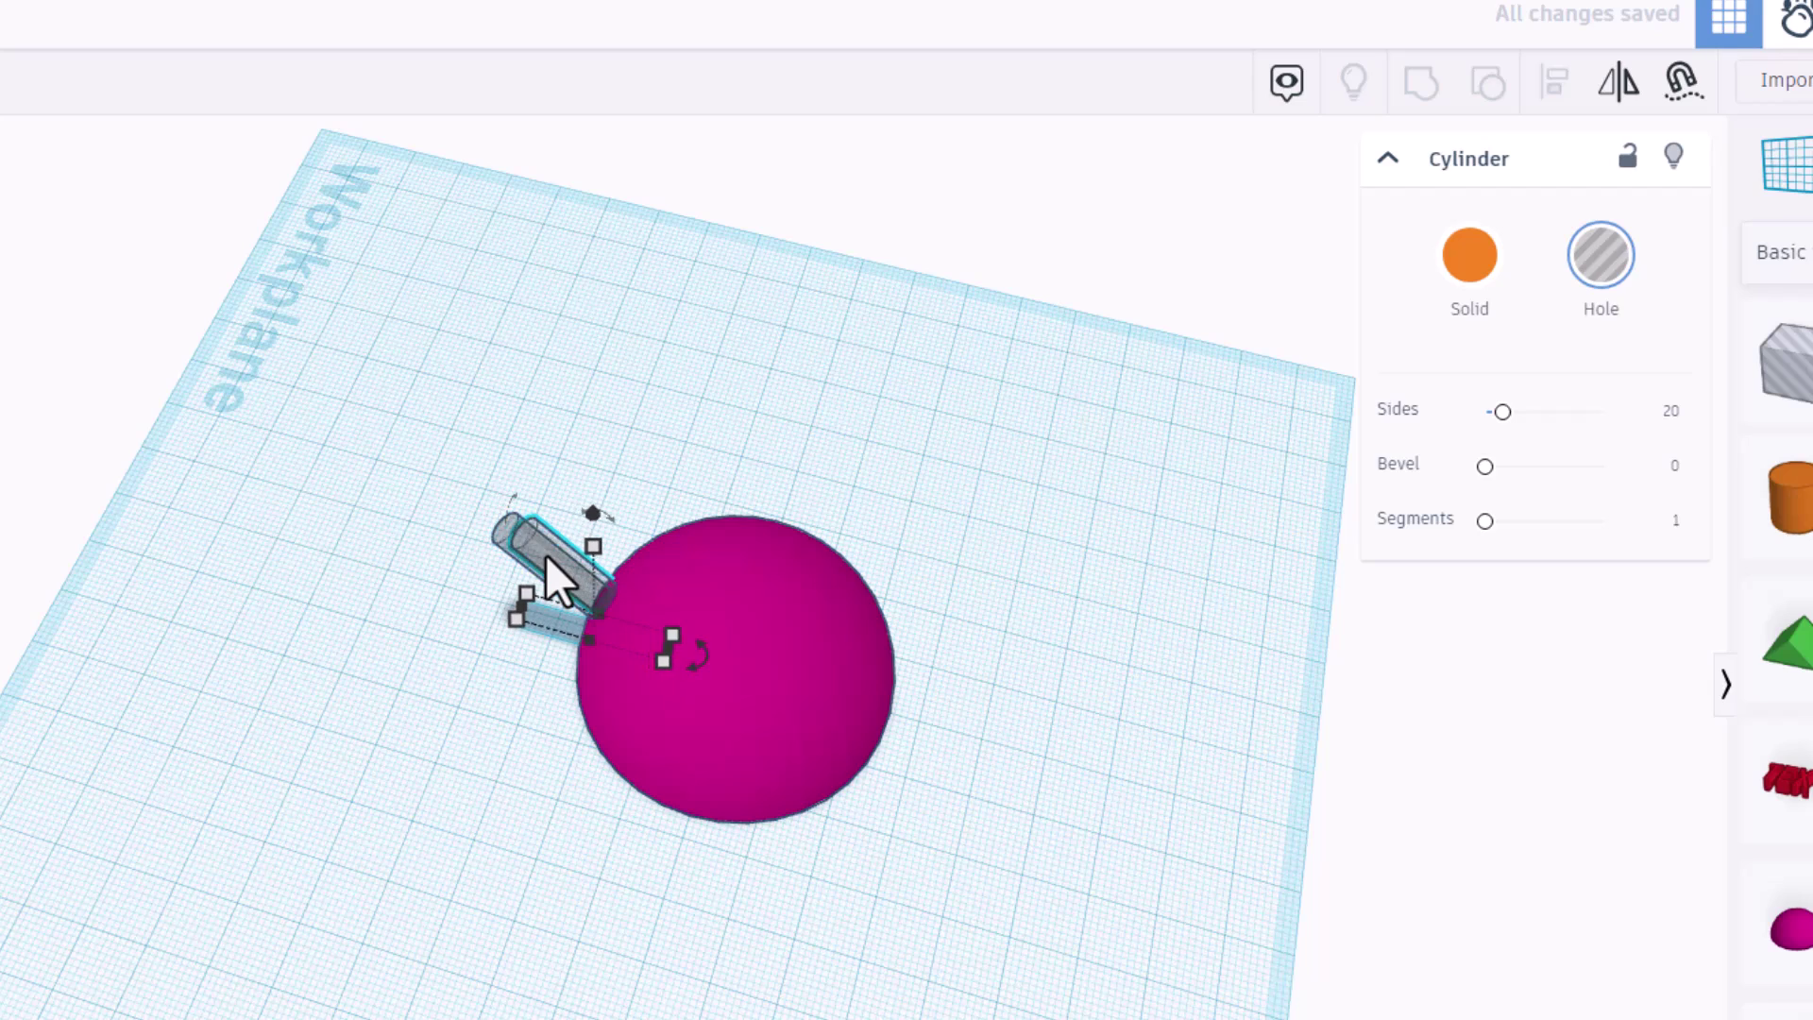
pyautogui.hotkey('shift', 'Right')
pyautogui.hotkey('shift', 'Right')
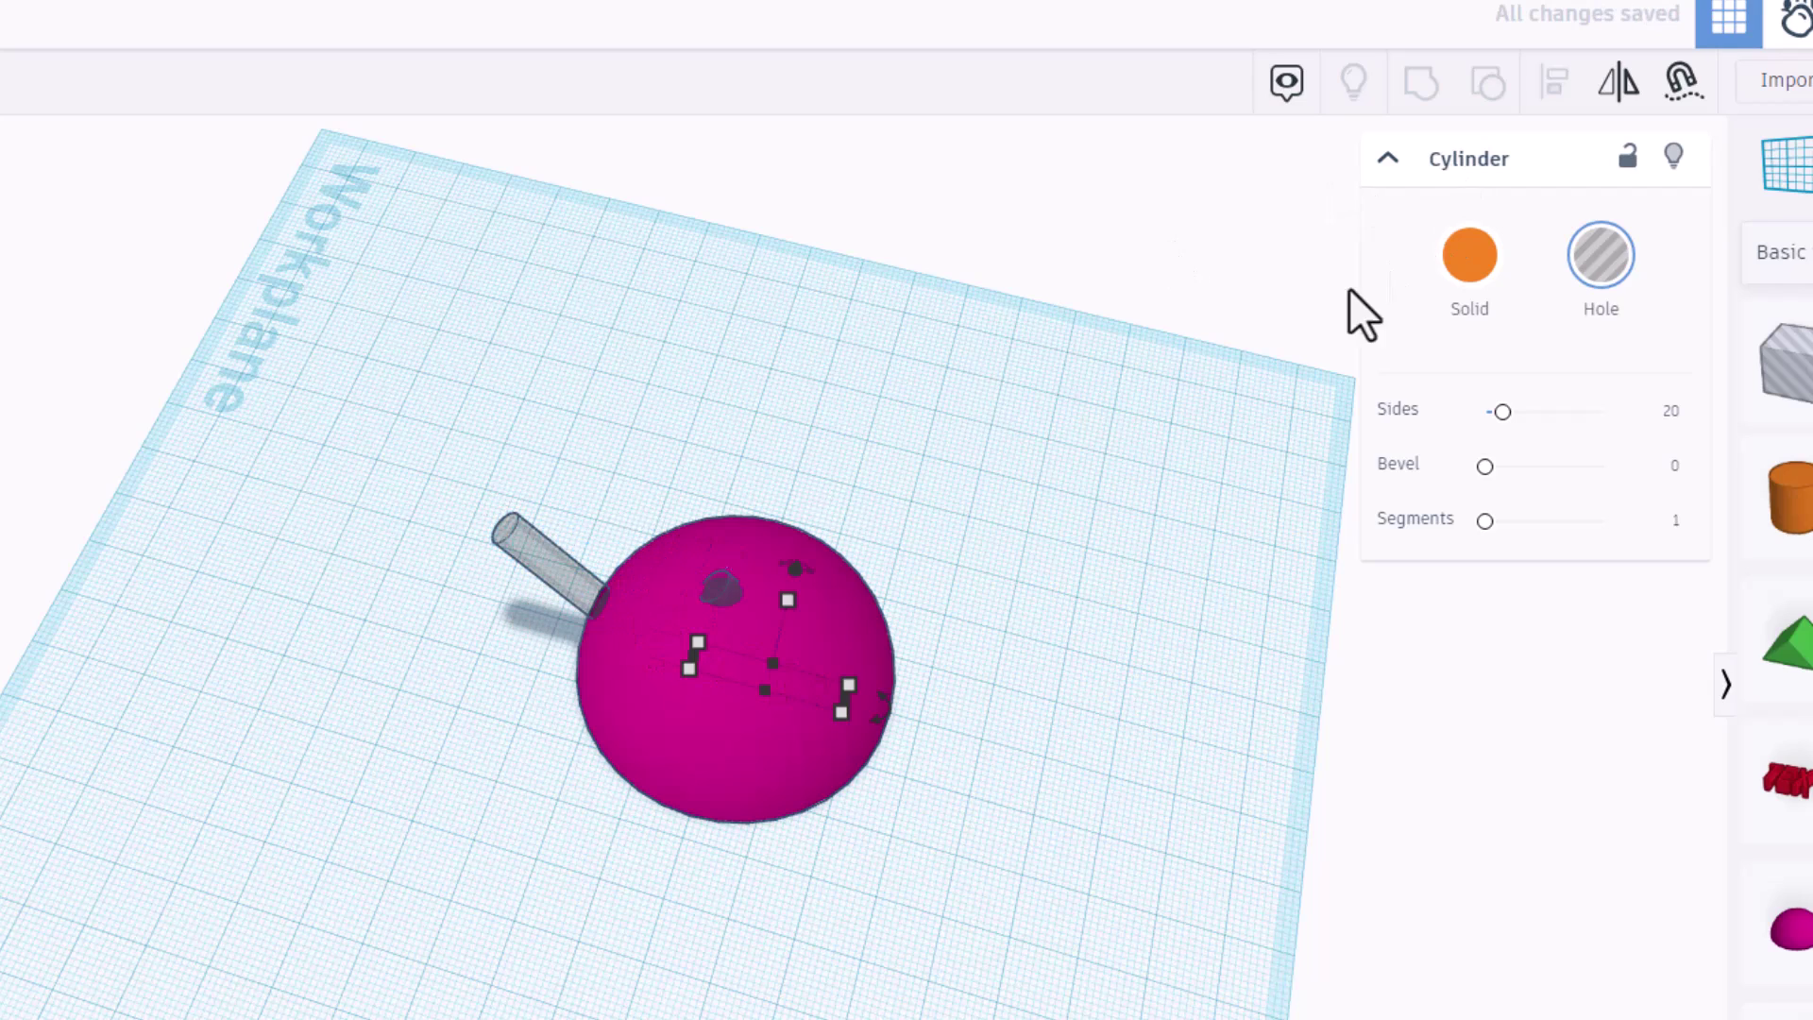
# Mirror the copied cylinder hole lengthwise so it leans outward opposite the original
pyautogui.click(1613, 84)
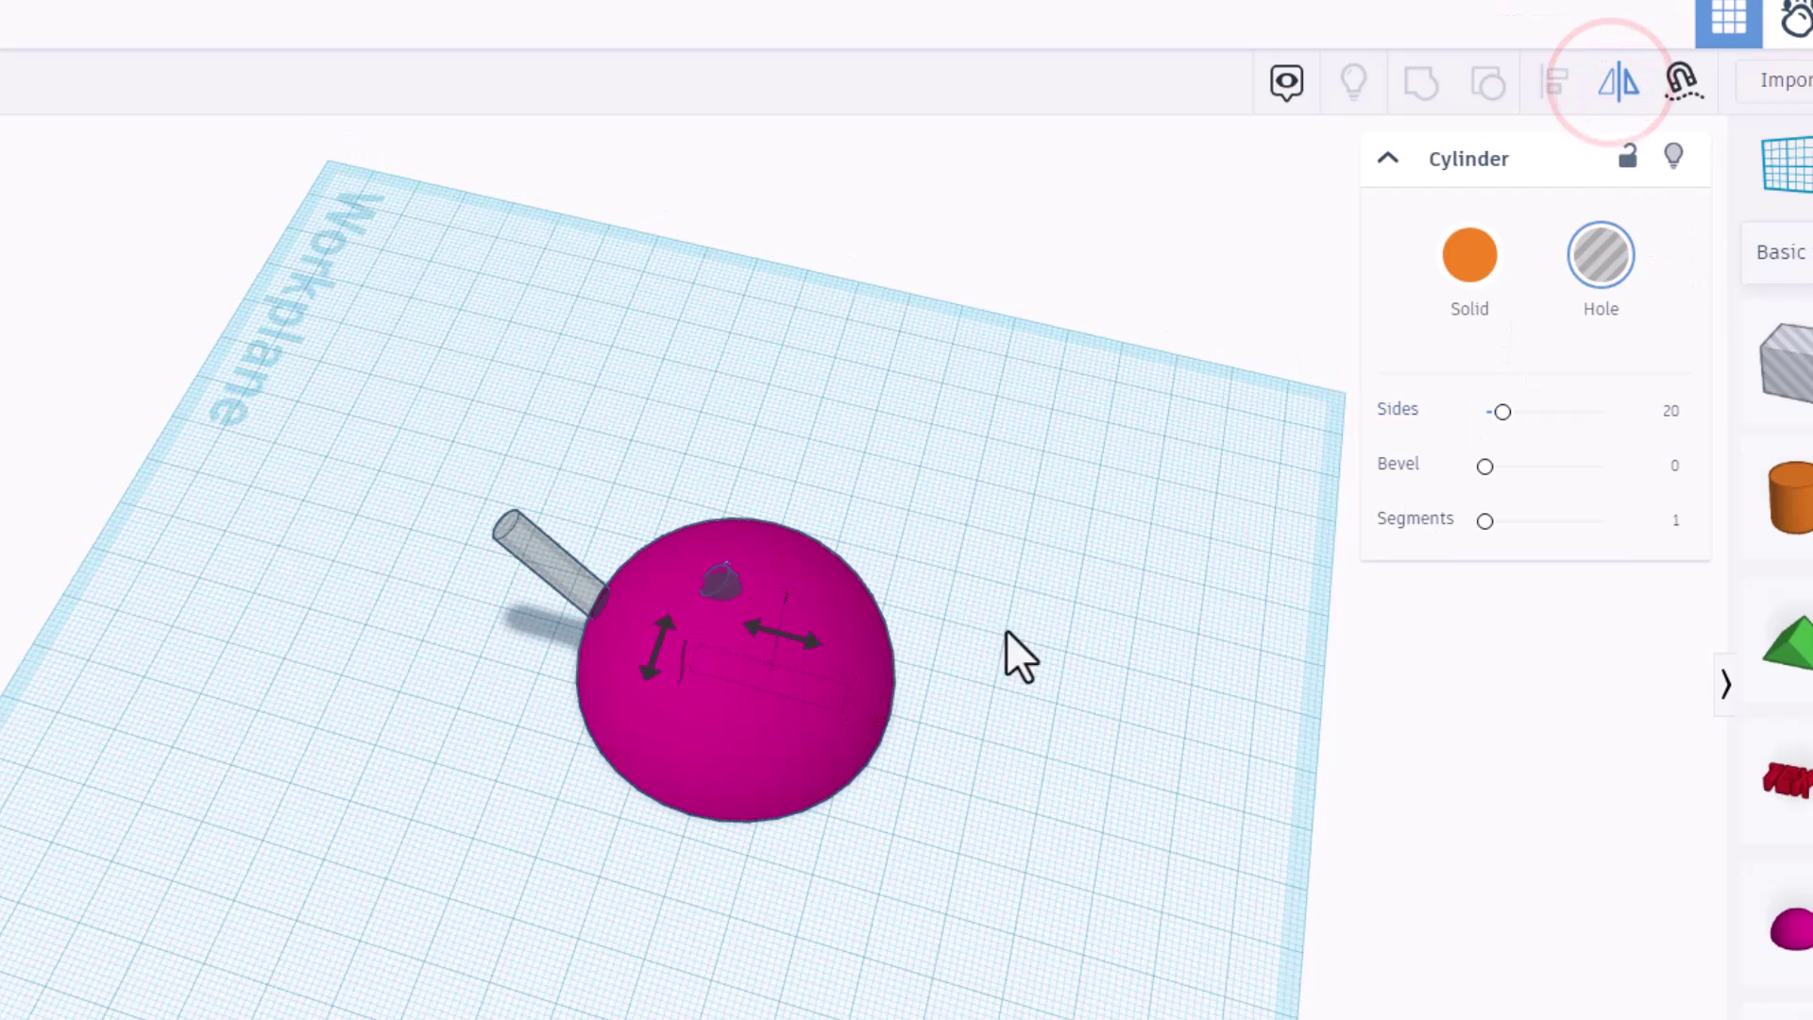
pyautogui.click(795, 643)
pyautogui.click(918, 461)
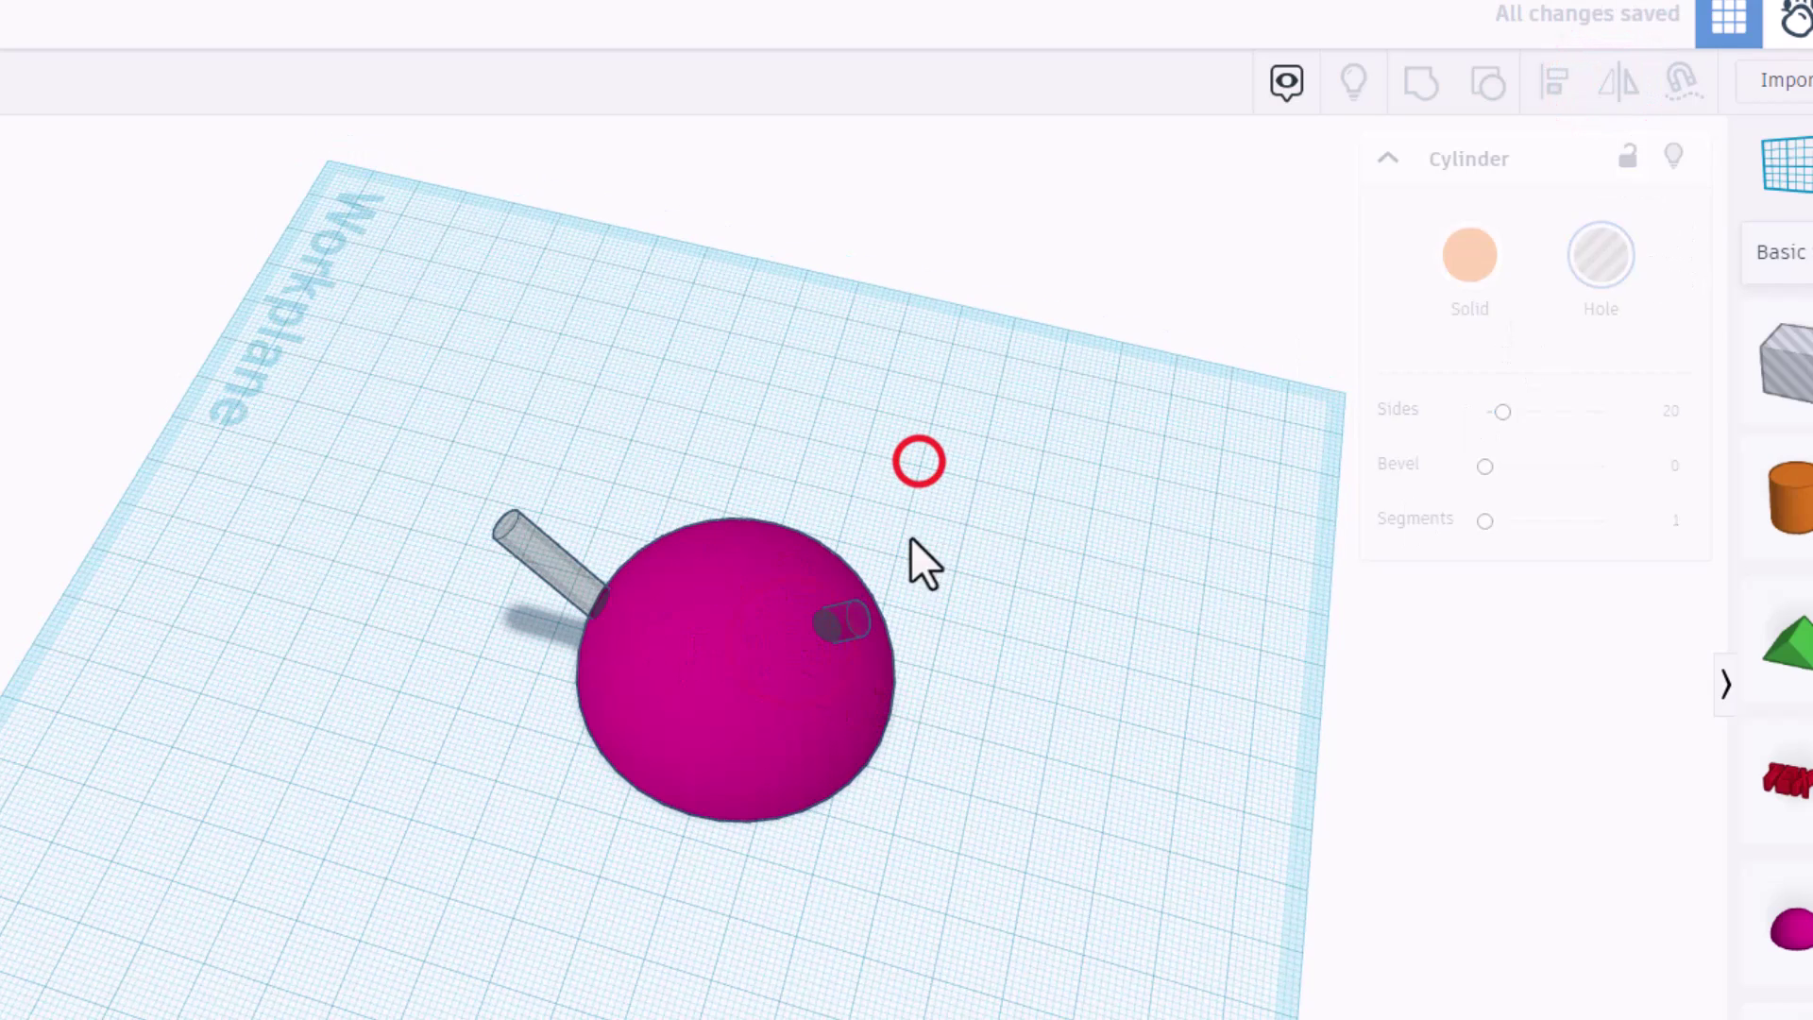
# Move the mirrored cylinder hole outward until it protrudes through the dome's far side like the original
pyautogui.click(843, 628)
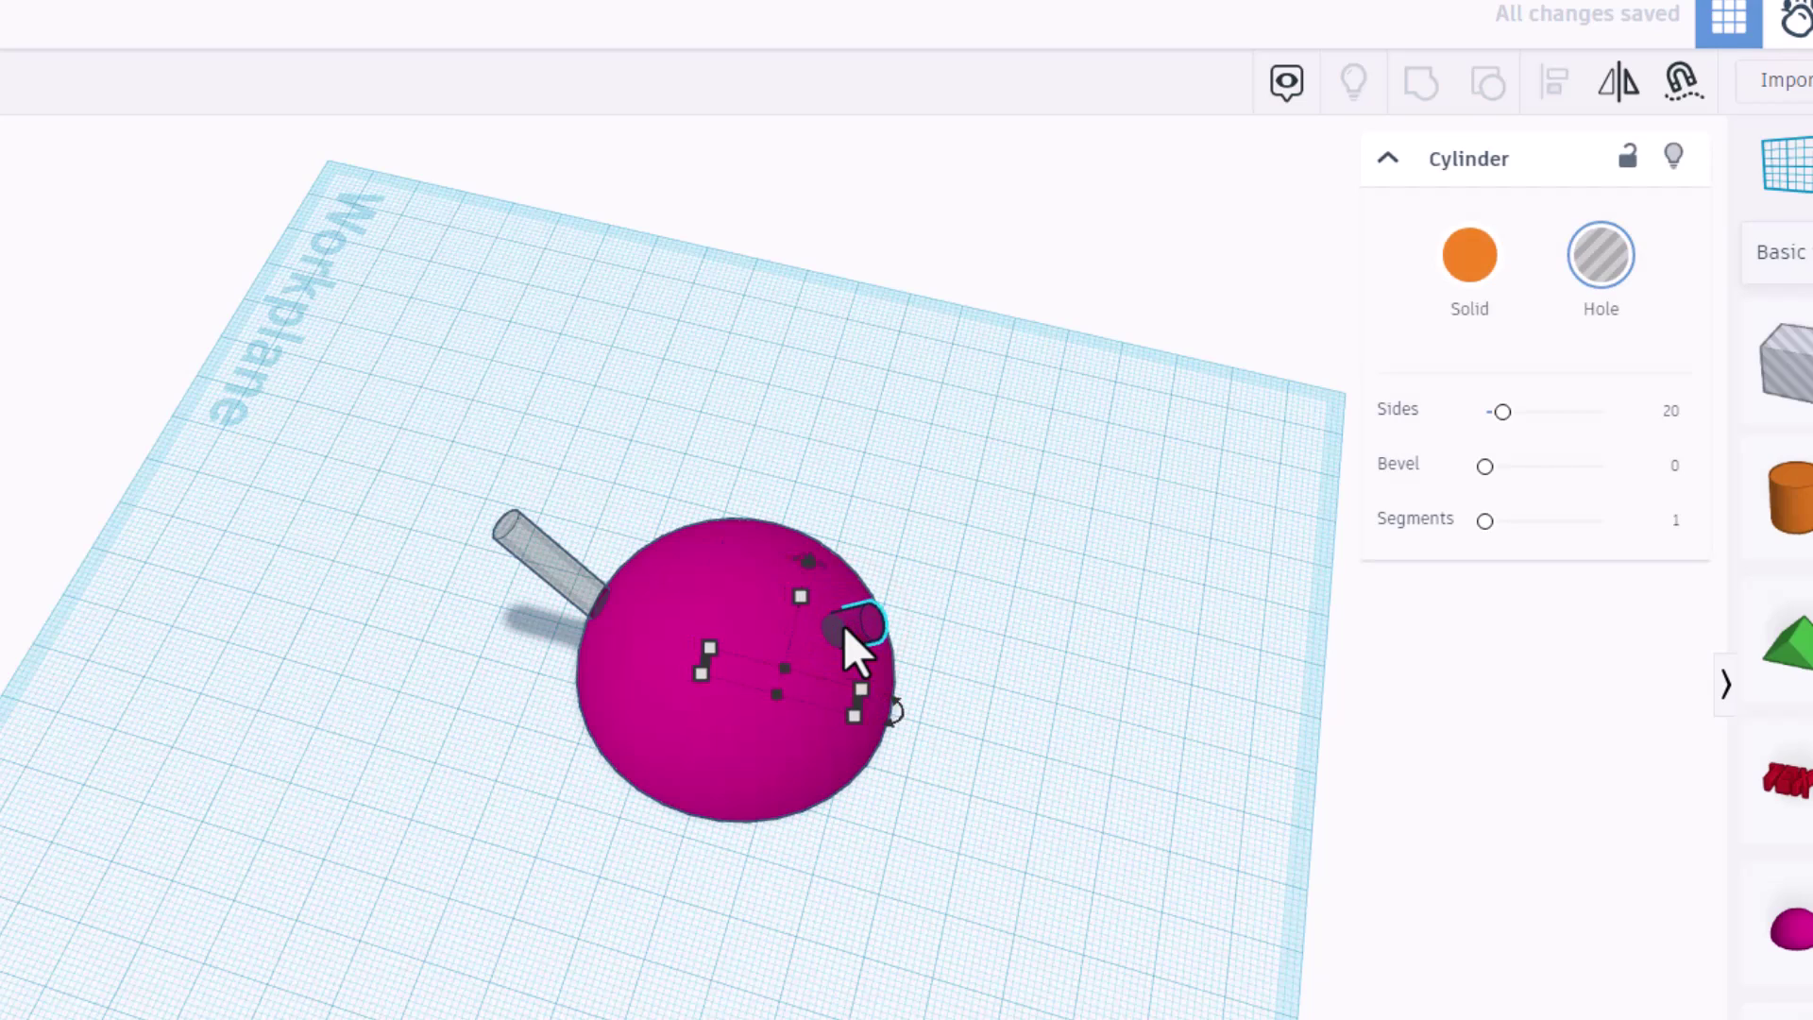
pyautogui.press('Right')
pyautogui.press('Right')
pyautogui.press('Right')
pyautogui.press('Right')
pyautogui.press('Right')
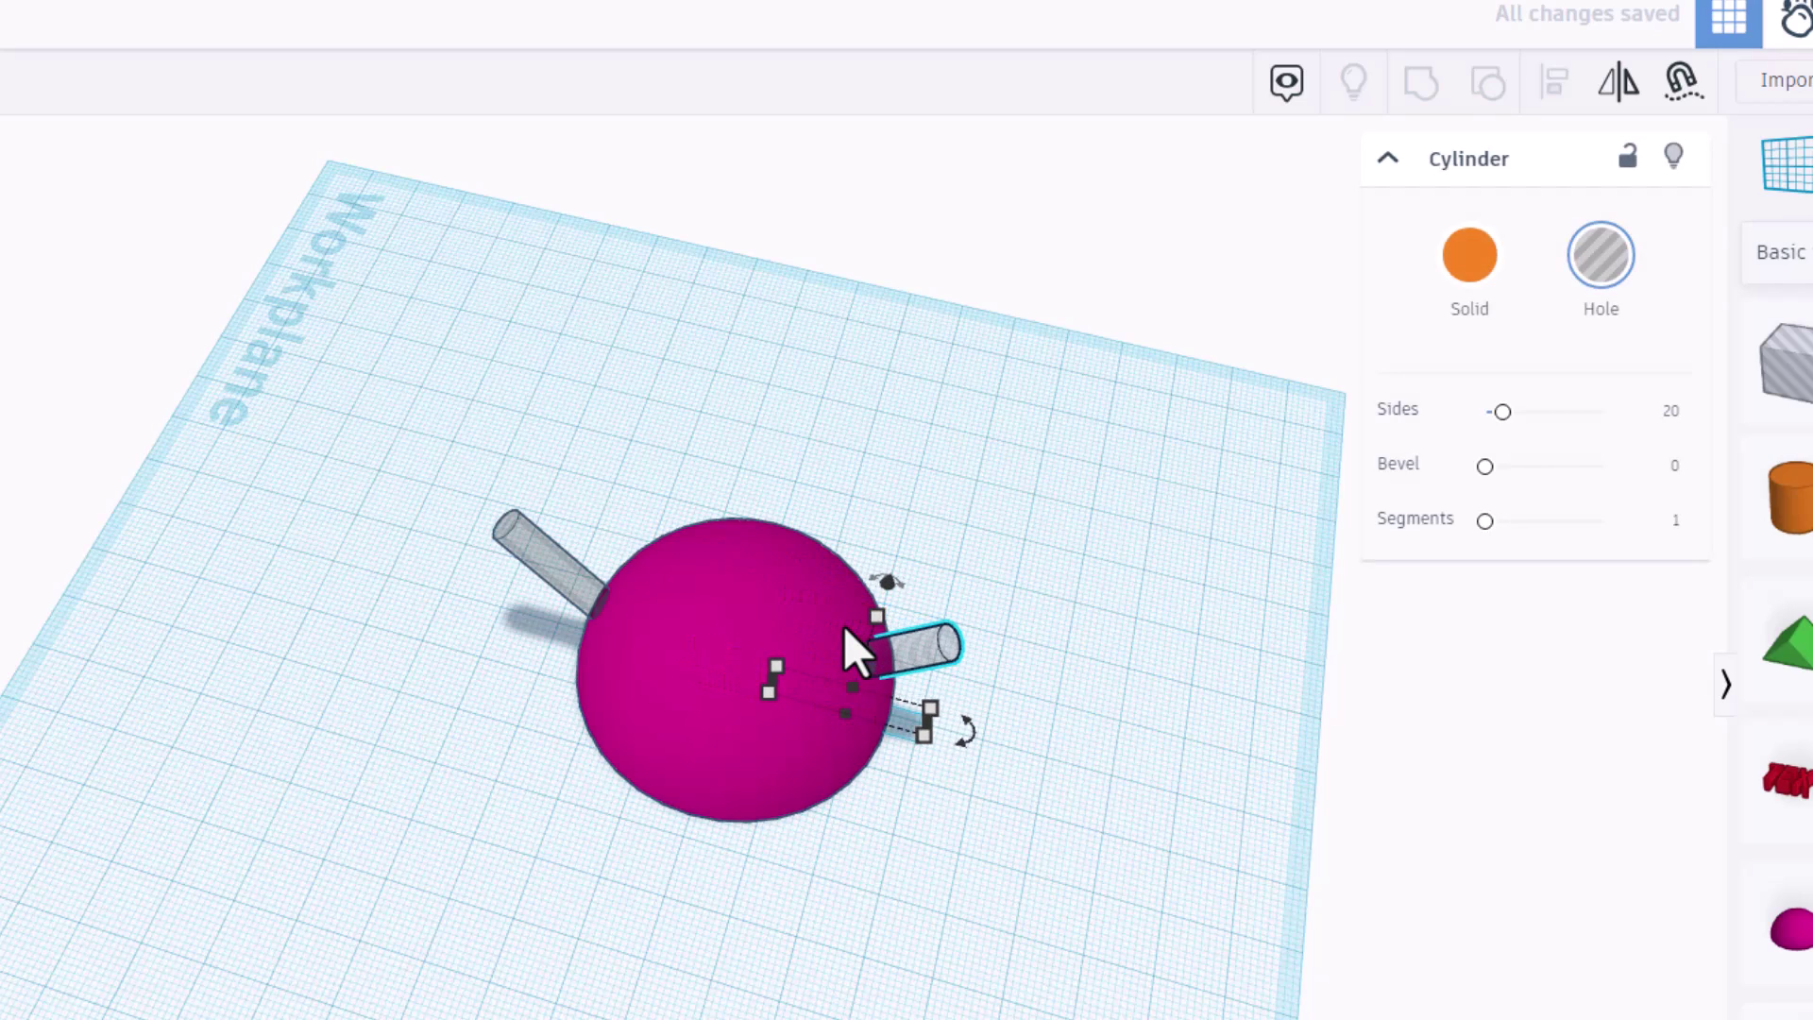
# Group the two tilted cylinder holes and center-align the pair with the dome along the cylinders' direction
pyautogui.keyDown('shift'); pyautogui.click(540, 555); pyautogui.keyUp('shift')
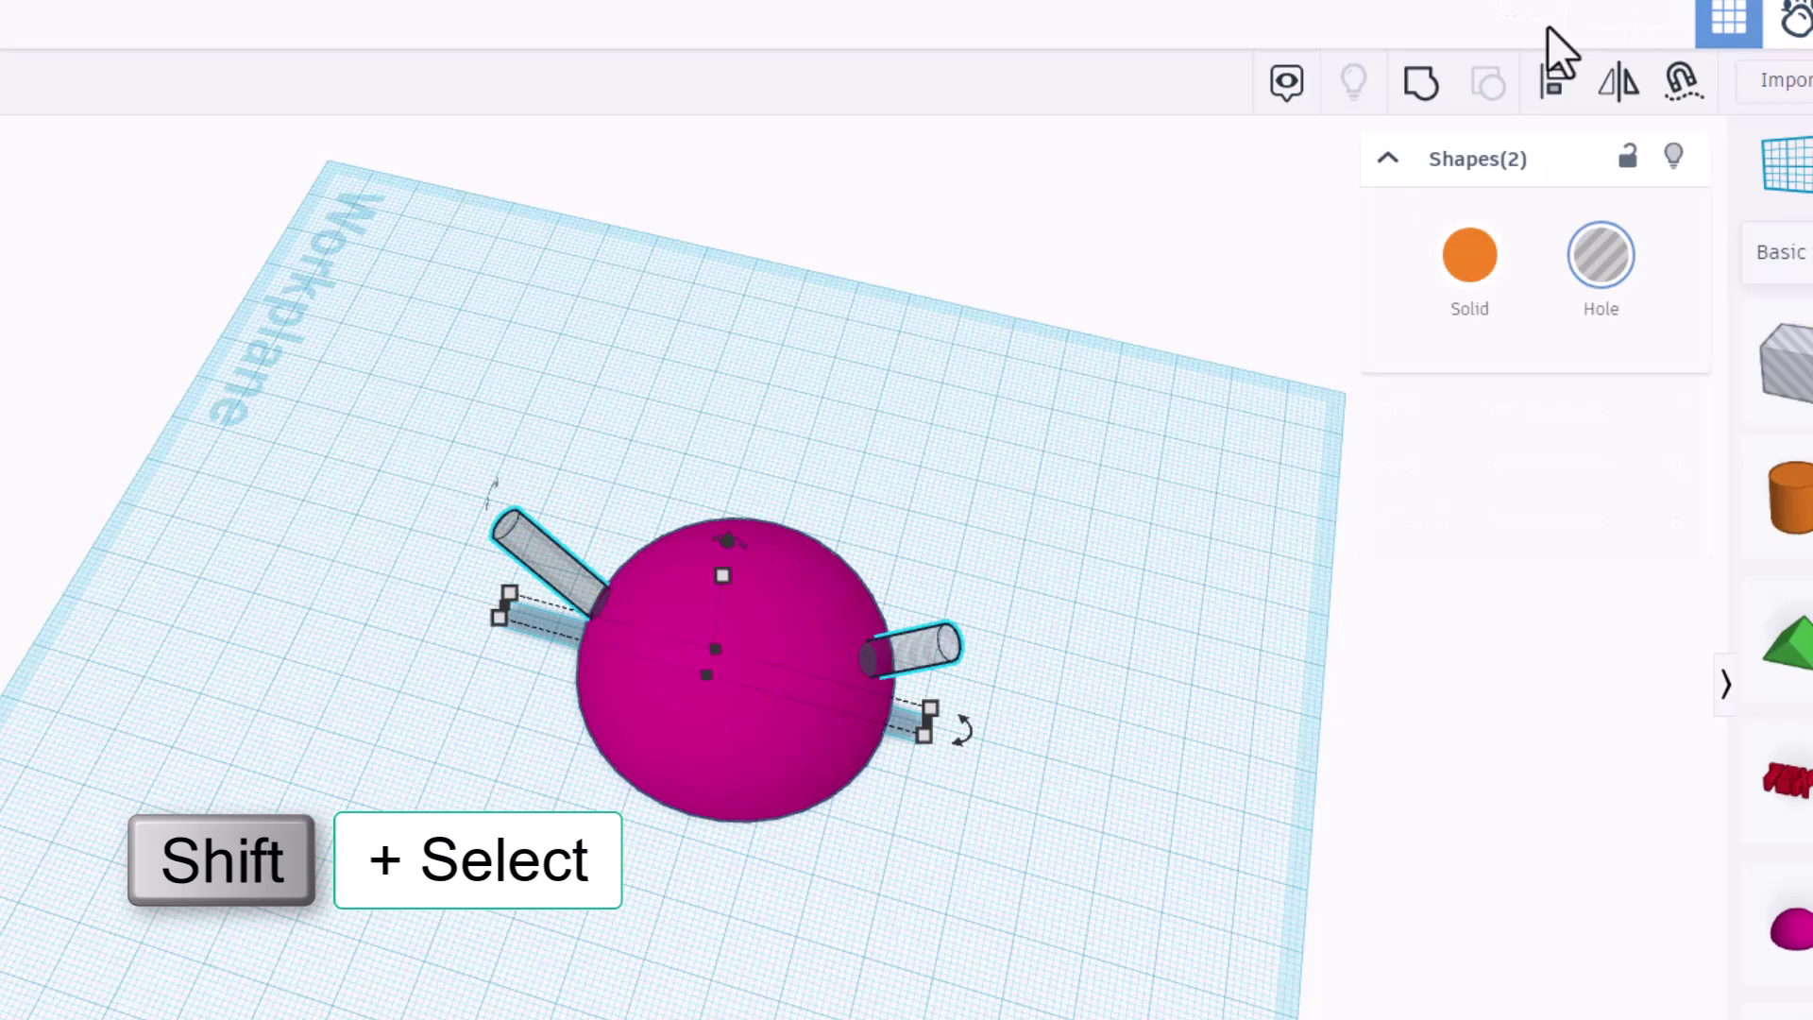
pyautogui.click(1418, 94)
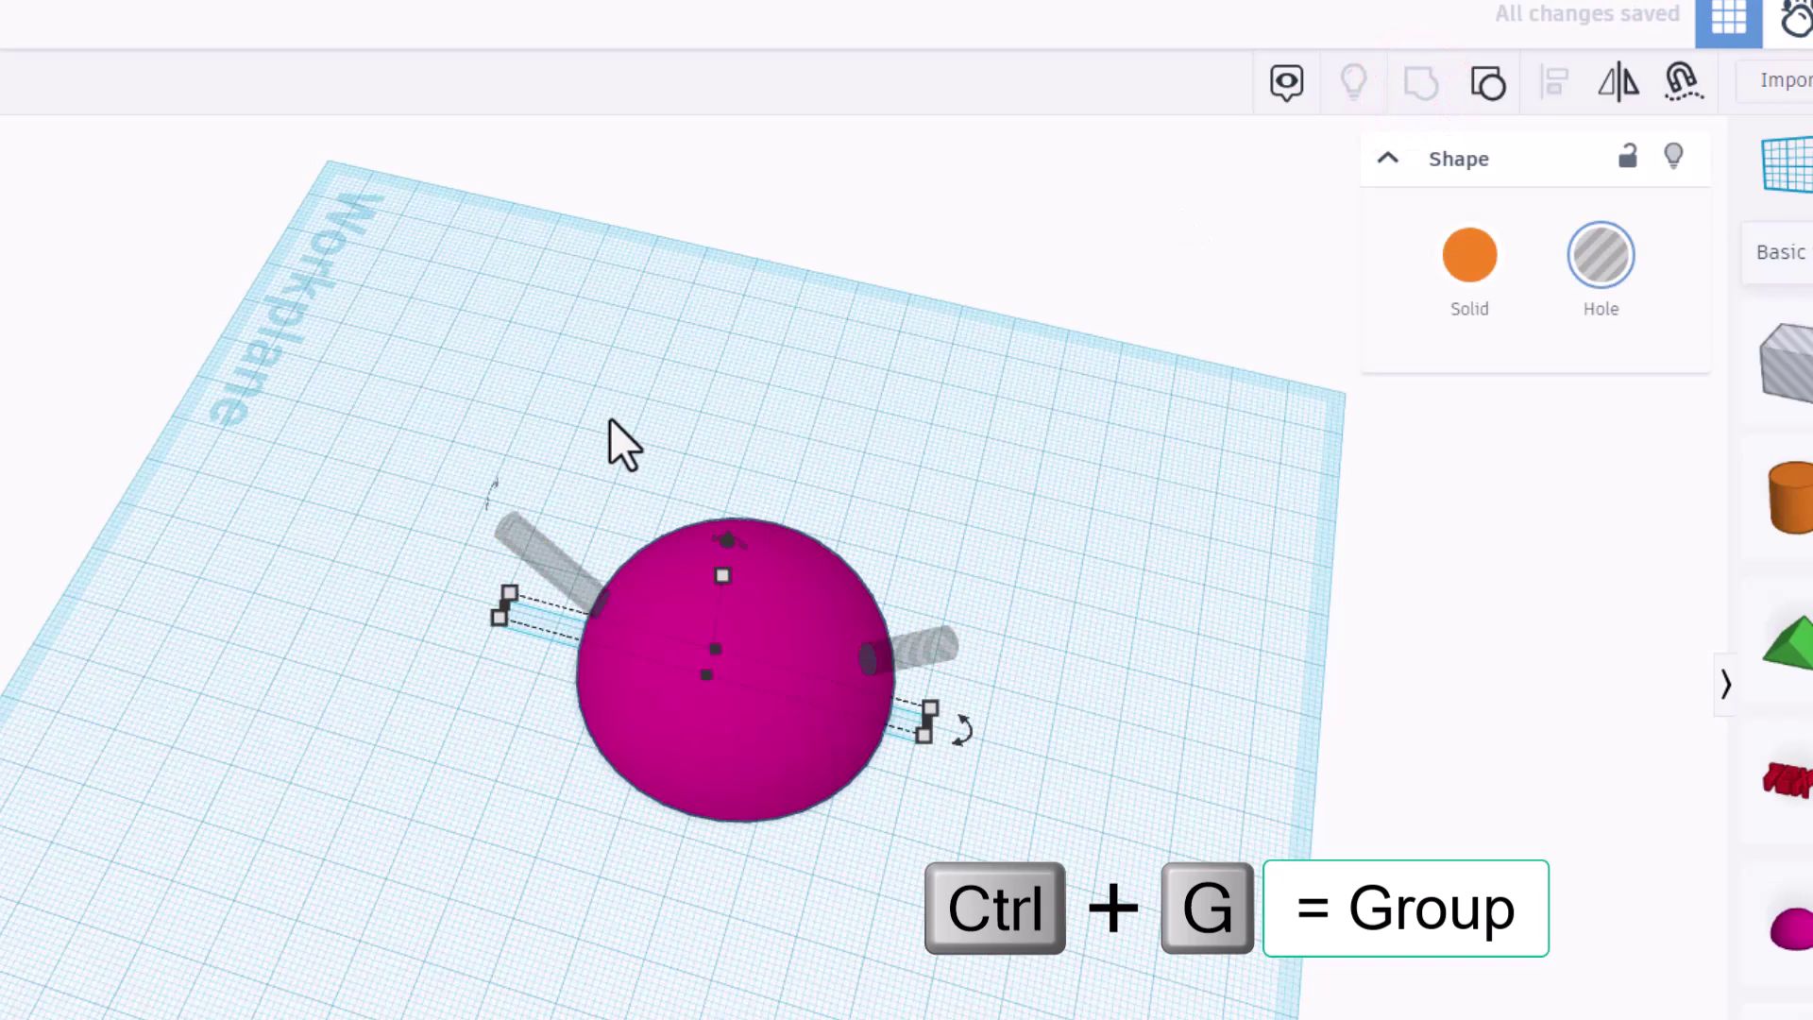
pyautogui.moveTo(563, 393); pyautogui.dragTo(842, 779)
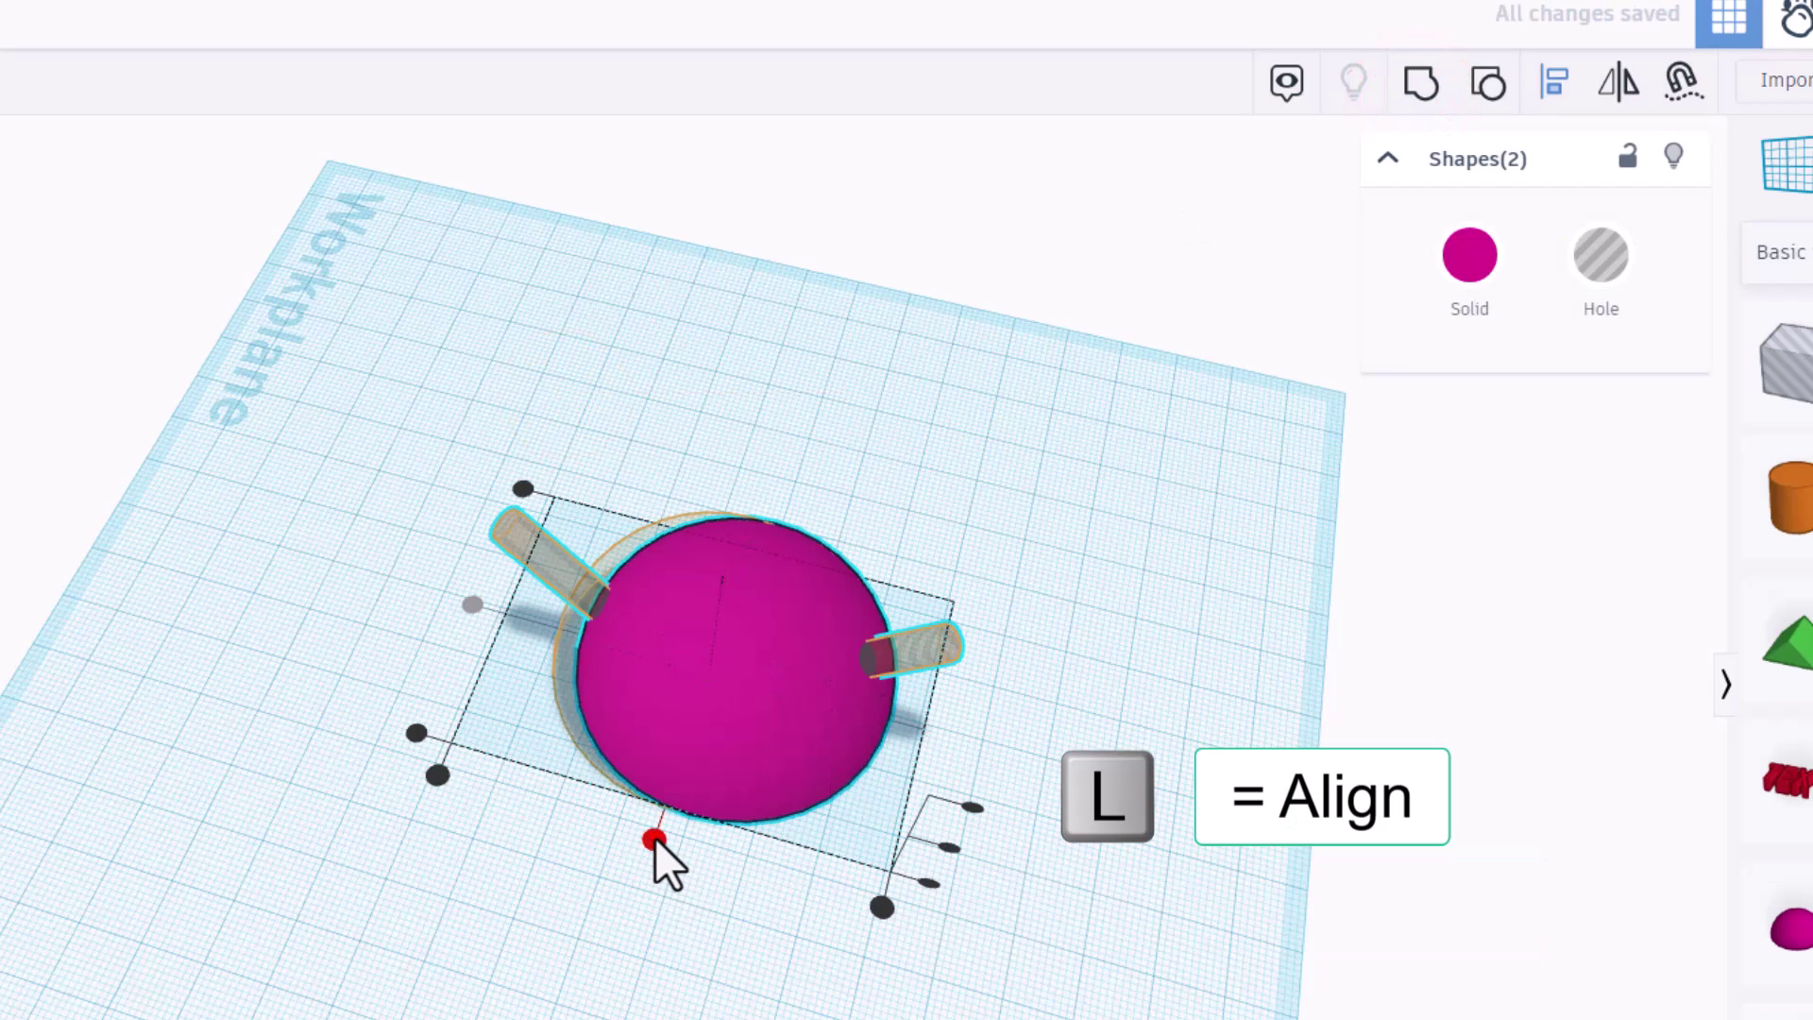
pyautogui.click(654, 838)
pyautogui.click(732, 858)
# Duplicate the grouped pair of cylinder holes and rotate the copy 45° about the vertical axis
pyautogui.moveTo(733, 859); pyautogui.dragTo(888, 665, button='right')
pyautogui.click(888, 662)
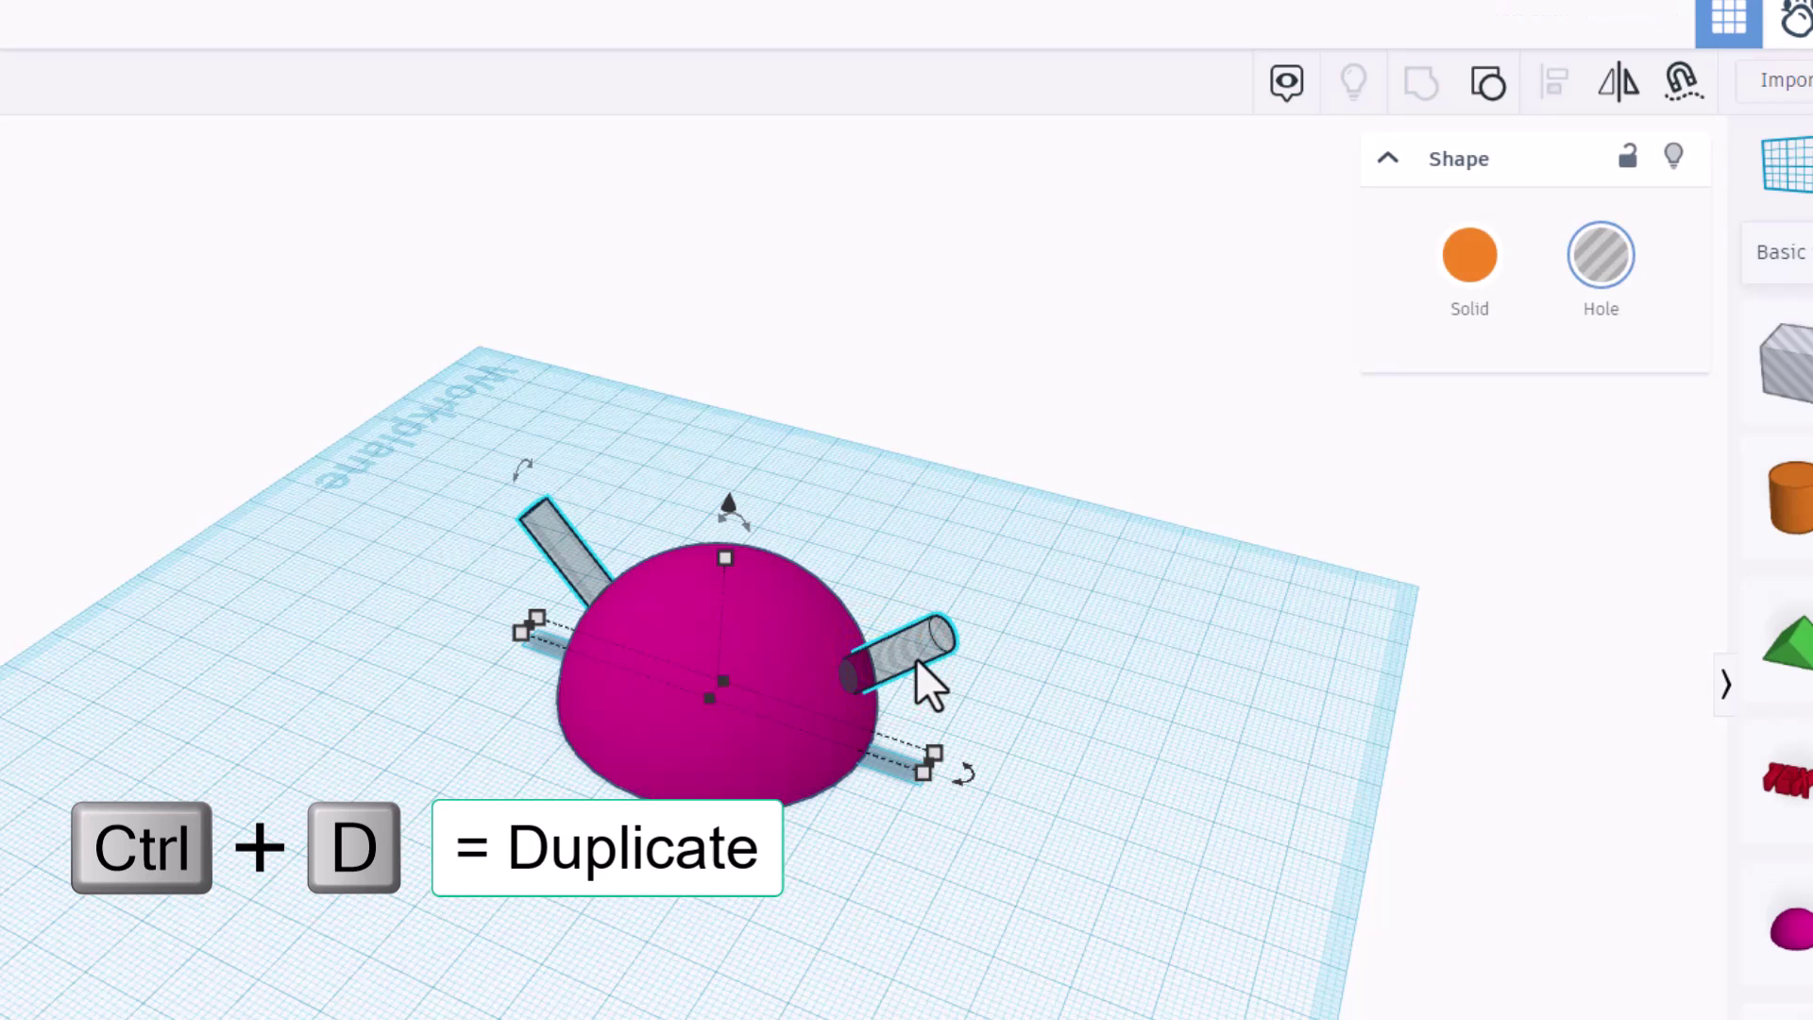
pyautogui.hotkey('ctrl', 'd')
pyautogui.moveTo(965, 786); pyautogui.dragTo(703, 855)
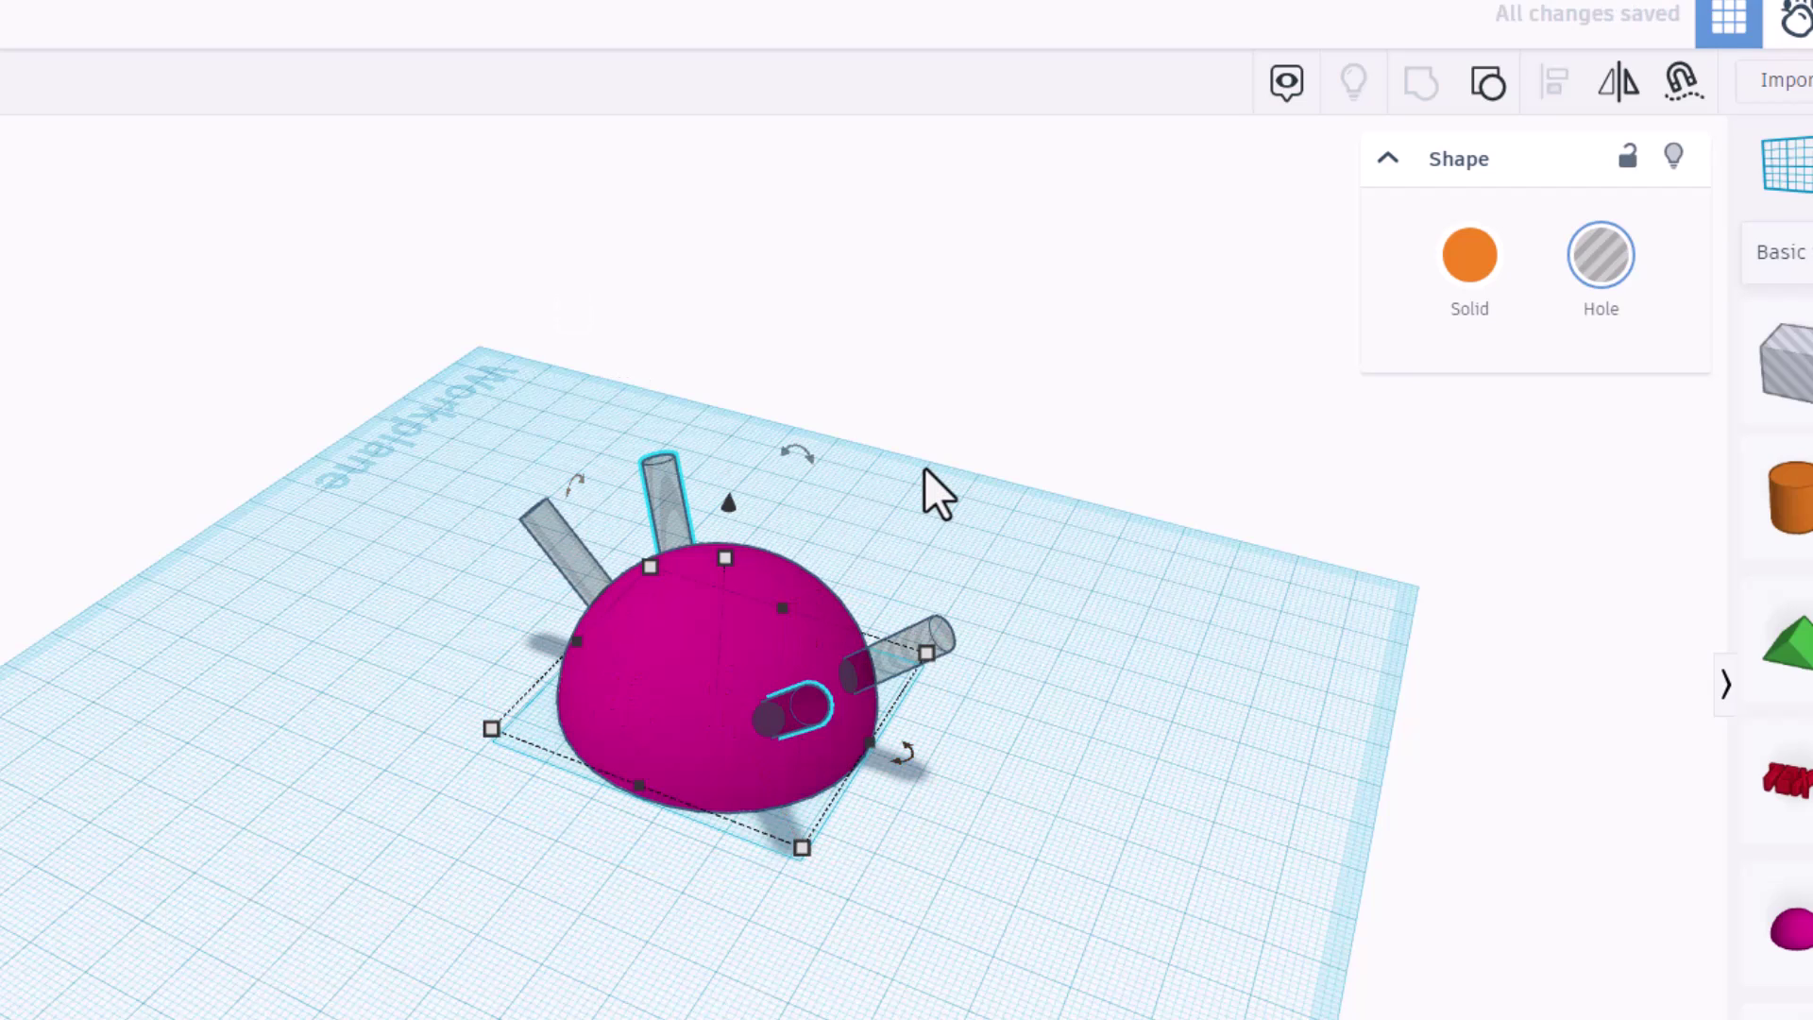
# Repeat the rotated duplication until four pairs of cylinder holes are evenly spaced around the dome
pyautogui.hotkey('ctrl', 'd')
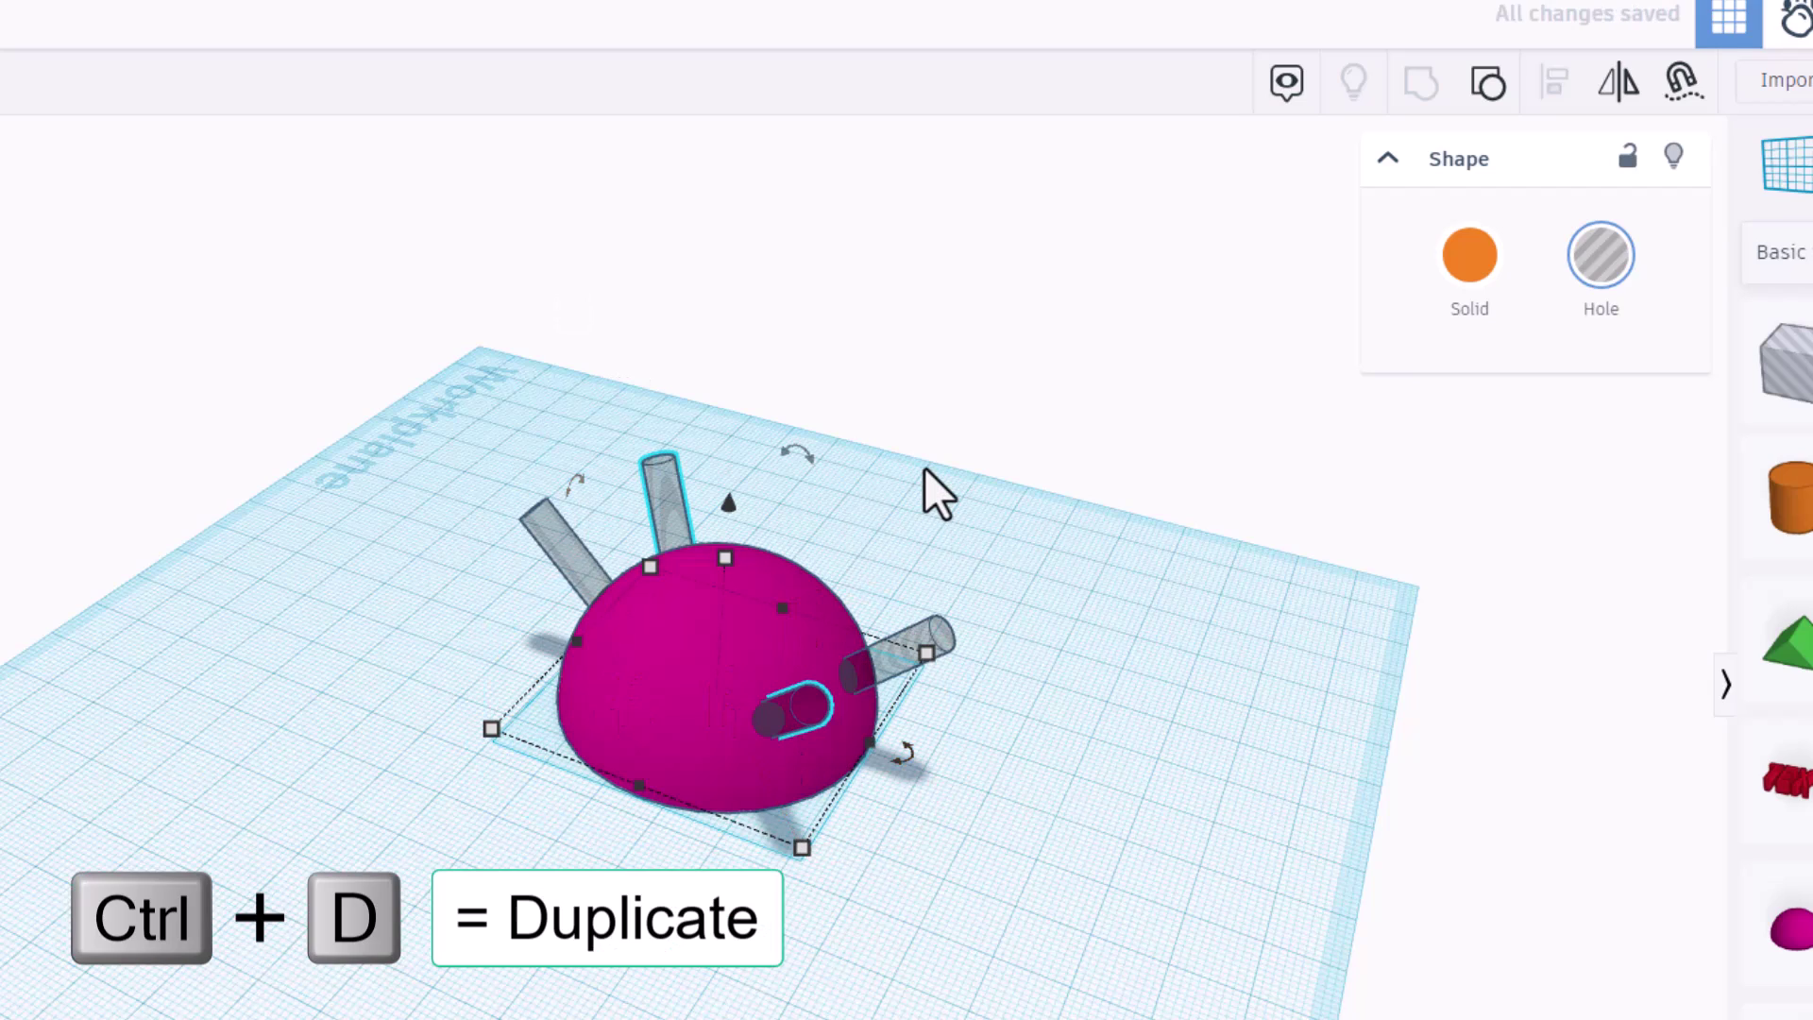
pyautogui.hotkey('ctrl', 'd')
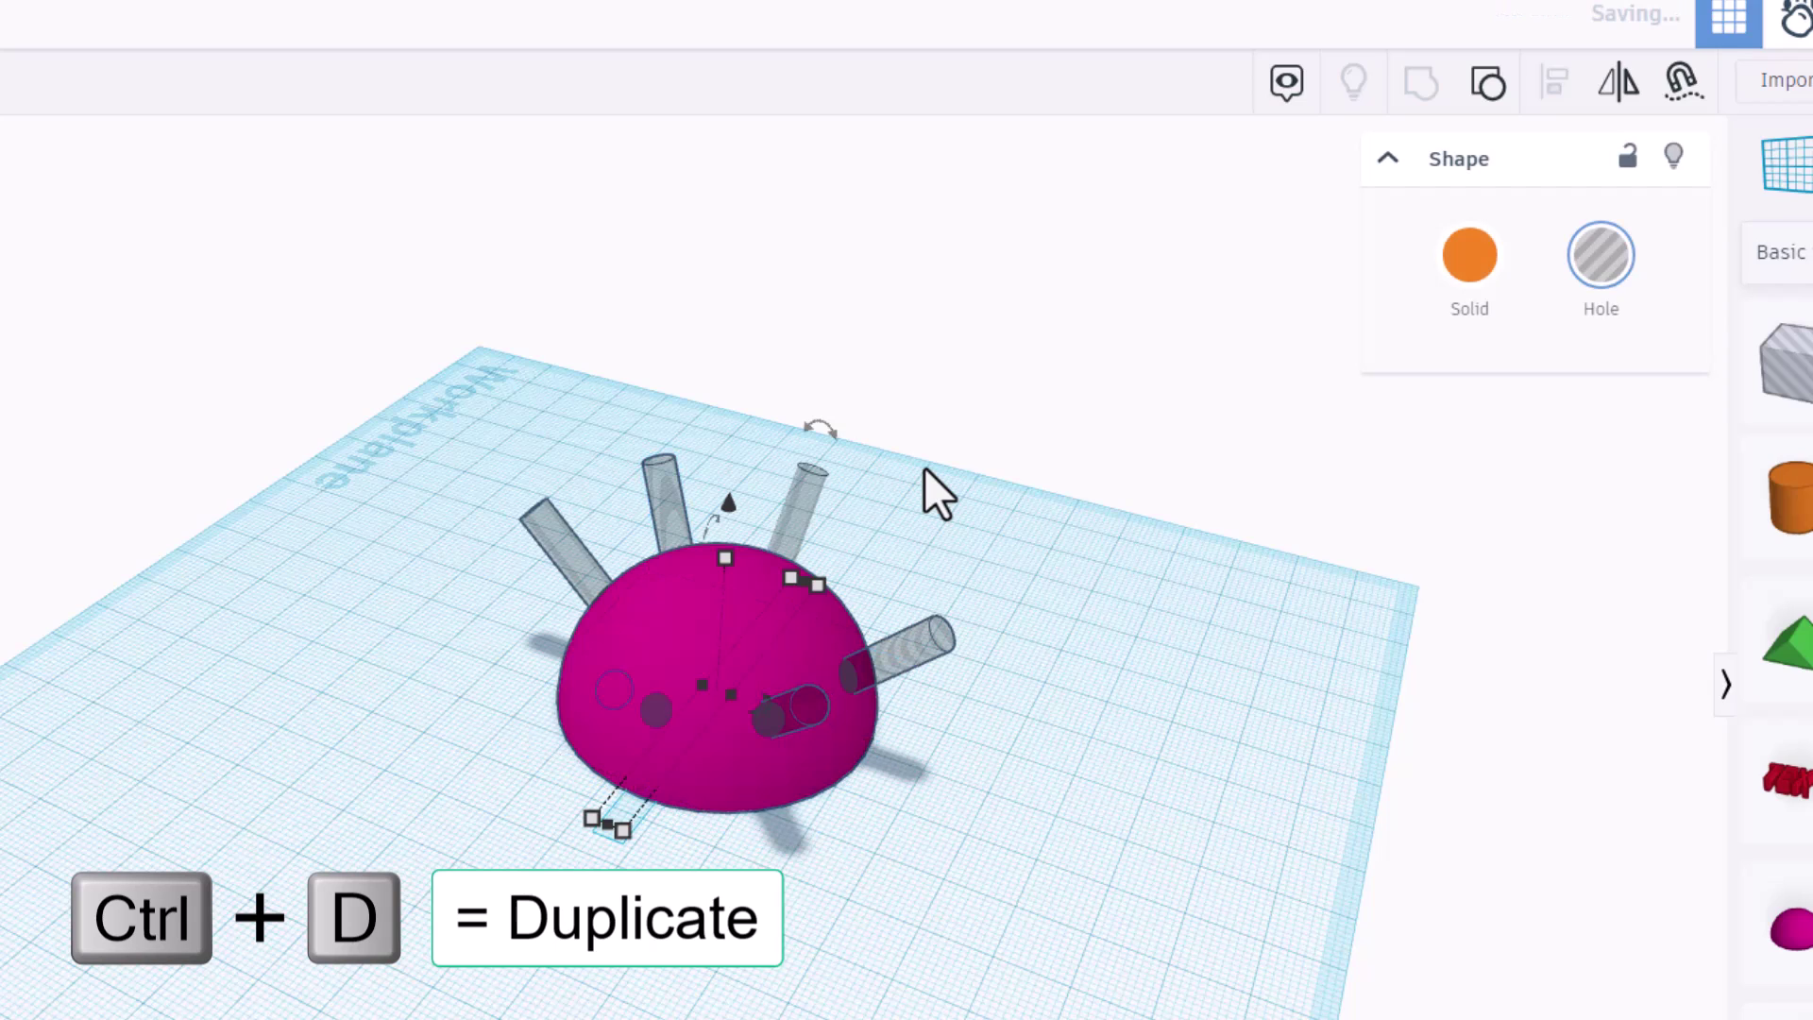
pyautogui.hotkey('ctrl', 'd')
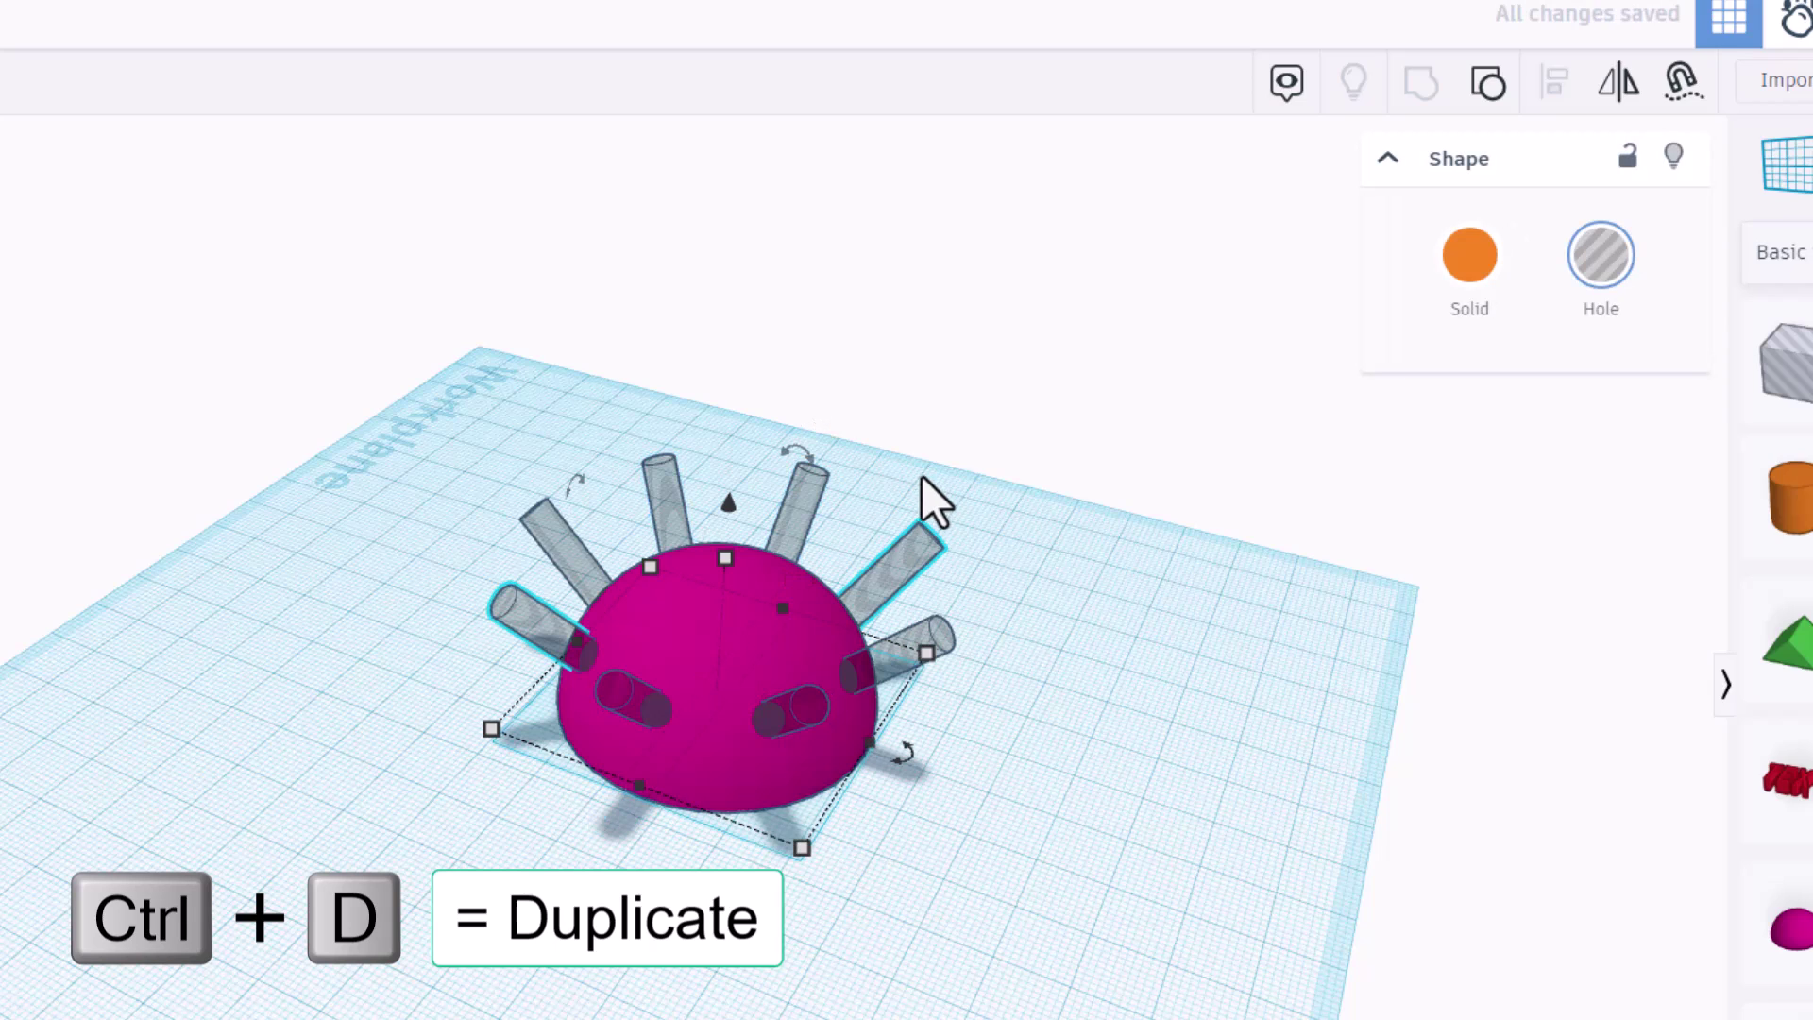
# Group the dome with all the cylinder holes to cut the eight angled openings
pyautogui.click(257, 593)
pyautogui.moveTo(325, 434); pyautogui.dragTo(1080, 795)
pyautogui.click(1420, 83)
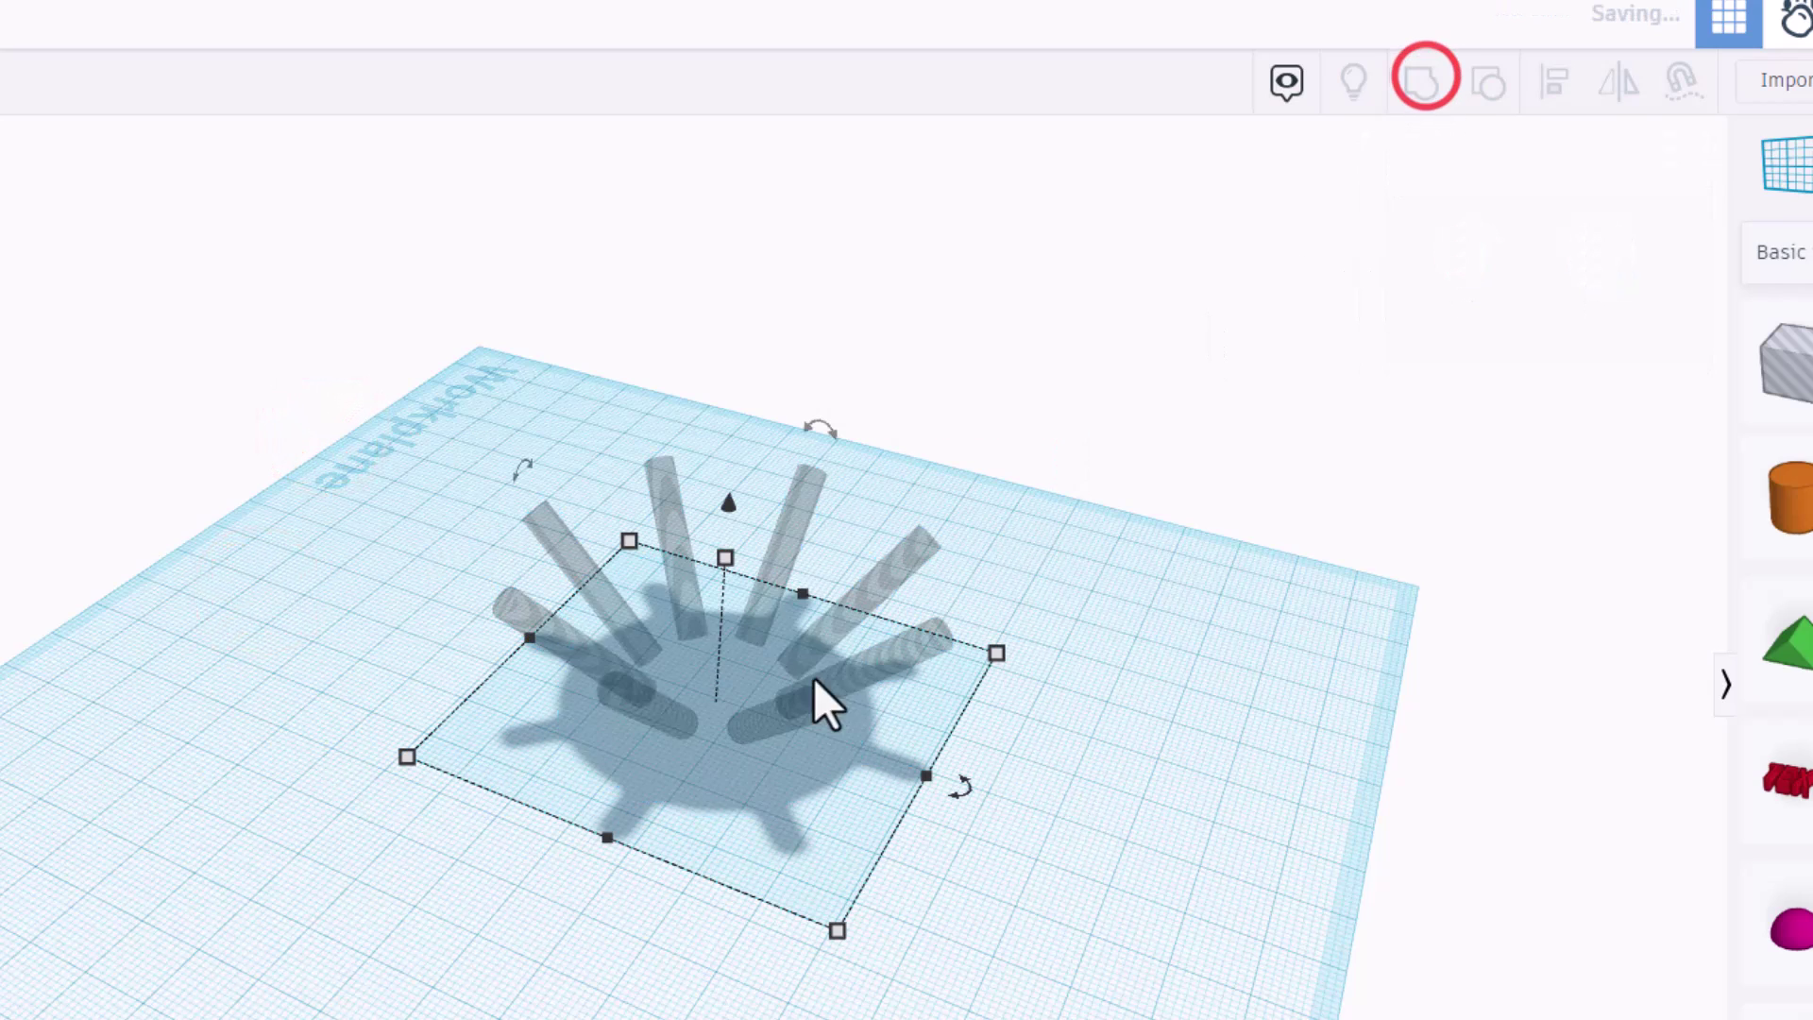
pyautogui.moveTo(748, 871); pyautogui.dragTo(621, 854, button='right')
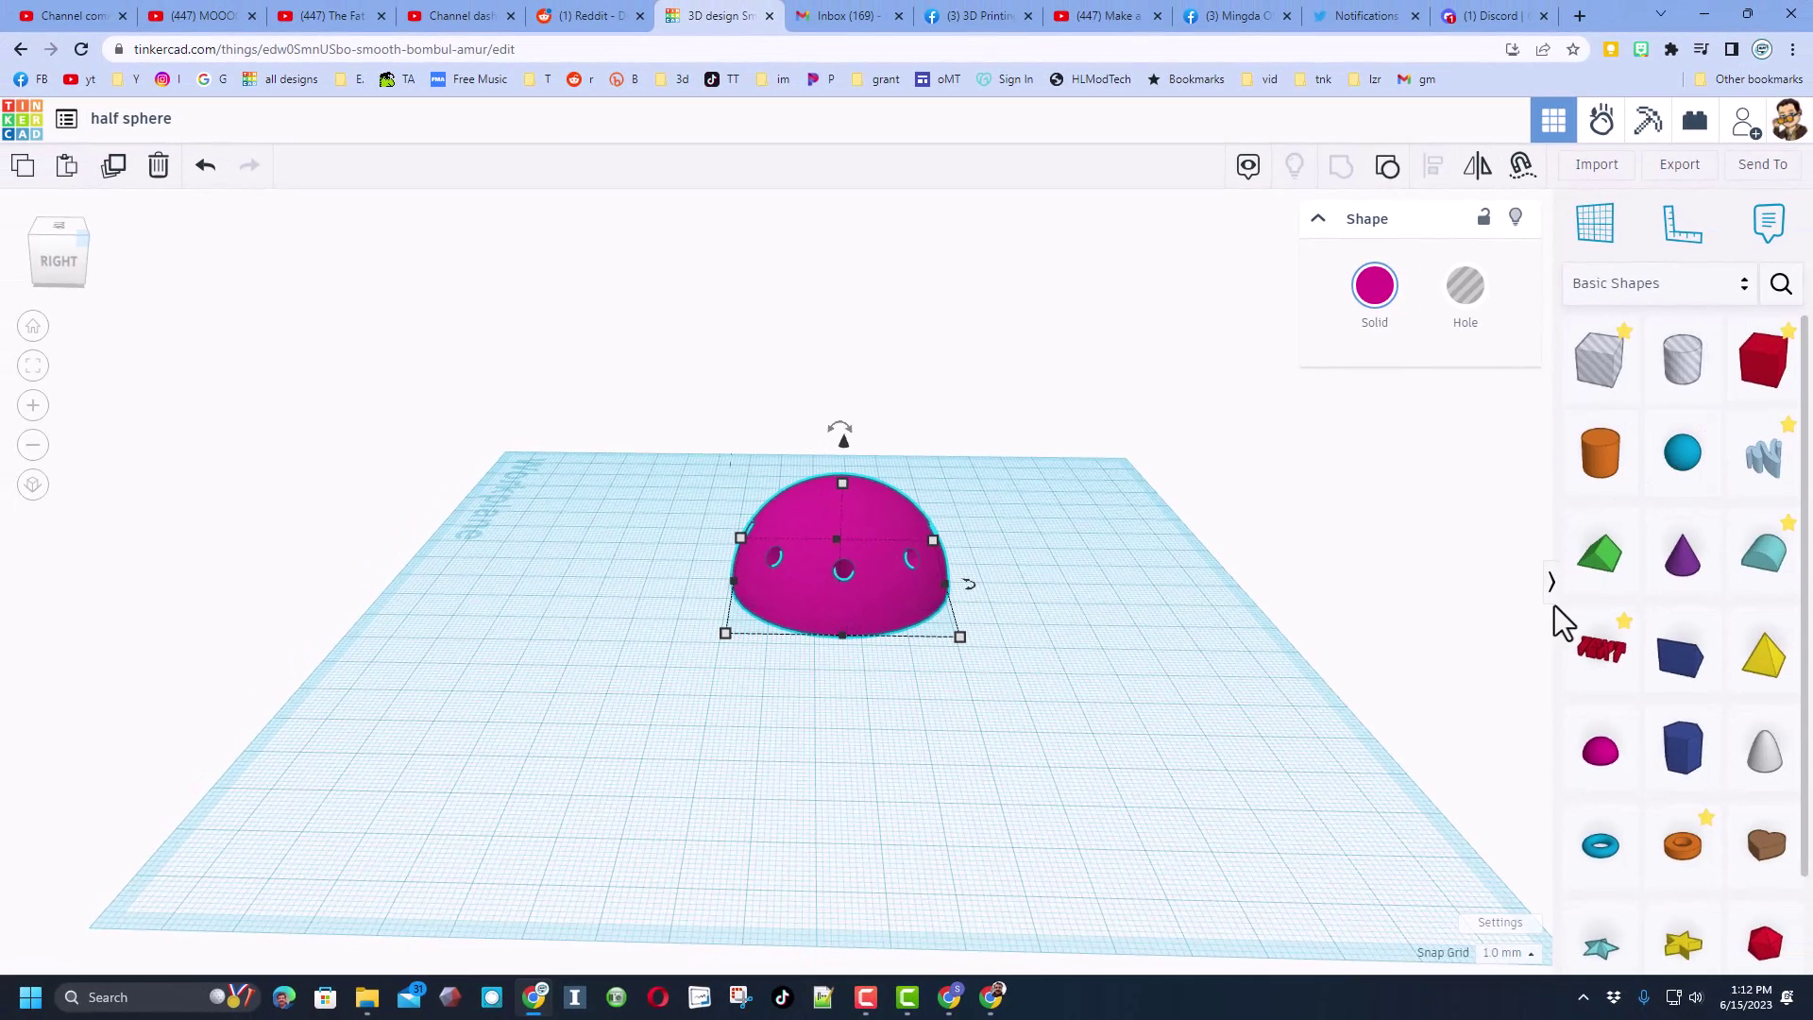
# Add a second half sphere in front of the dome, scale it proportionally to 48 mm wide, and make it a hole
pyautogui.moveTo(1602, 755); pyautogui.dragTo(678, 623)
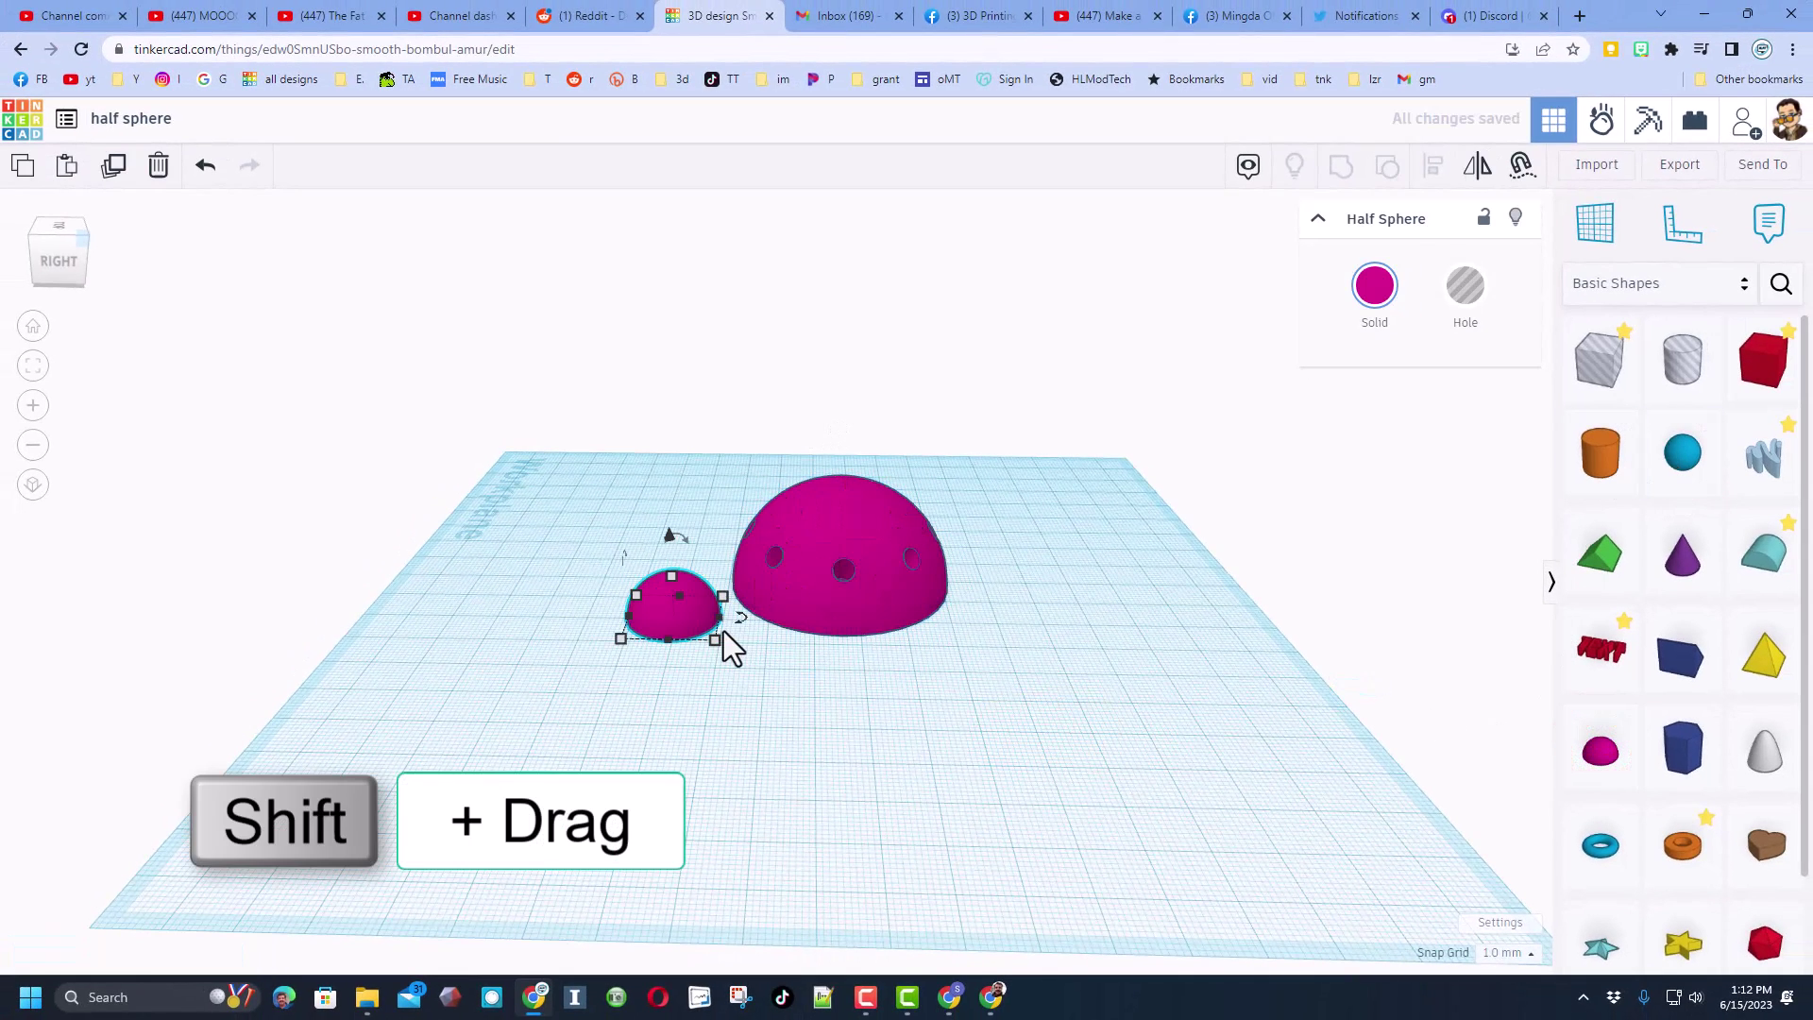
pyautogui.keyDown('shift'); pyautogui.moveTo(715, 642); pyautogui.dragTo(791, 733); pyautogui.keyUp('shift')
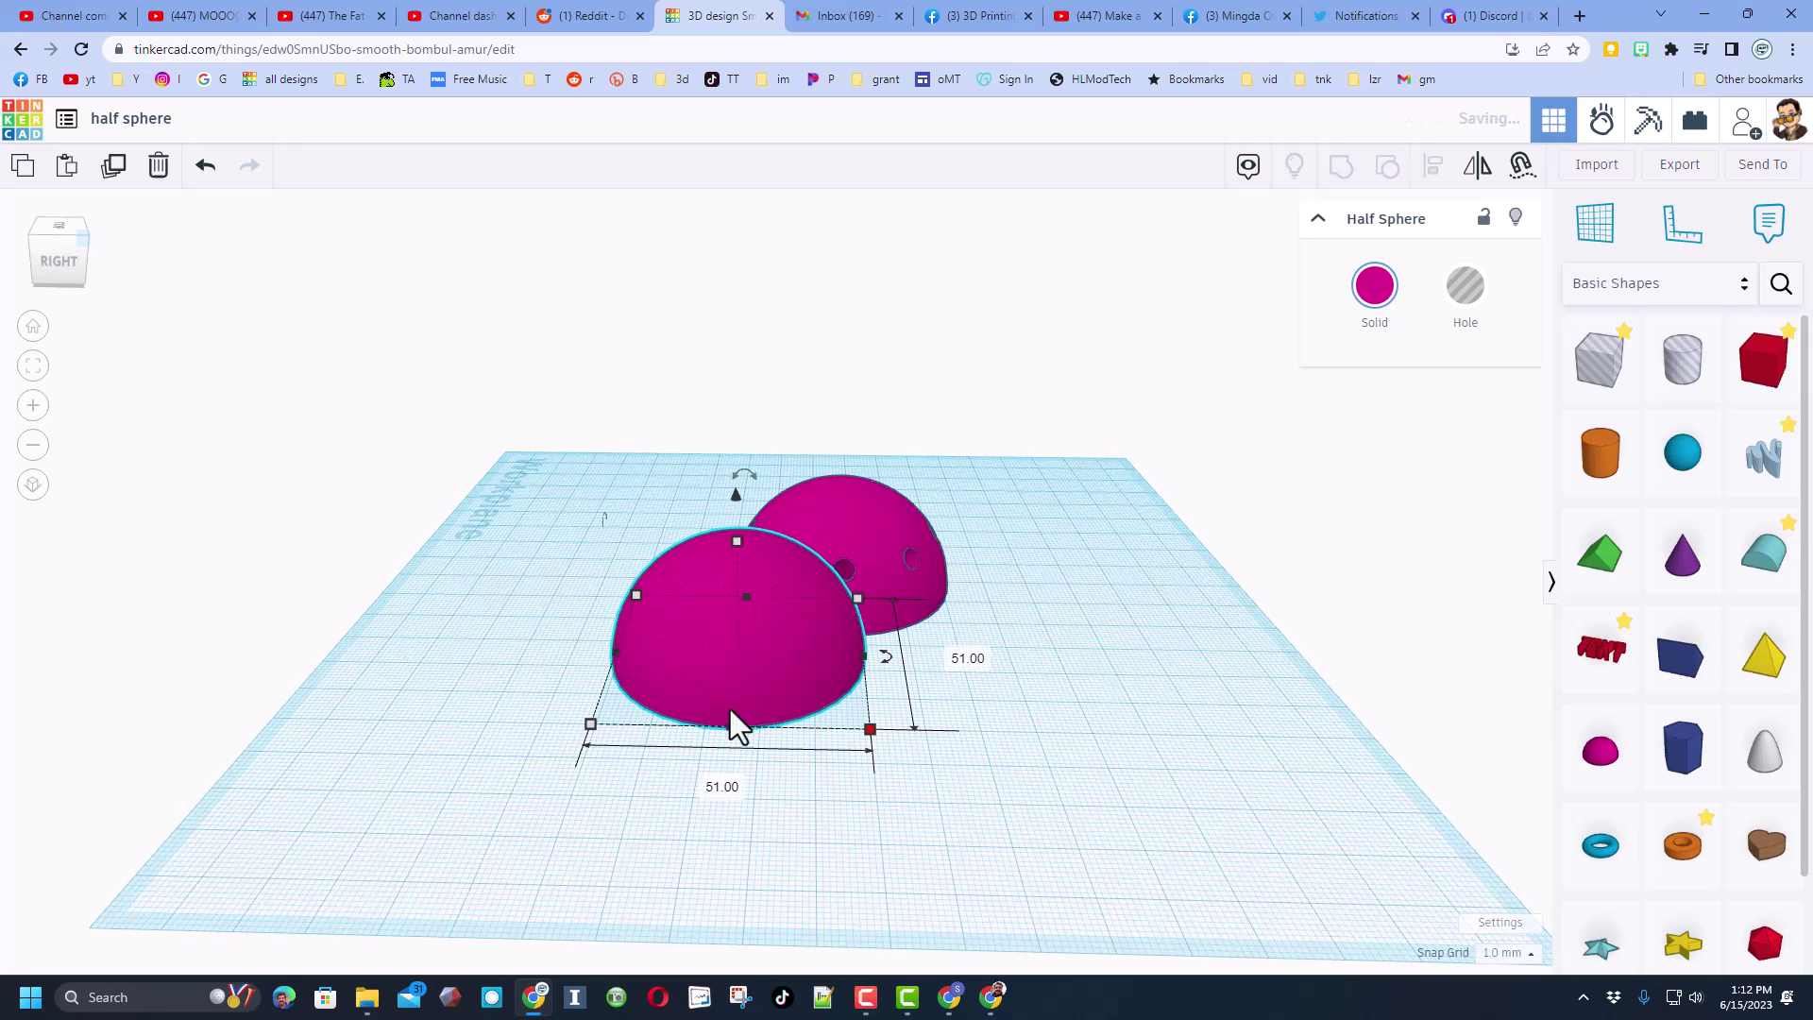
pyautogui.click(711, 785)
pyautogui.write('4')
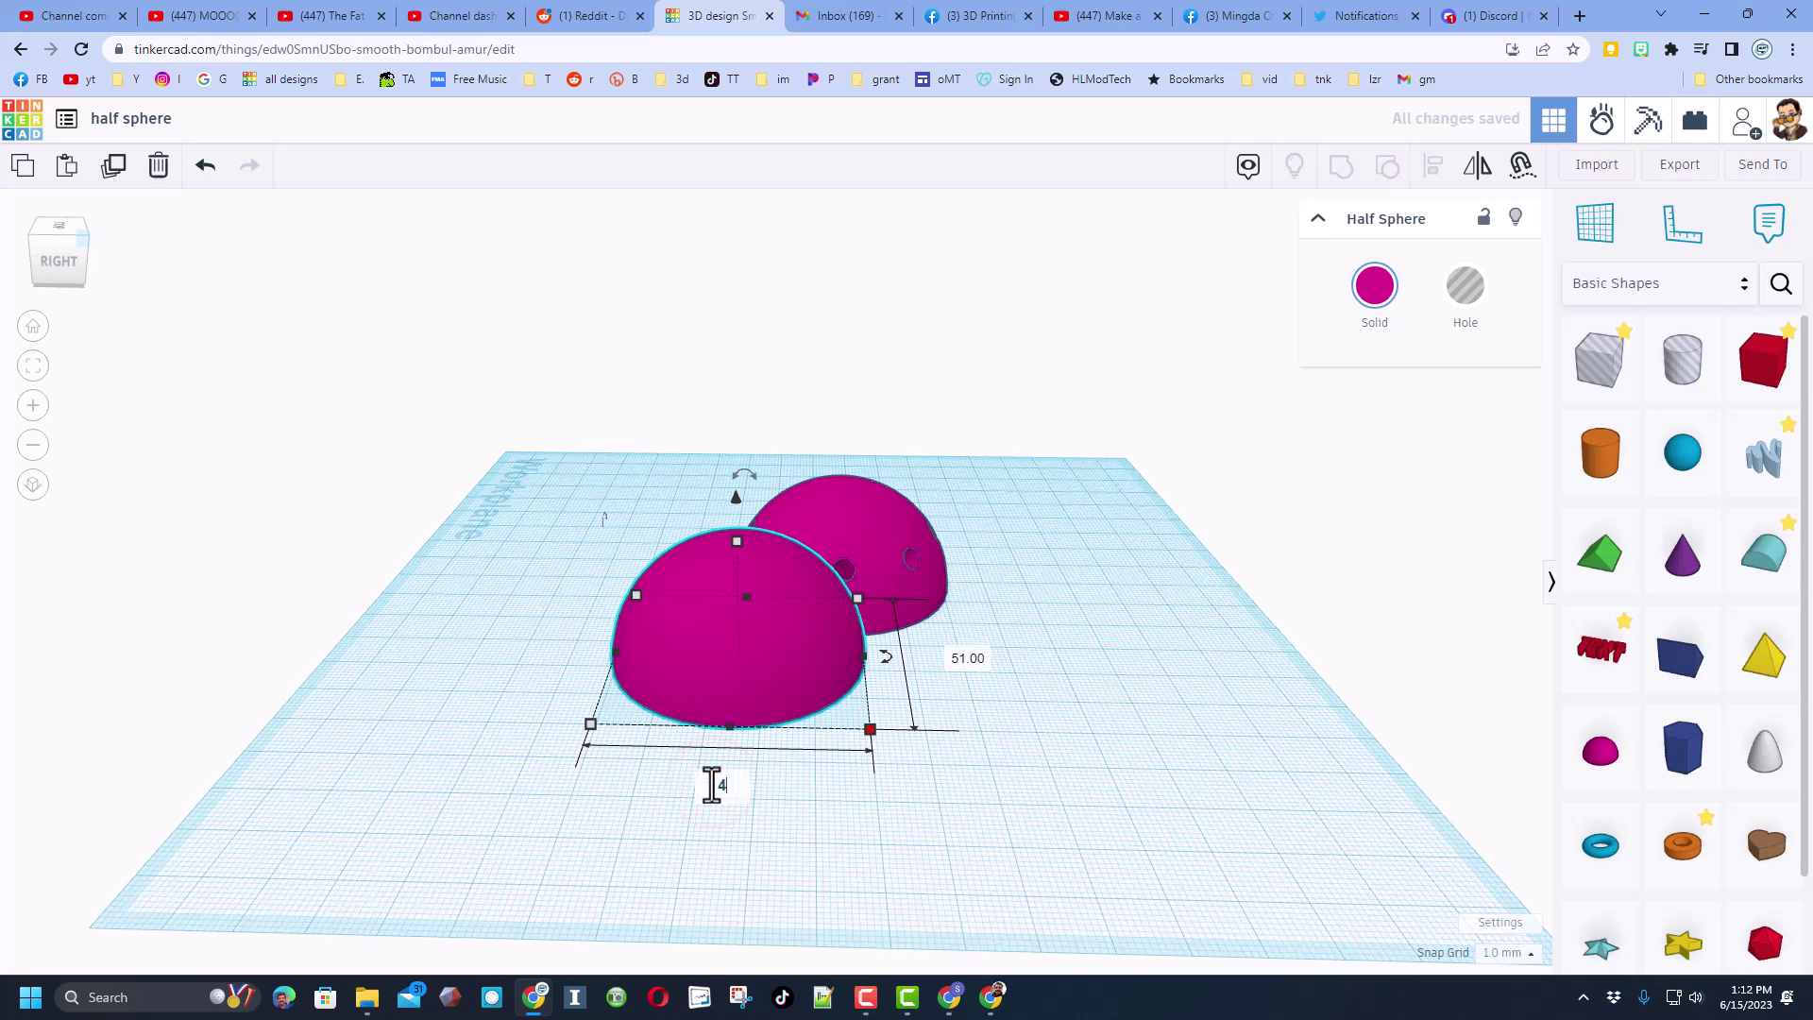
pyautogui.write('8')
pyautogui.press('Return')
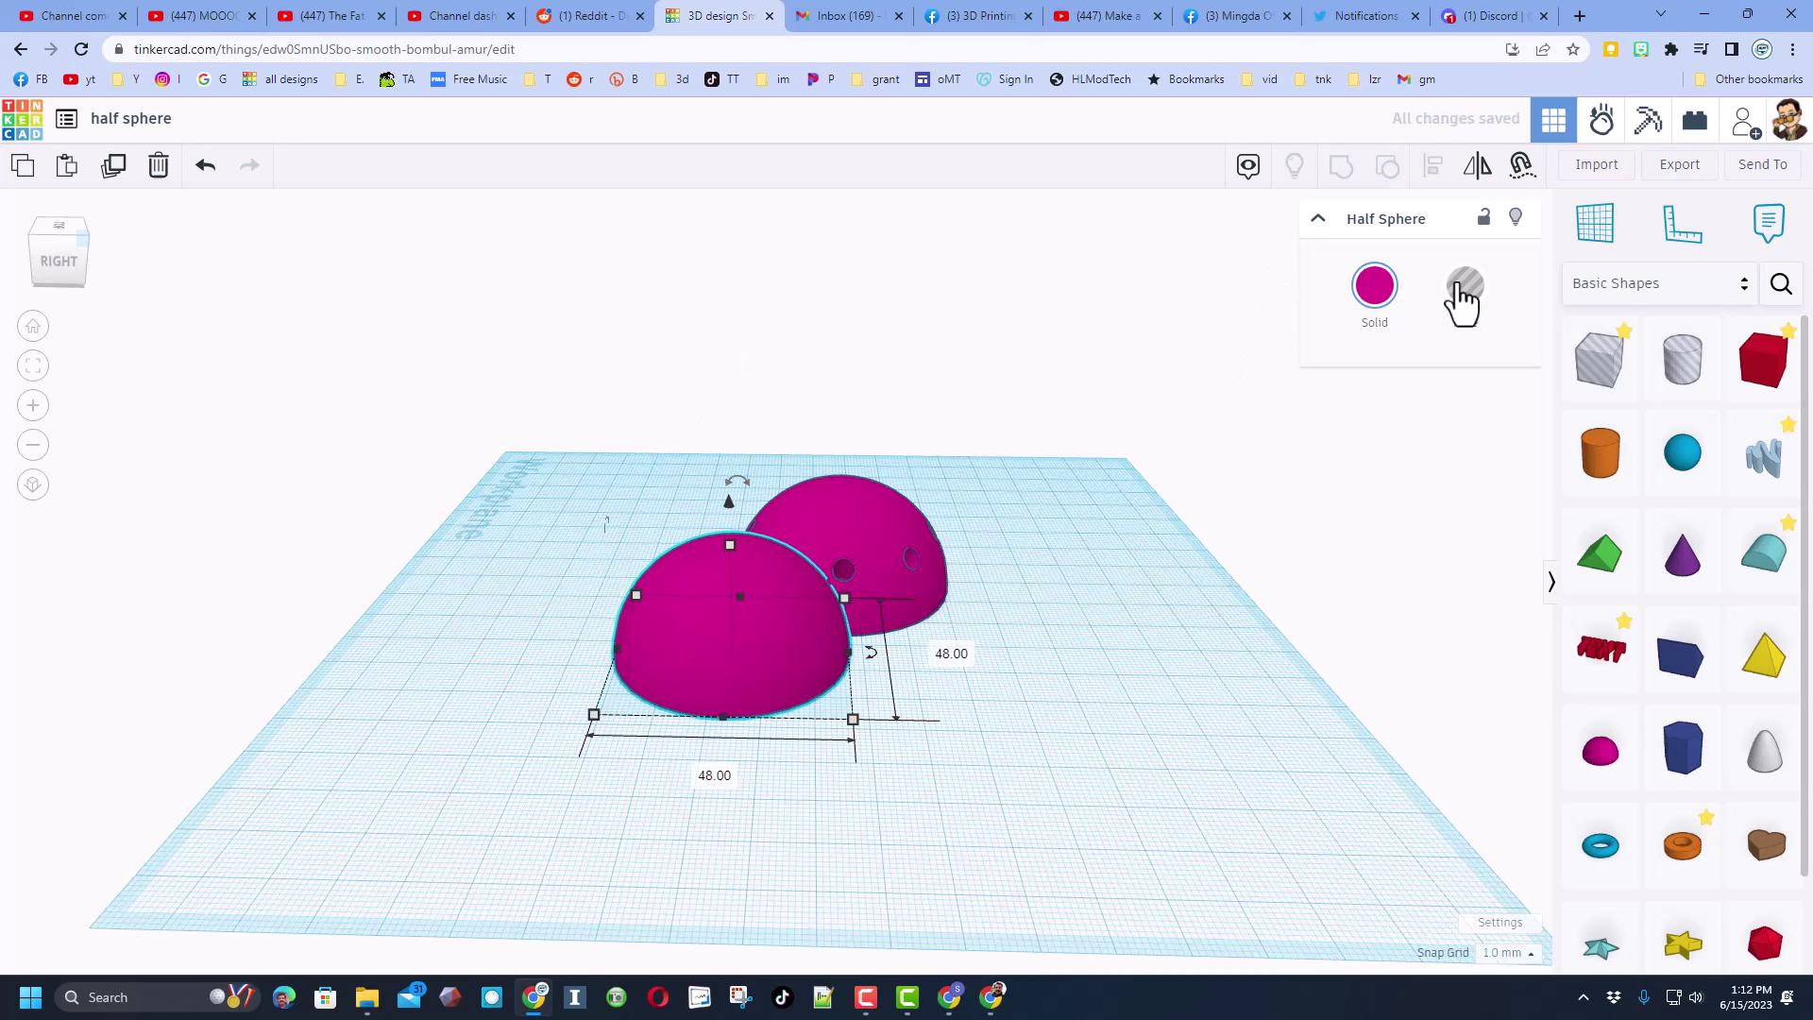
pyautogui.click(1463, 291)
# Center-align the half-sphere hole with the dome in both horizontal directions
pyautogui.moveTo(734, 409); pyautogui.dragTo(825, 648)
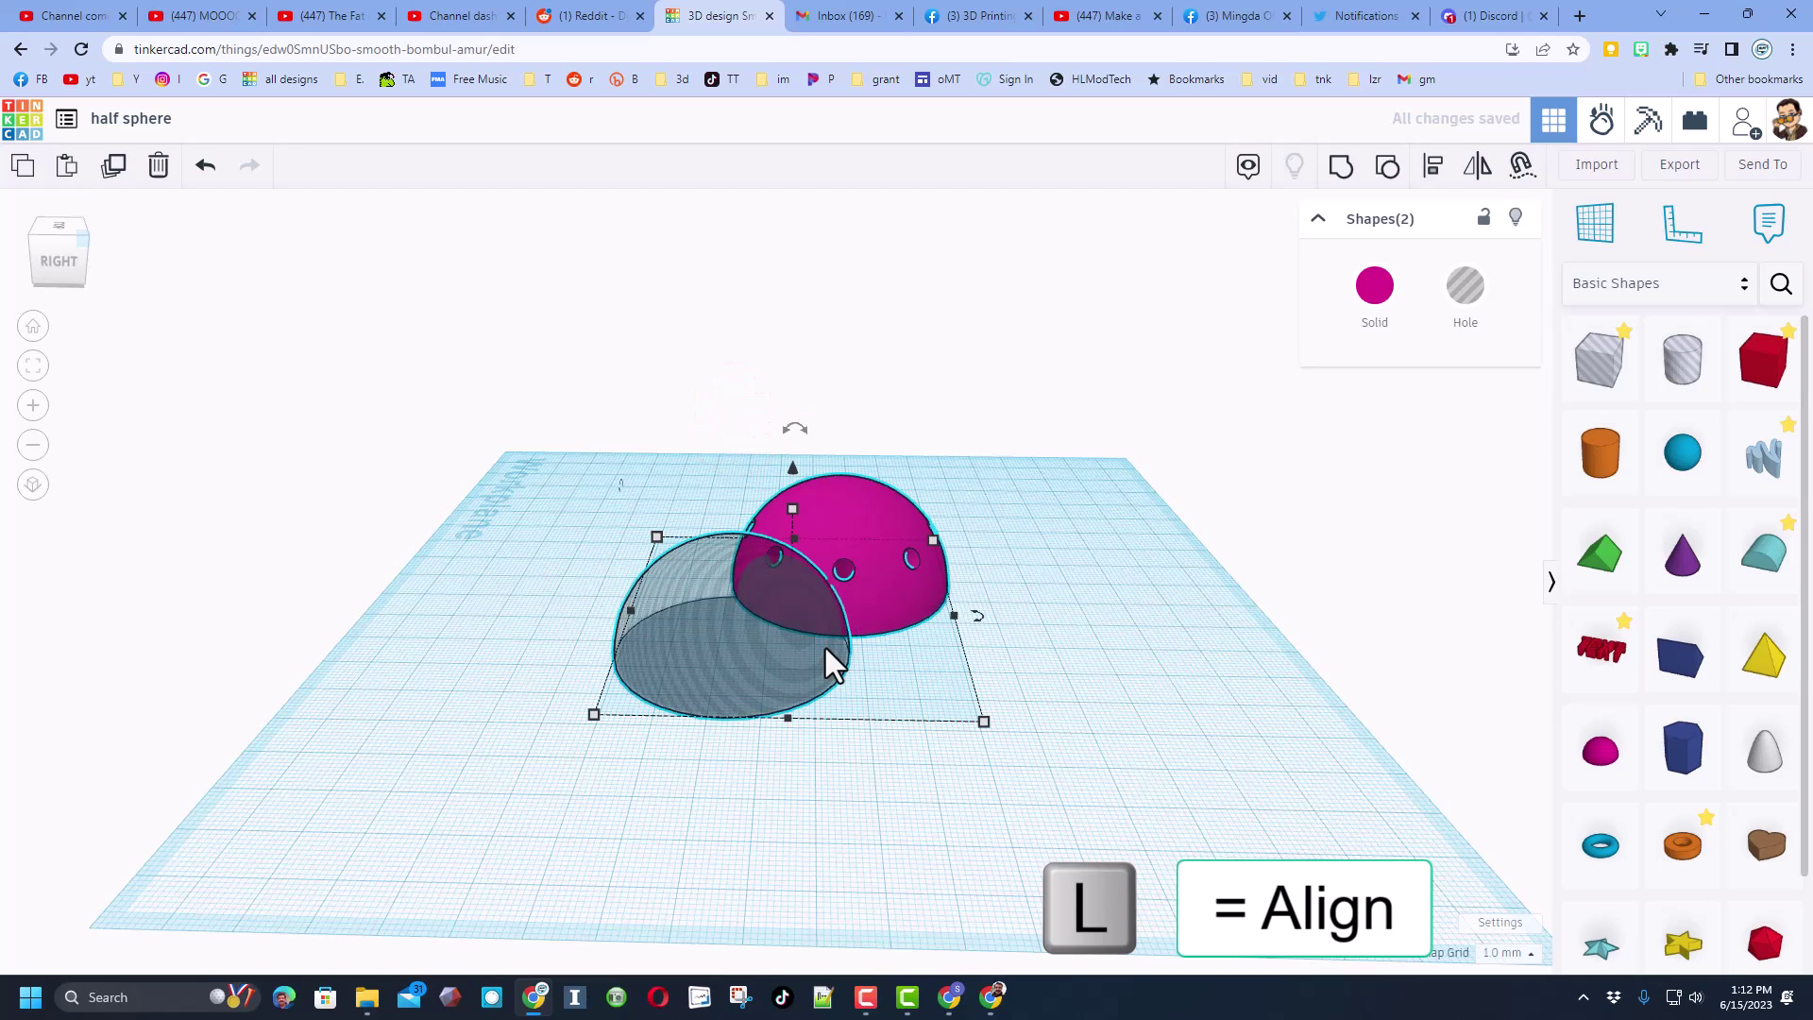
pyautogui.press('l')
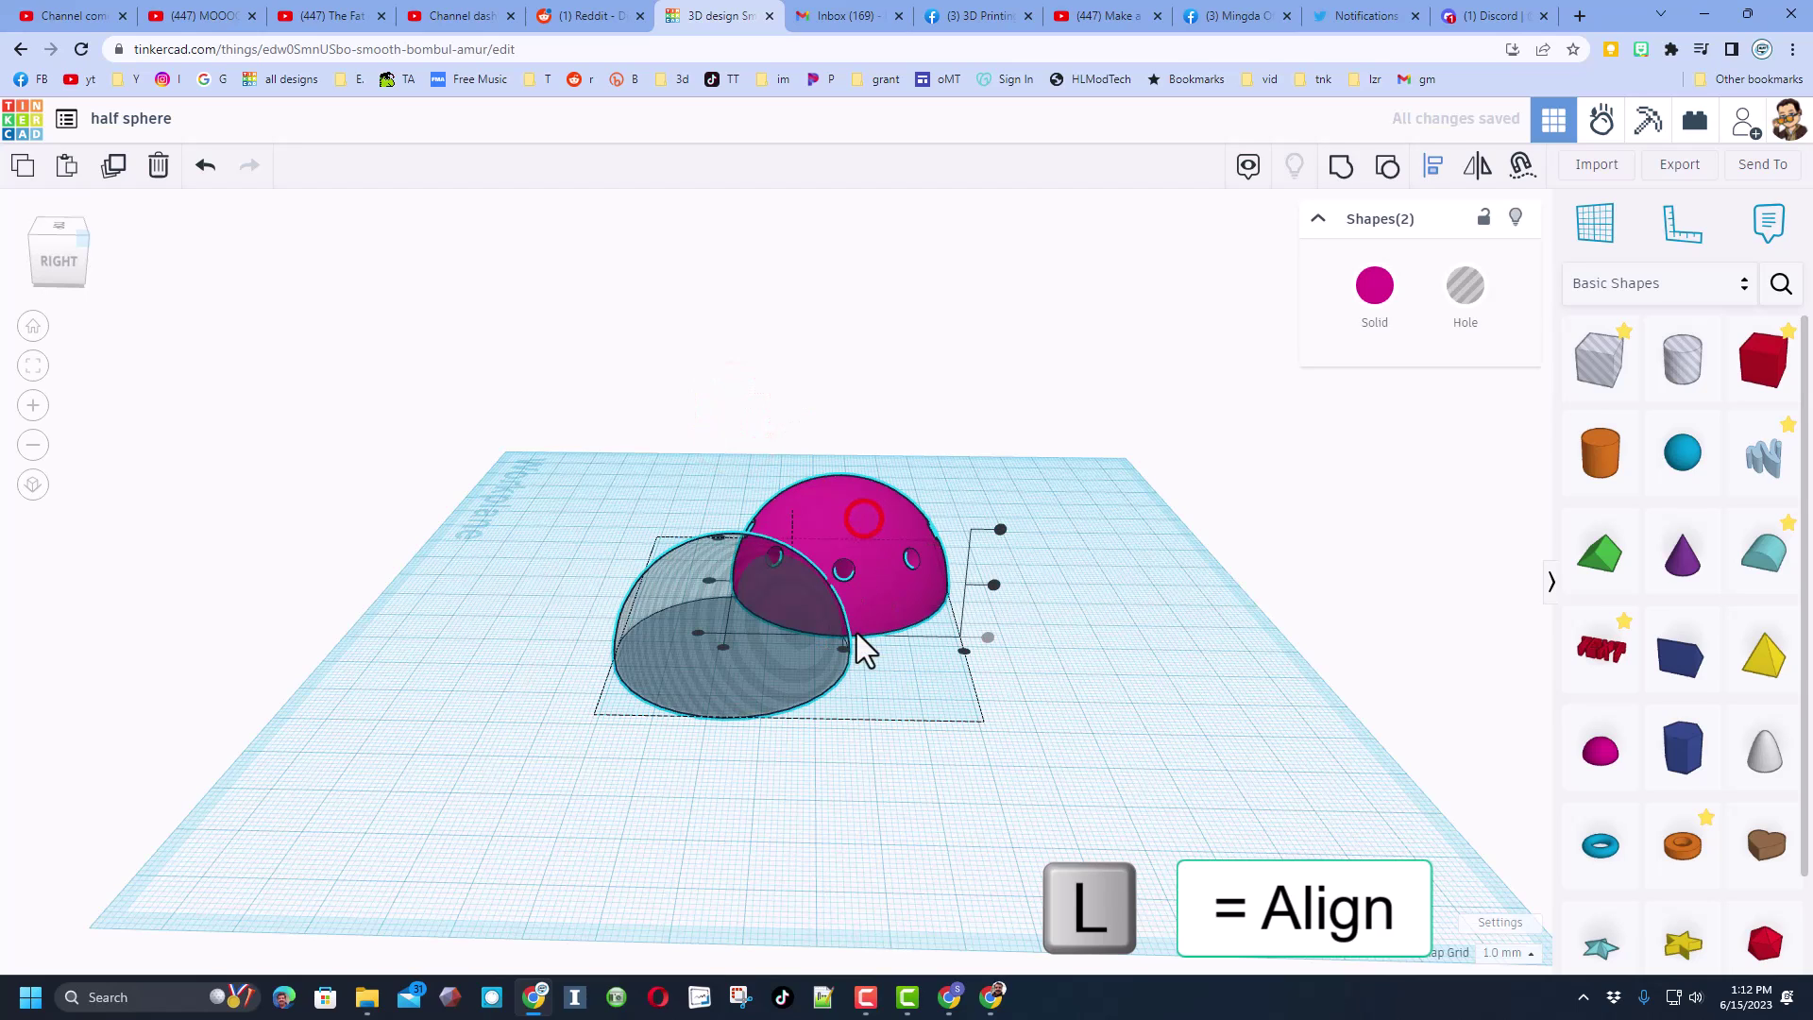
pyautogui.click(38, 230)
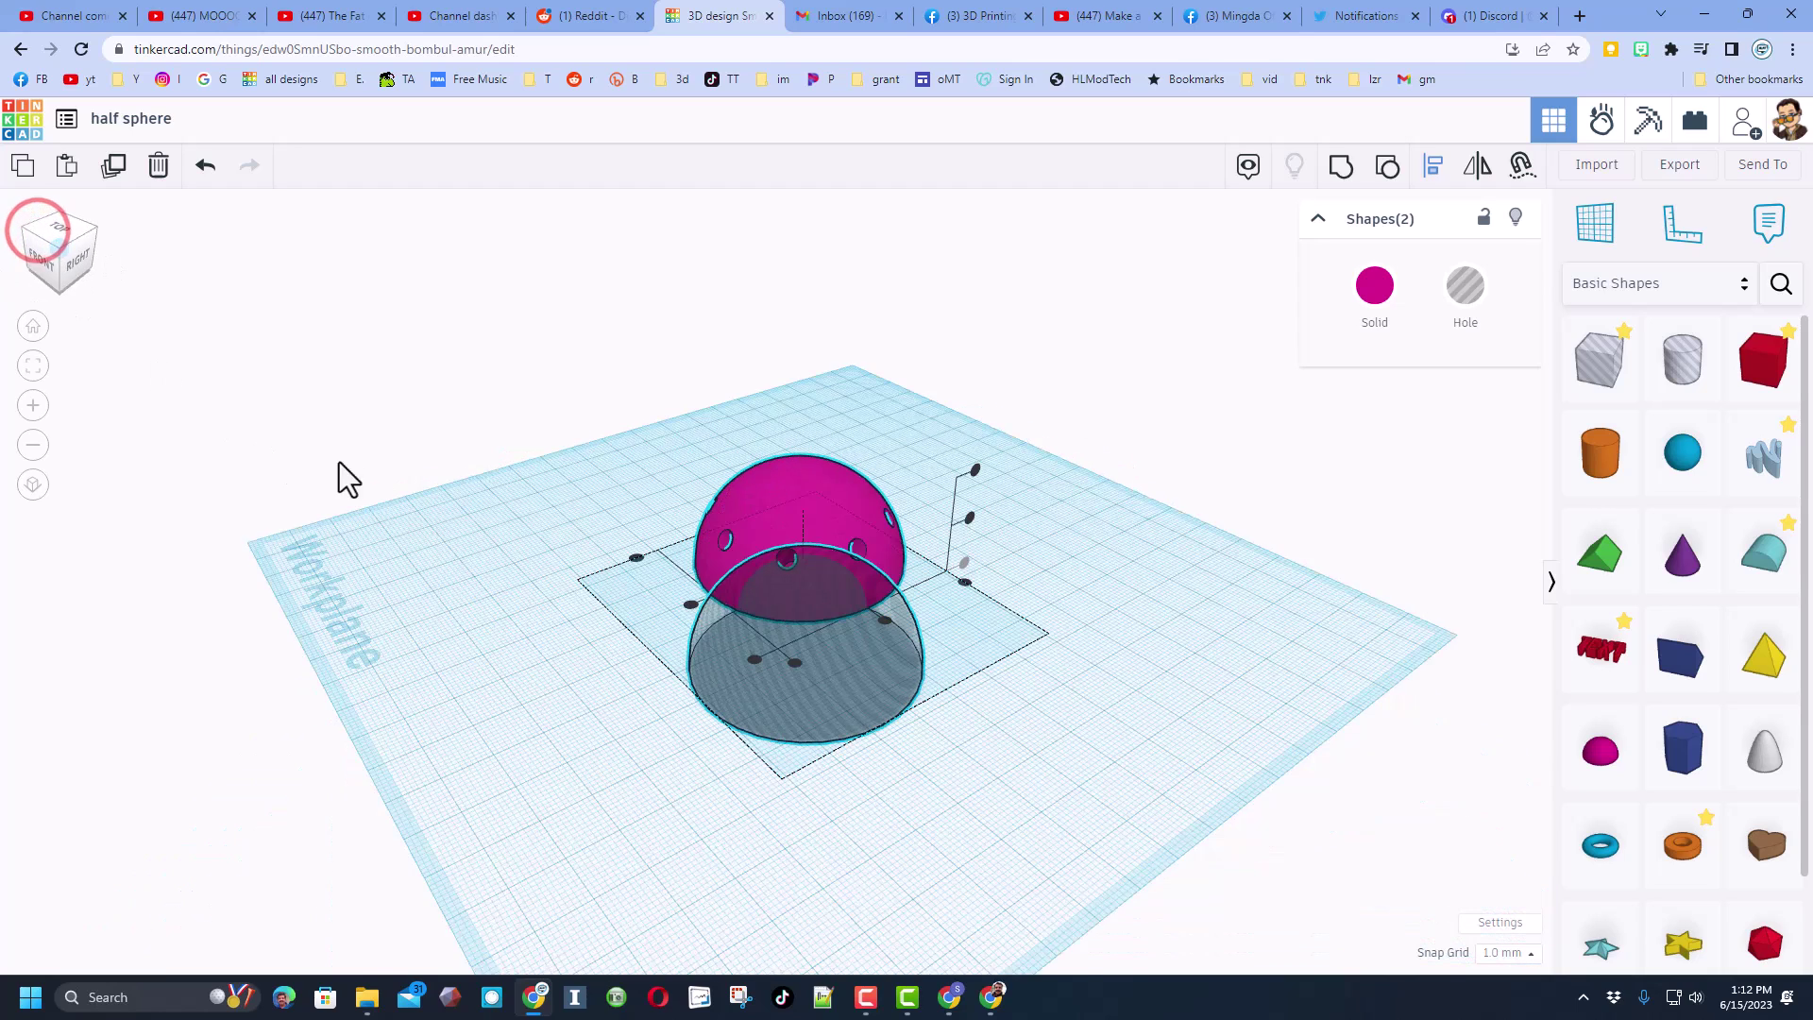
pyautogui.click(686, 612)
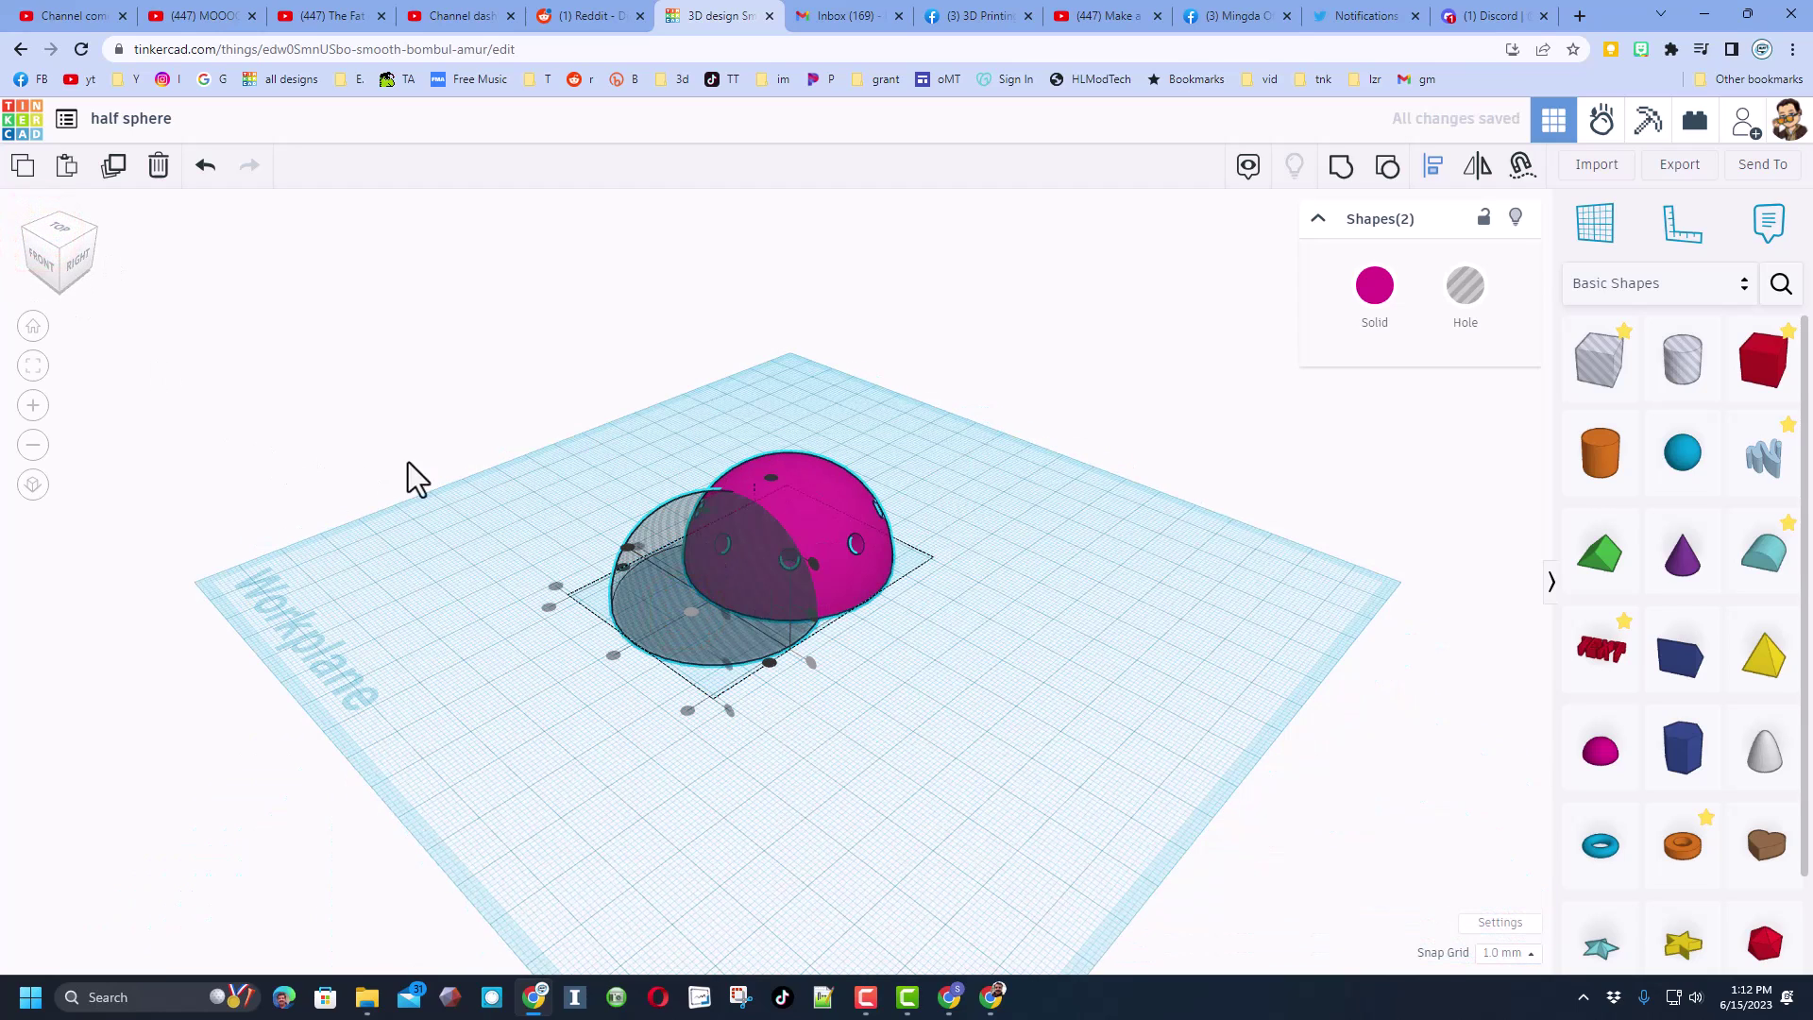
pyautogui.click(28, 230)
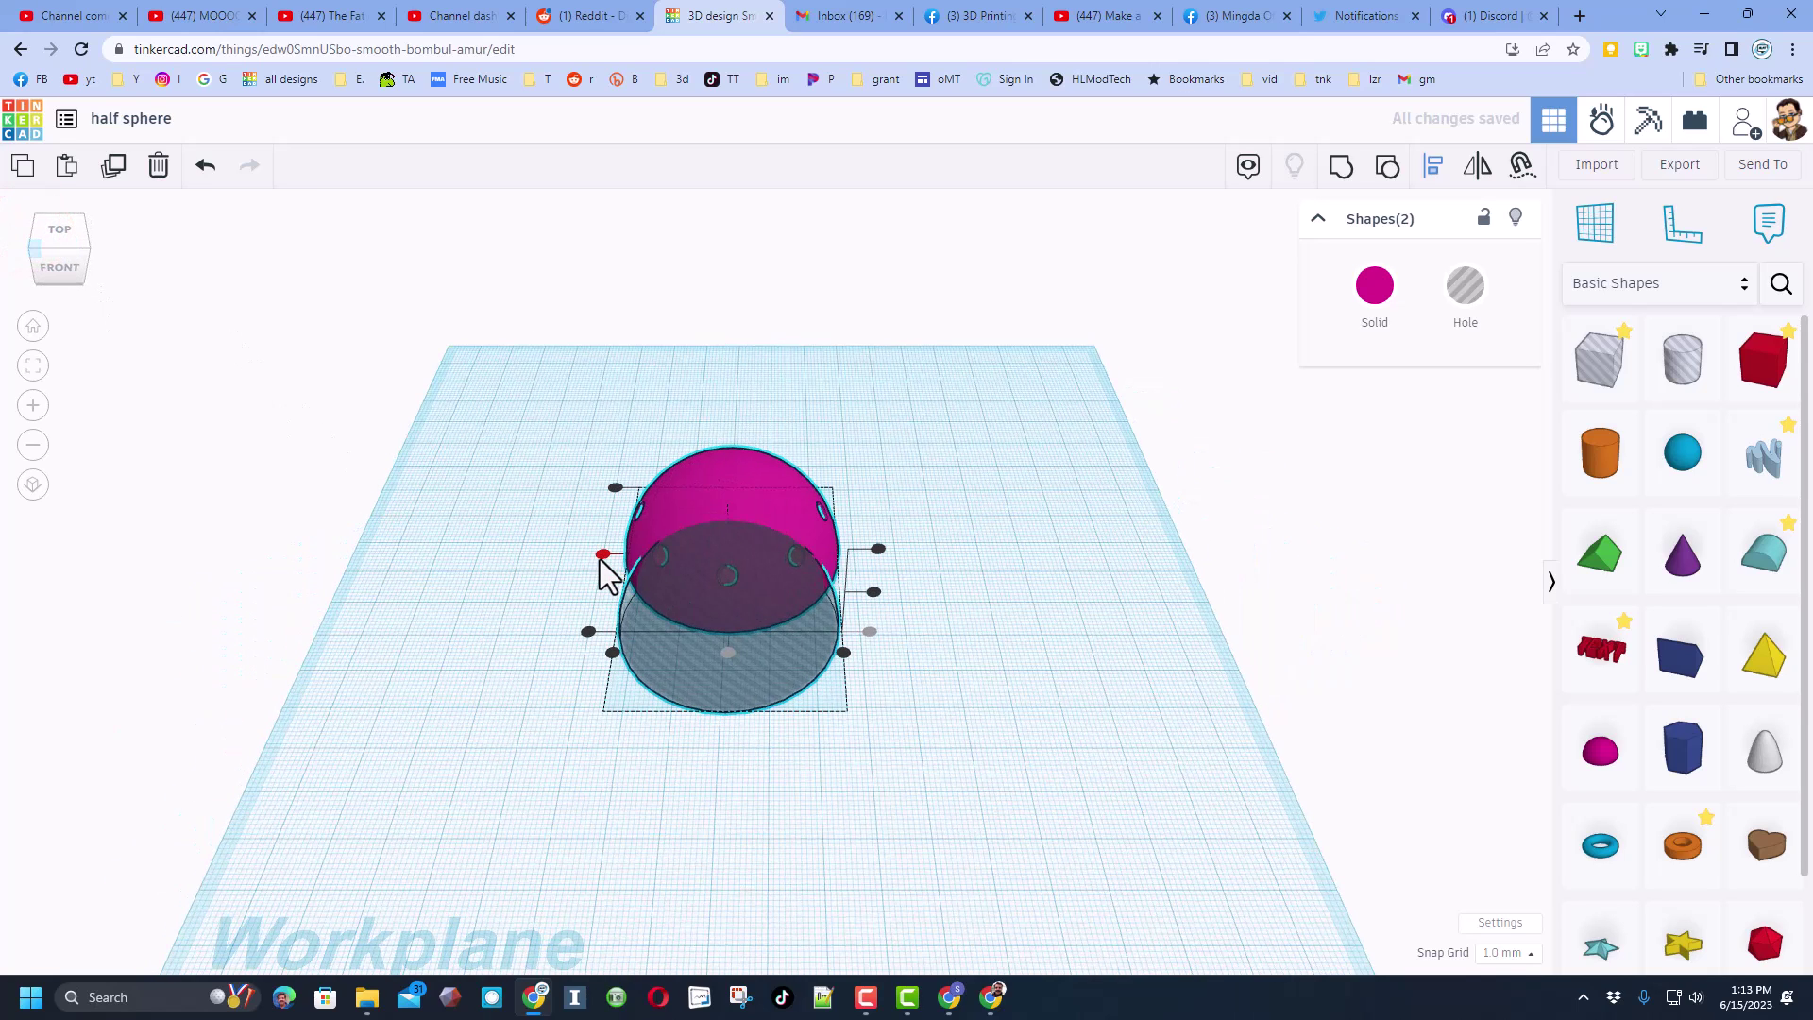
pyautogui.click(603, 555)
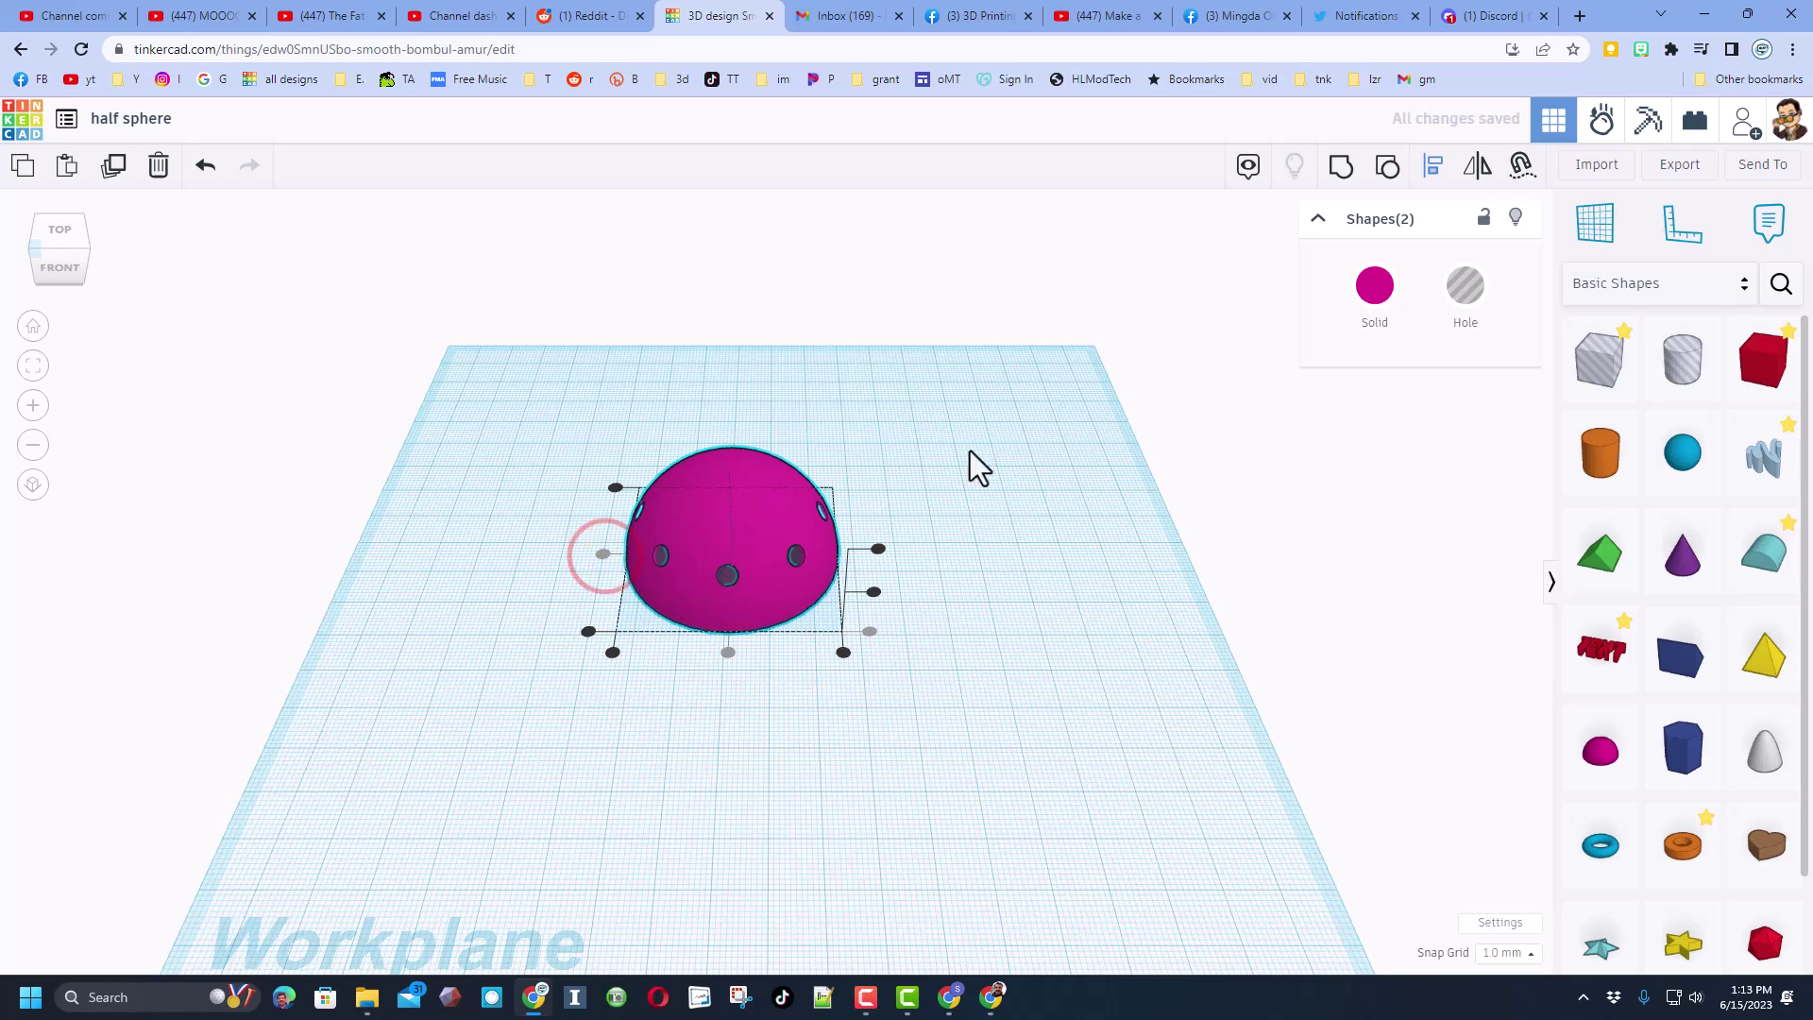
# Group the dome with the half-sphere hole to hollow it out, and inspect the shell from several angles
pyautogui.click(1340, 170)
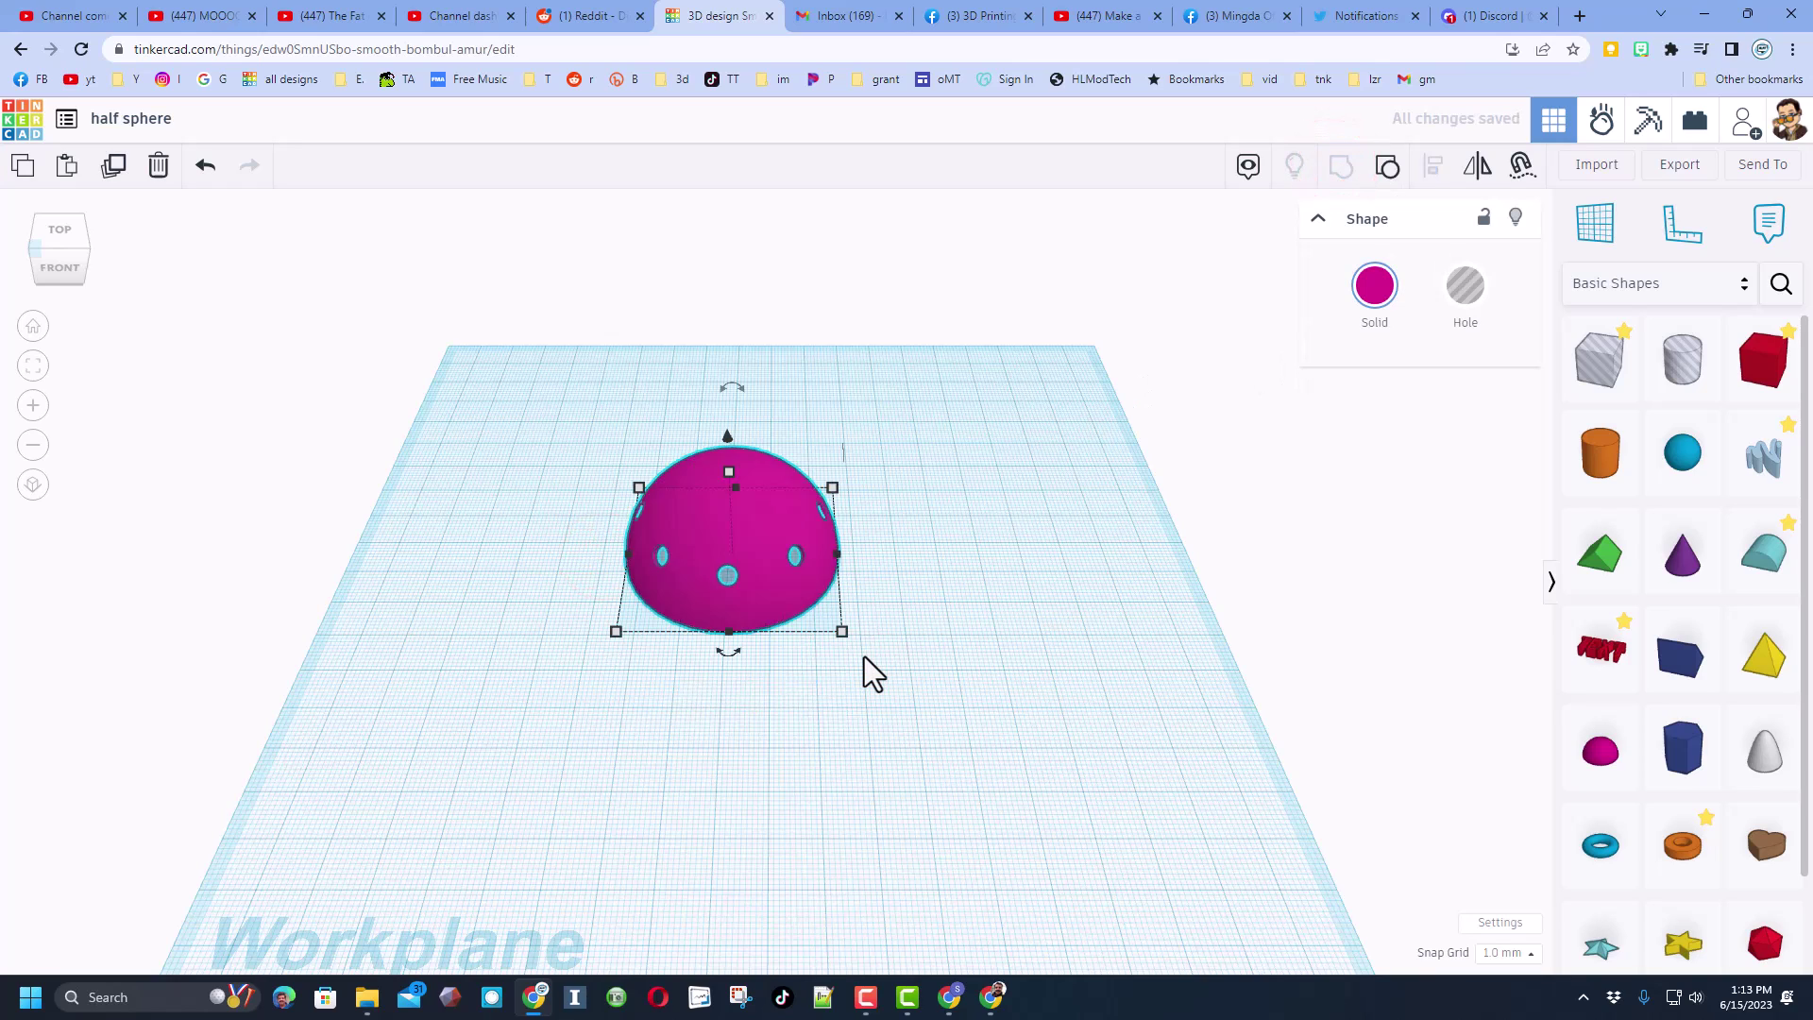
pyautogui.moveTo(939, 688); pyautogui.dragTo(756, 689, button='right')
pyautogui.moveTo(653, 633); pyautogui.dragTo(681, 666, button='right')
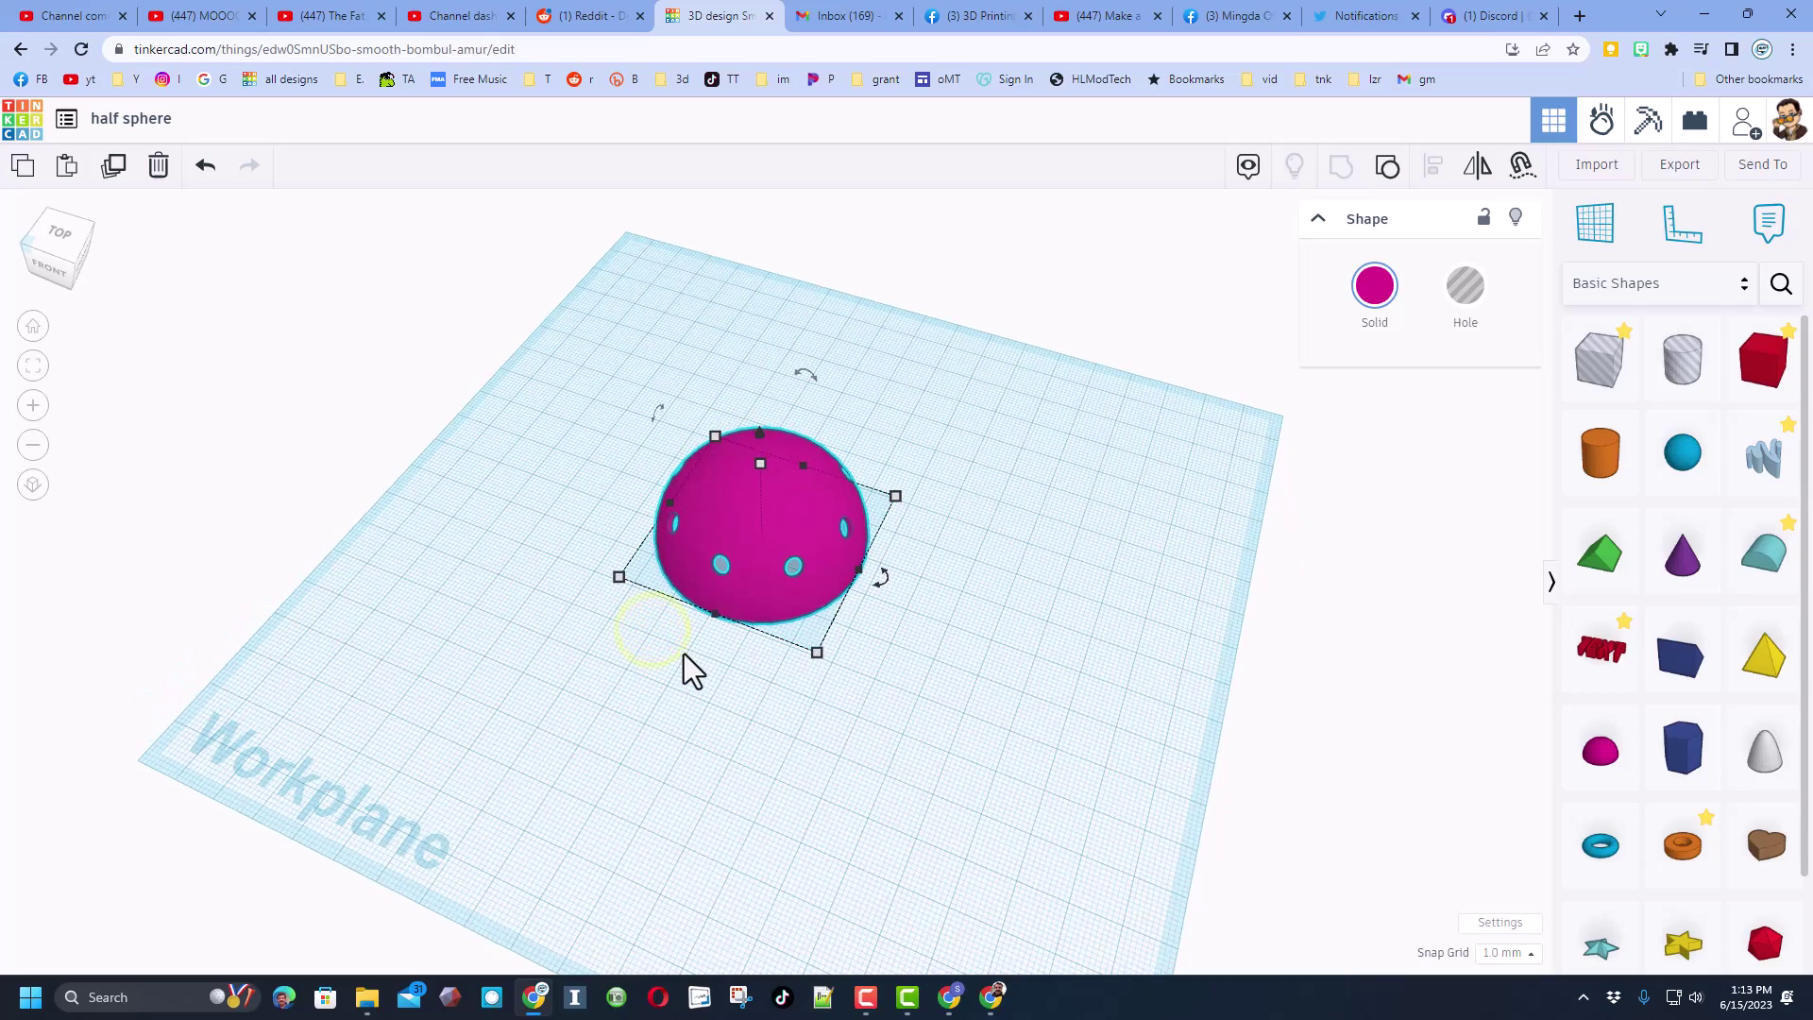
pyautogui.moveTo(870, 635); pyautogui.dragTo(890, 660, button='right')
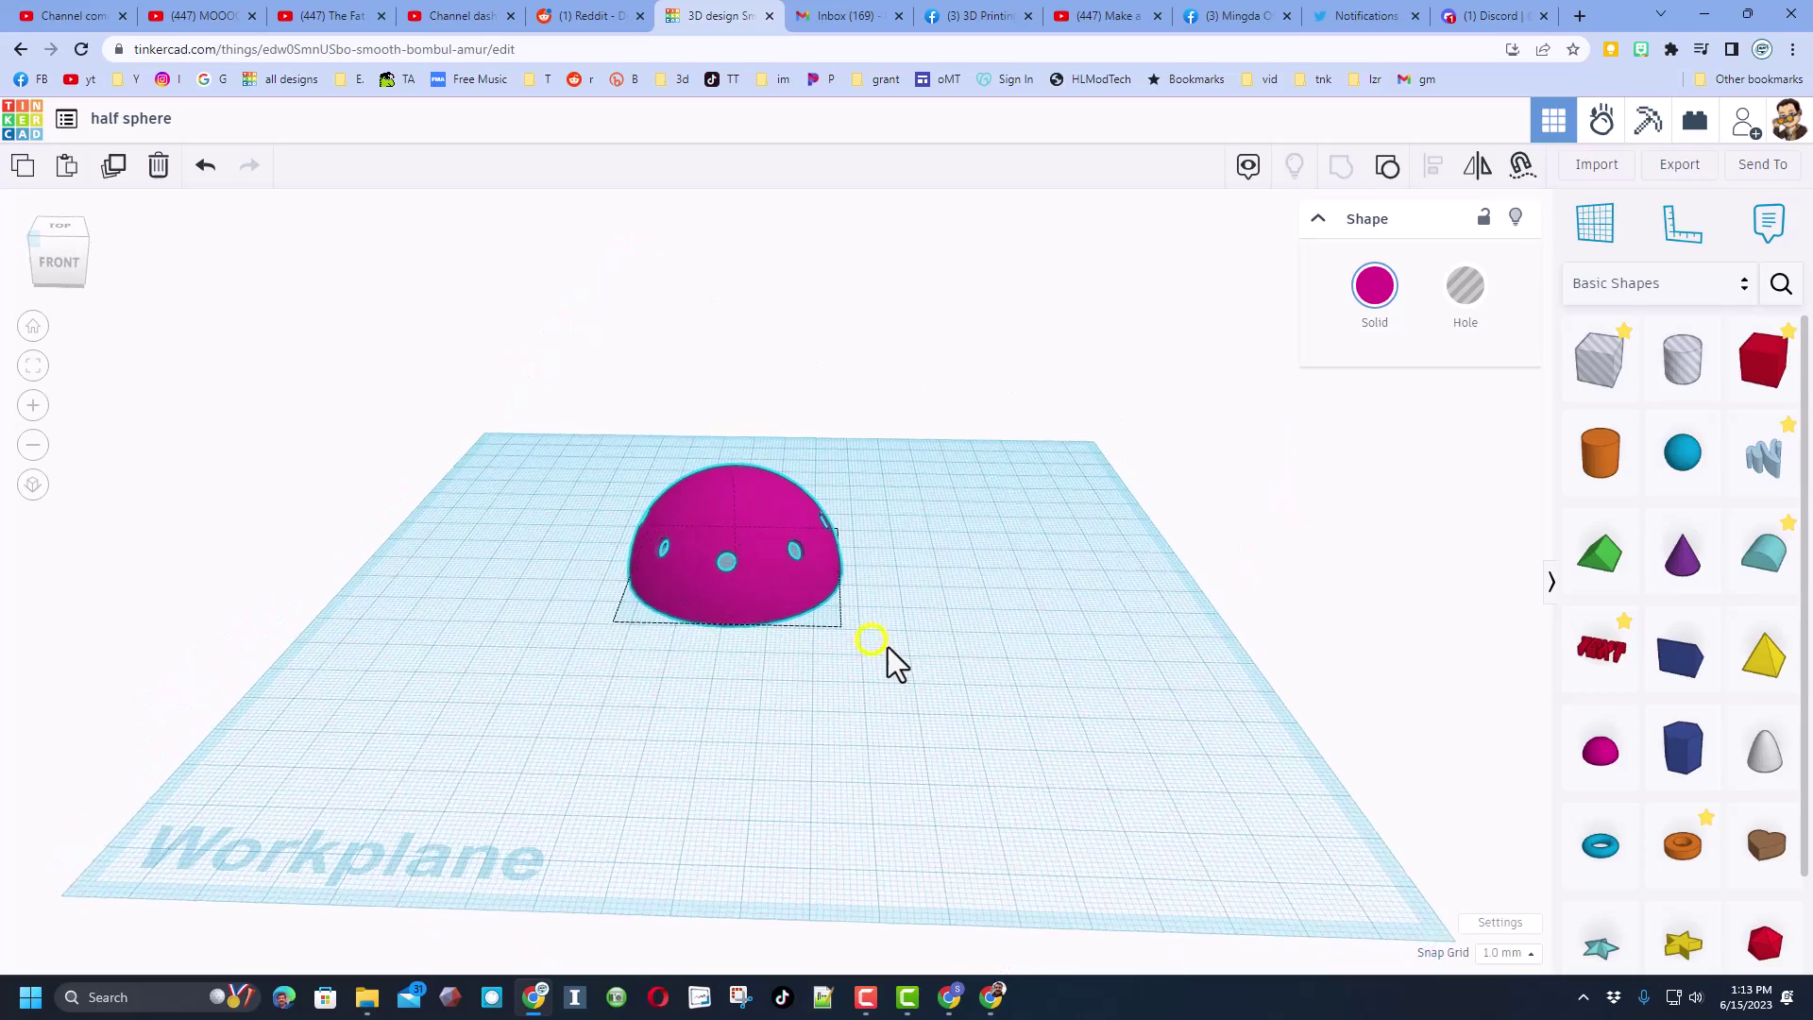
# Hide the workspace grid and set the background color to light blue in the workspace settings
pyautogui.click(1501, 923)
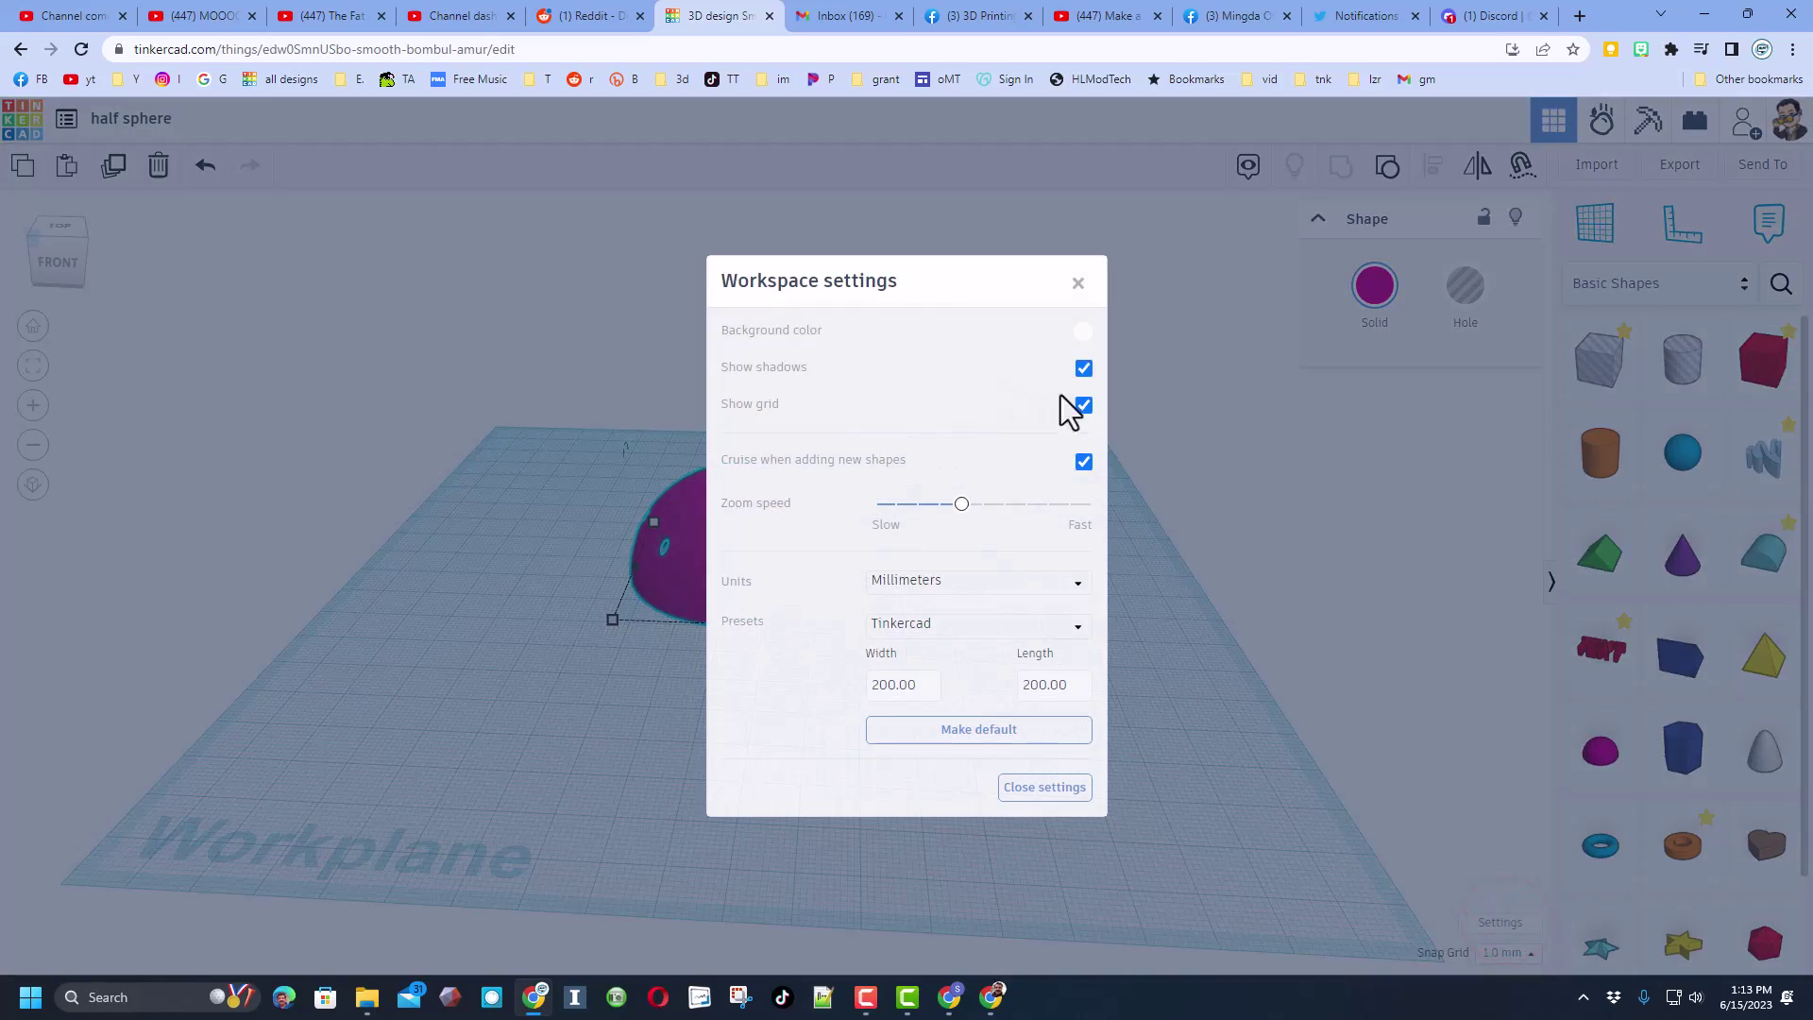
pyautogui.click(1082, 332)
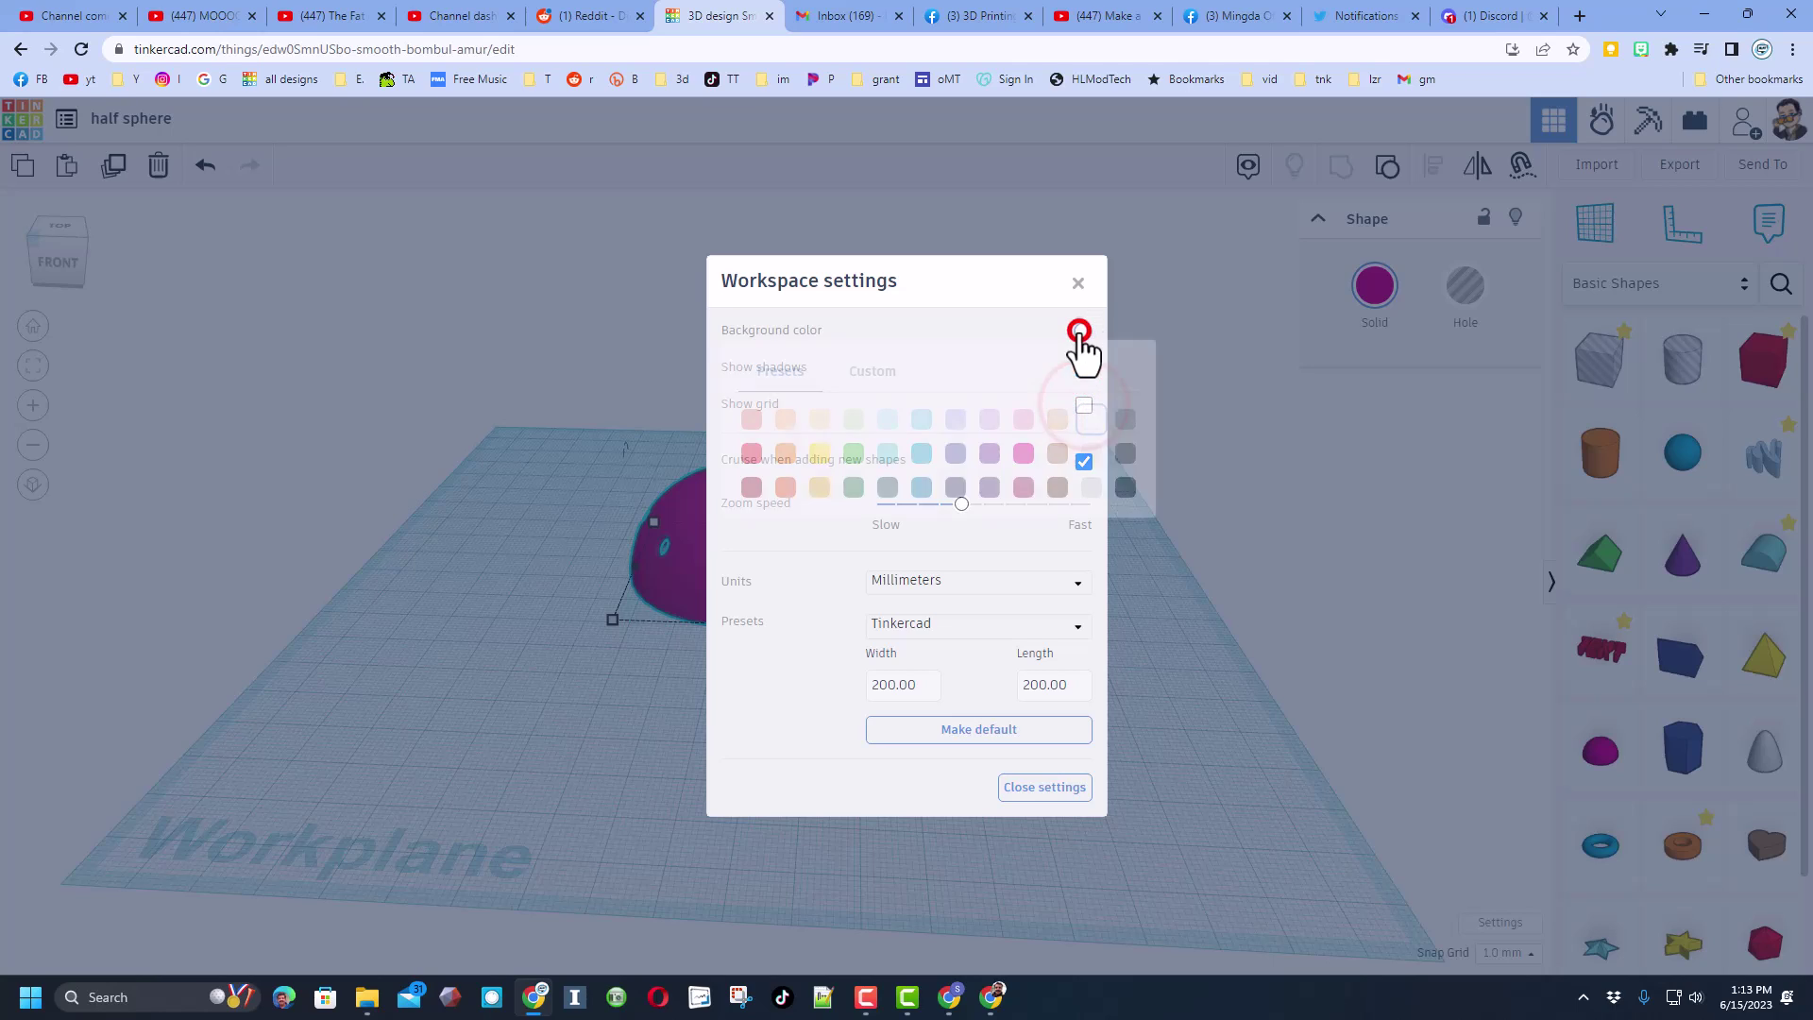
pyautogui.click(921, 420)
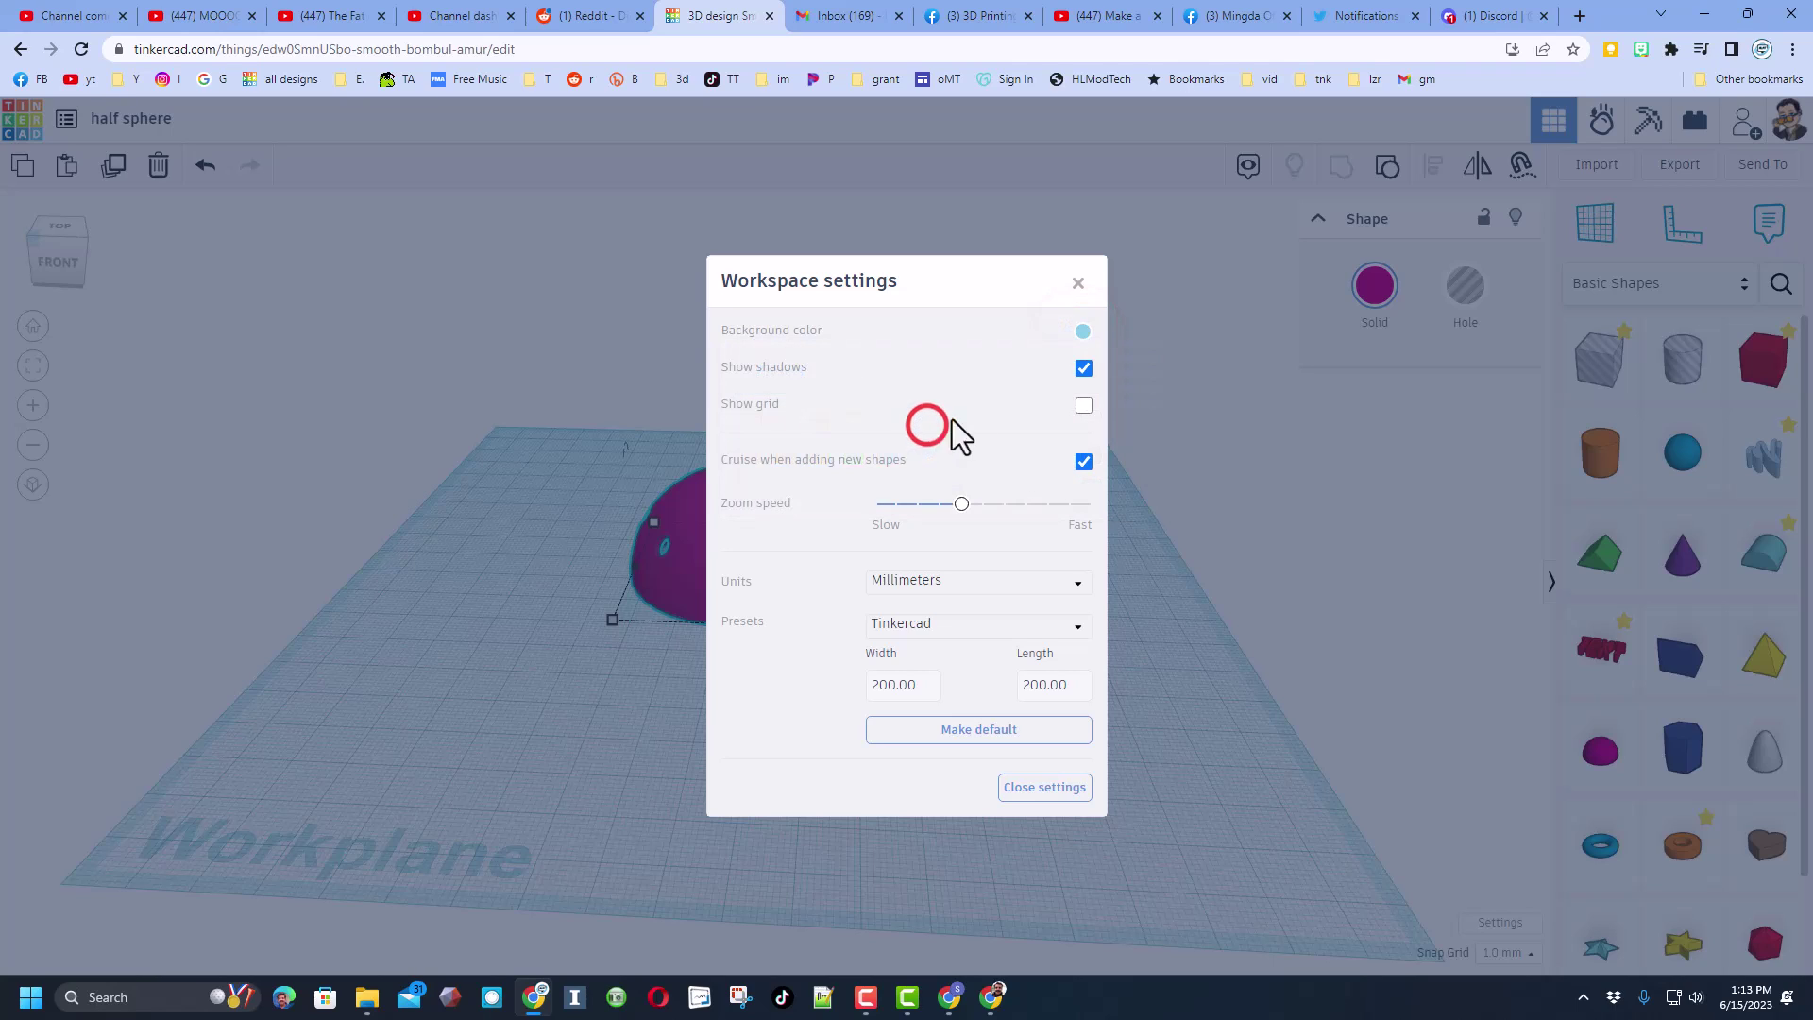
pyautogui.click(1163, 531)
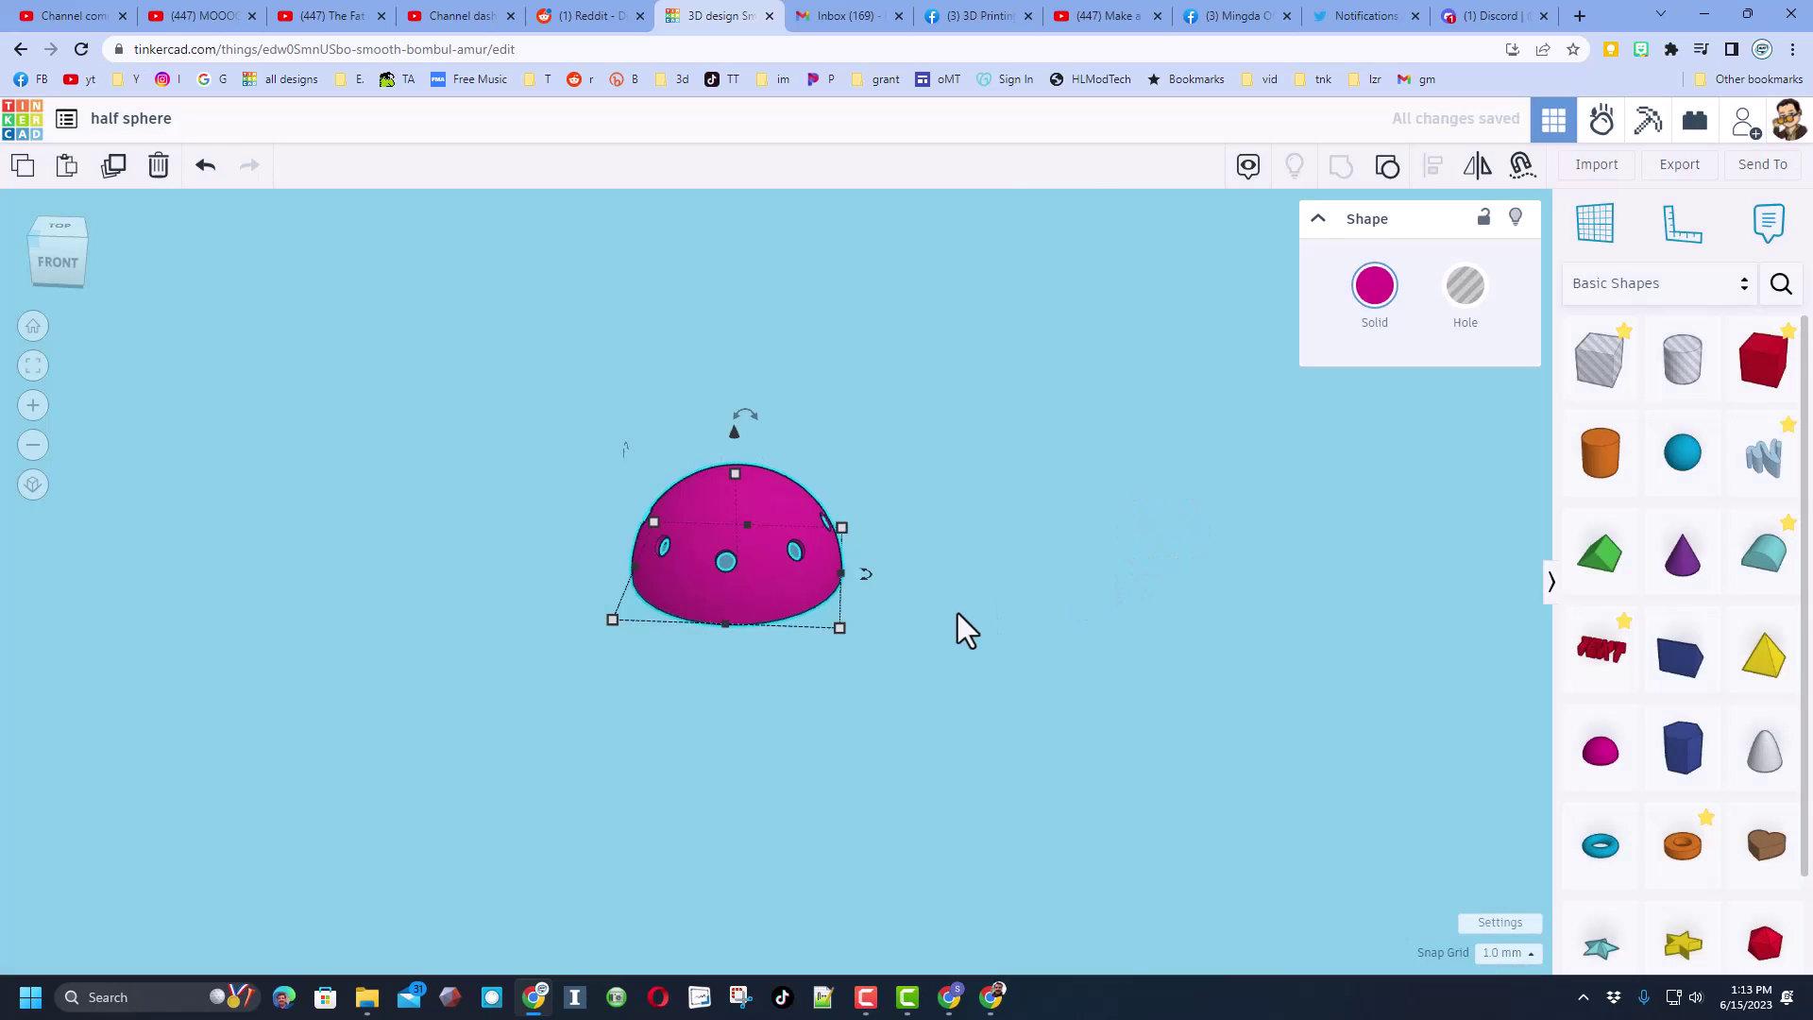
pyautogui.click(959, 618)
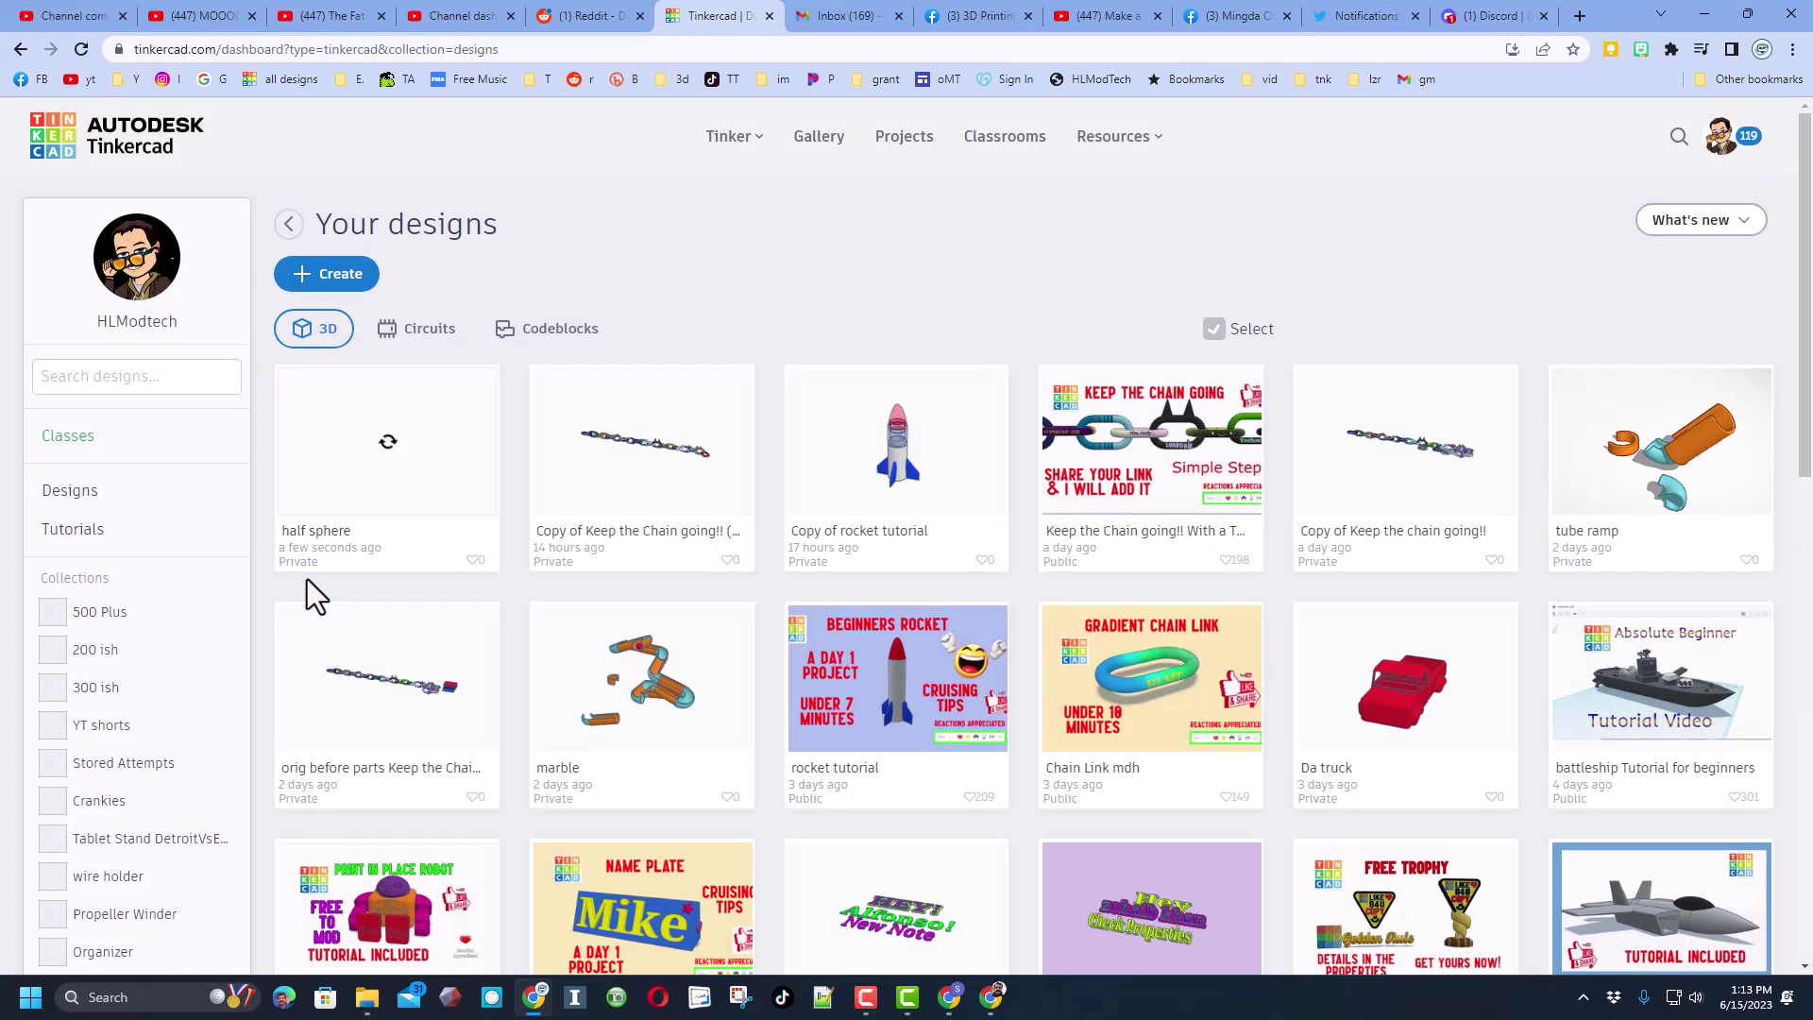
# Open the design properties of the half sphere design from the designs dashboard
pyautogui.click(478, 374)
pyautogui.click(392, 397)
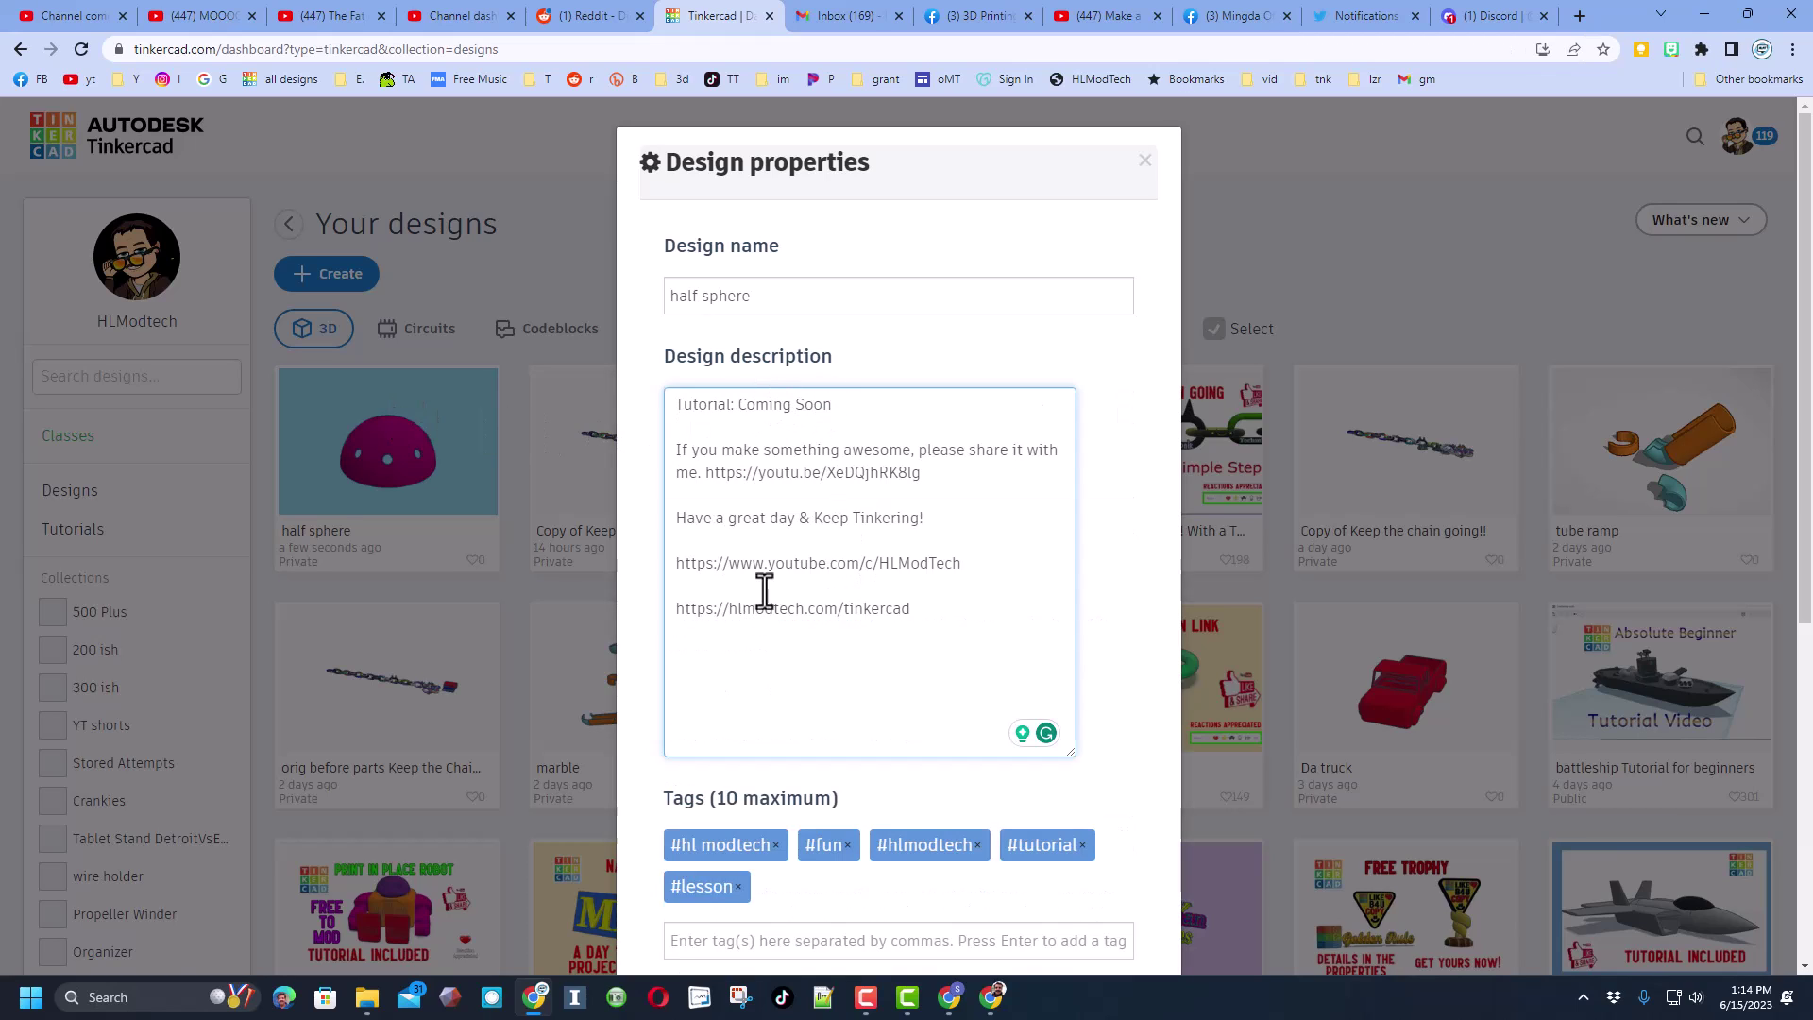
pyautogui.scroll(-2, 877, 713)
# Add the tag hlmt23 to the design and remove it again
pyautogui.click(813, 748)
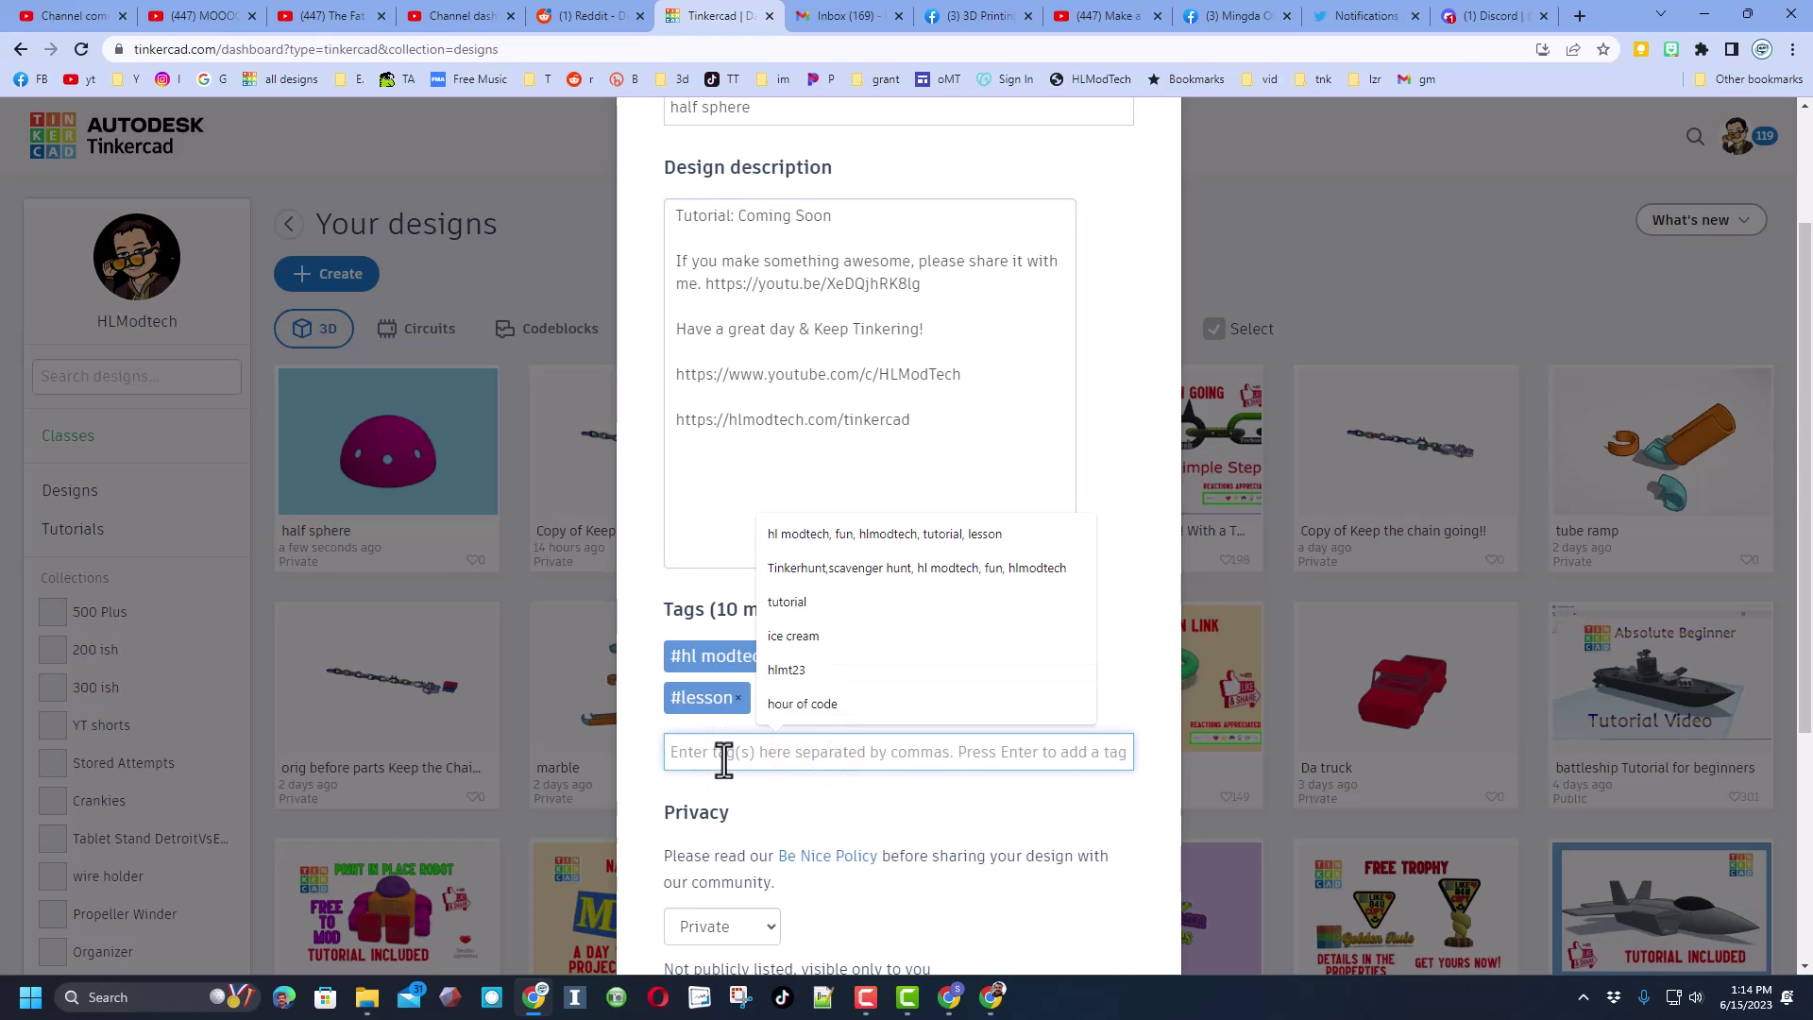
pyautogui.write('hlmt23')
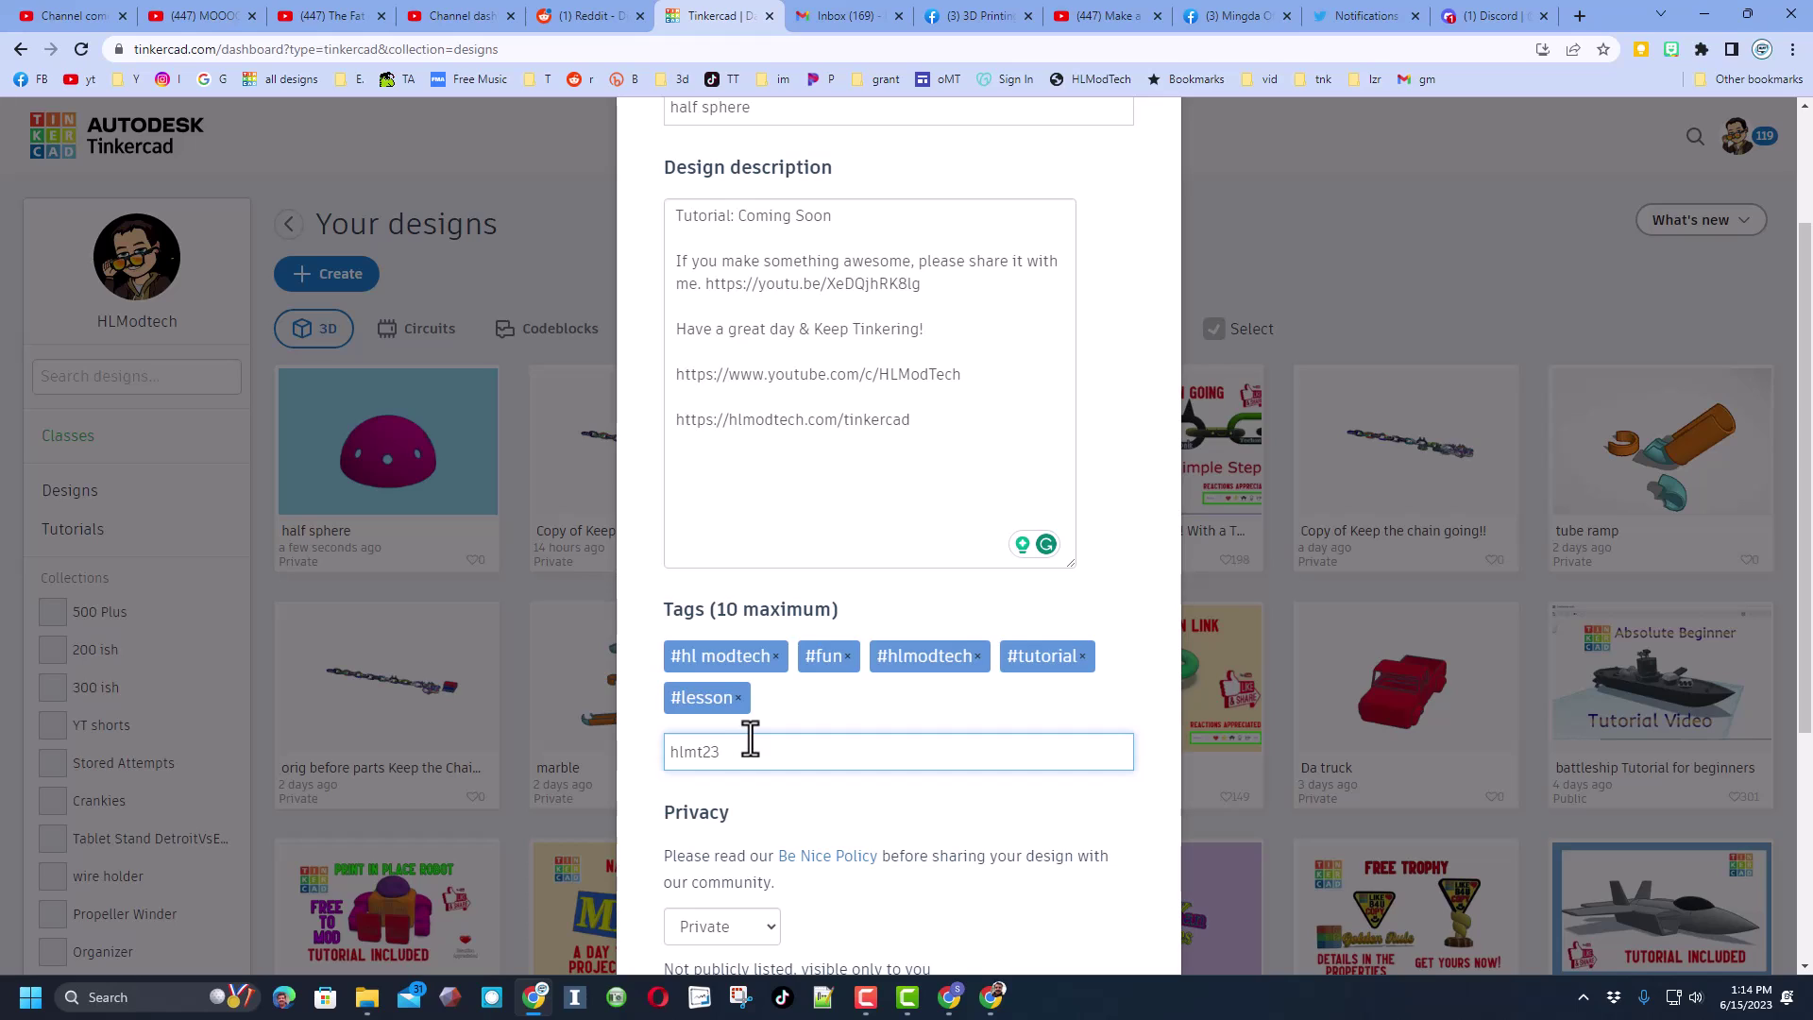
pyautogui.press('Return')
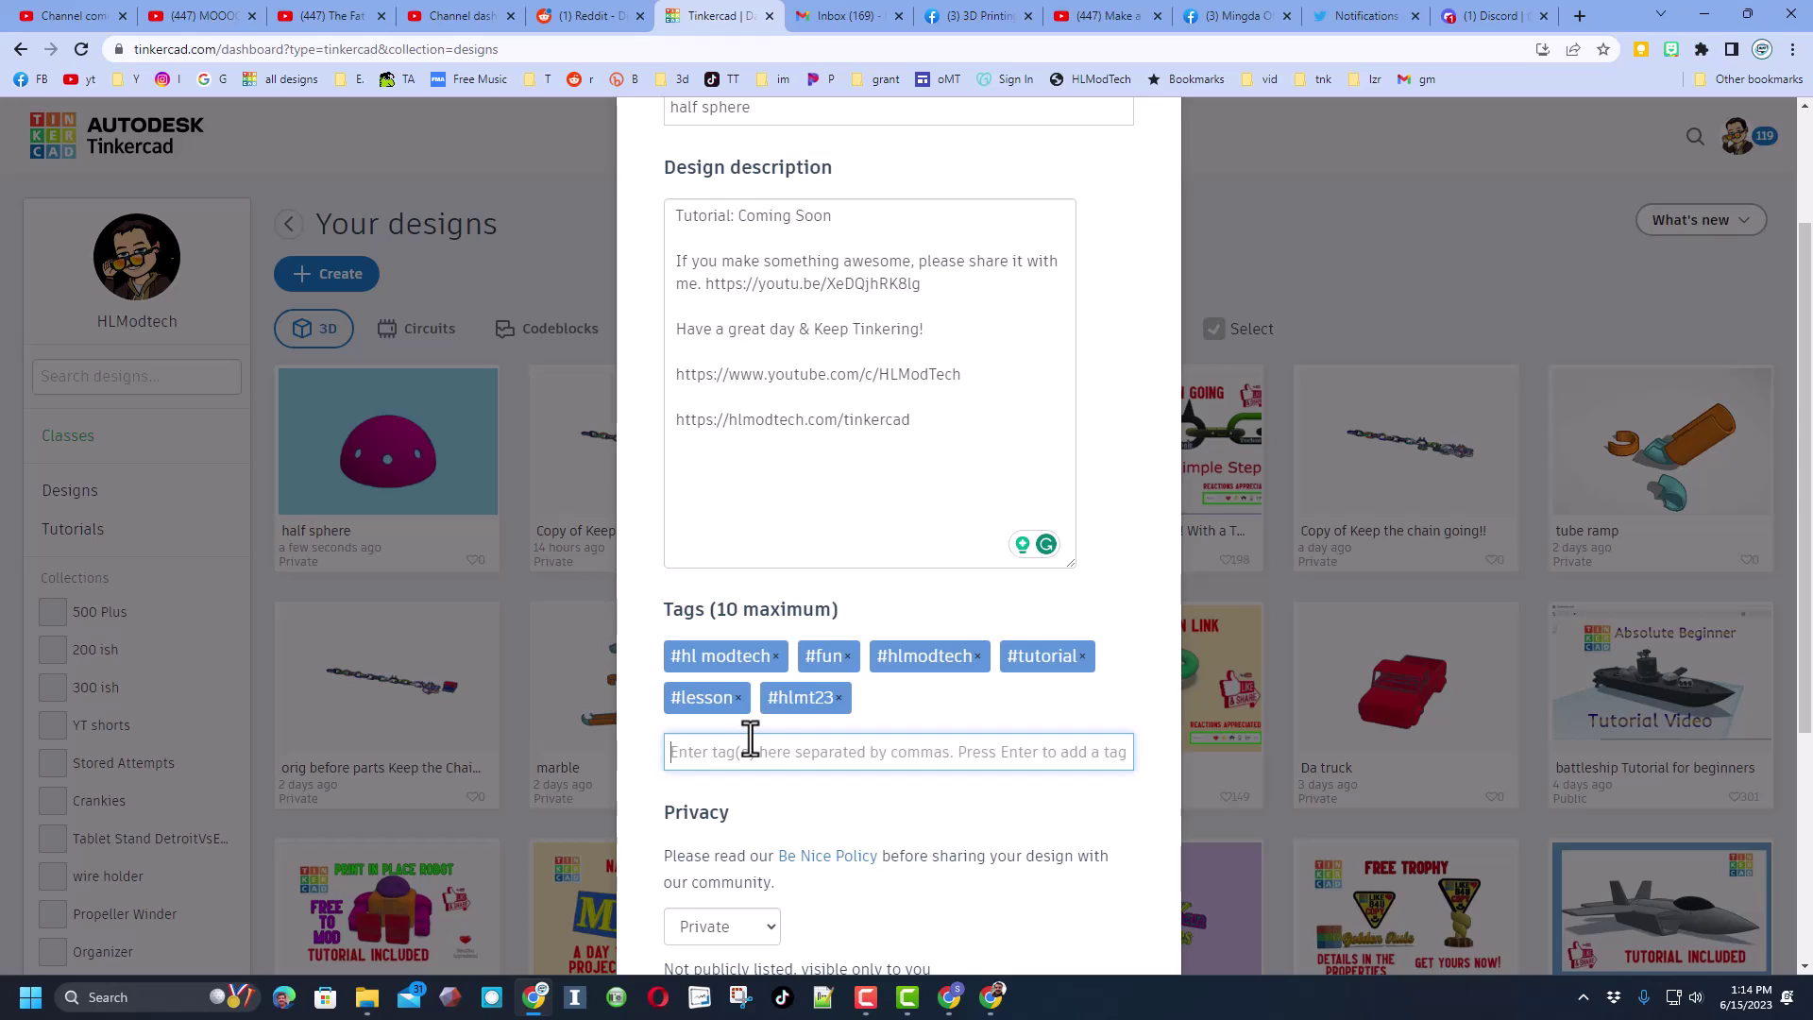
pyautogui.click(838, 698)
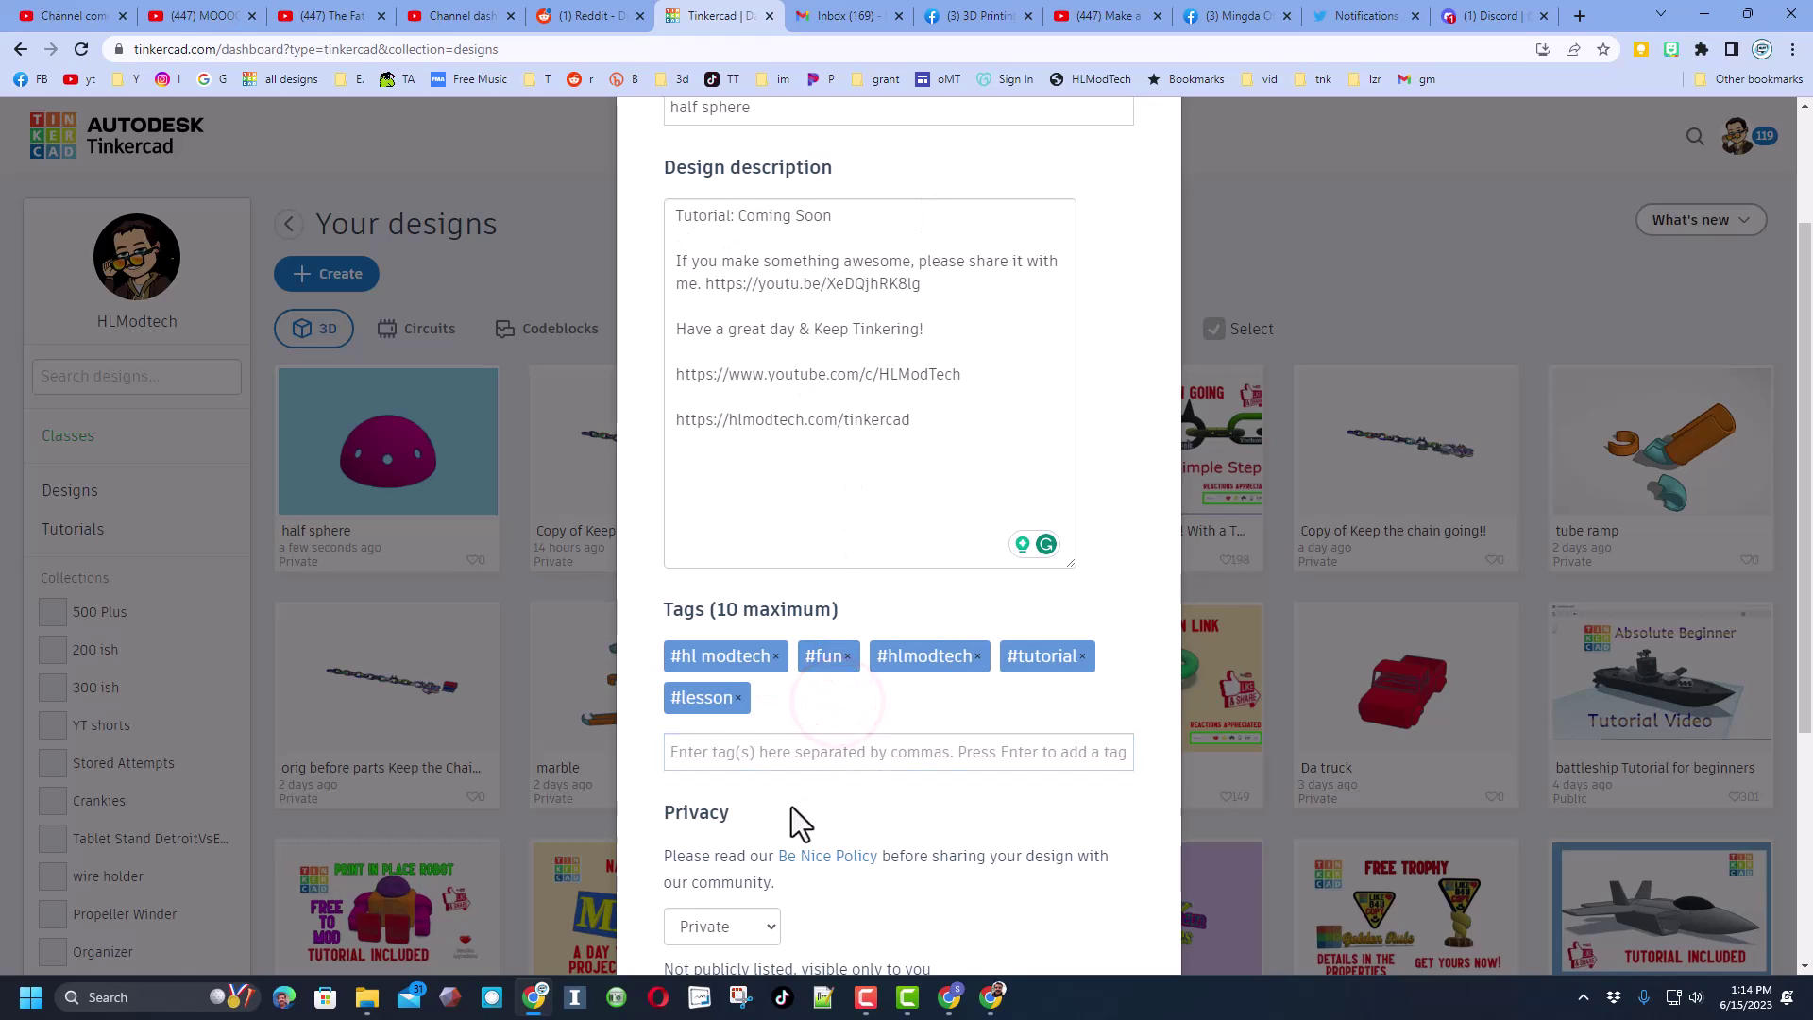
# Set the design's privacy to Public and its license to Attribution-NoDerivs 3.0 (CC-BY-ND 3.0)
pyautogui.scroll(-2, 800, 826)
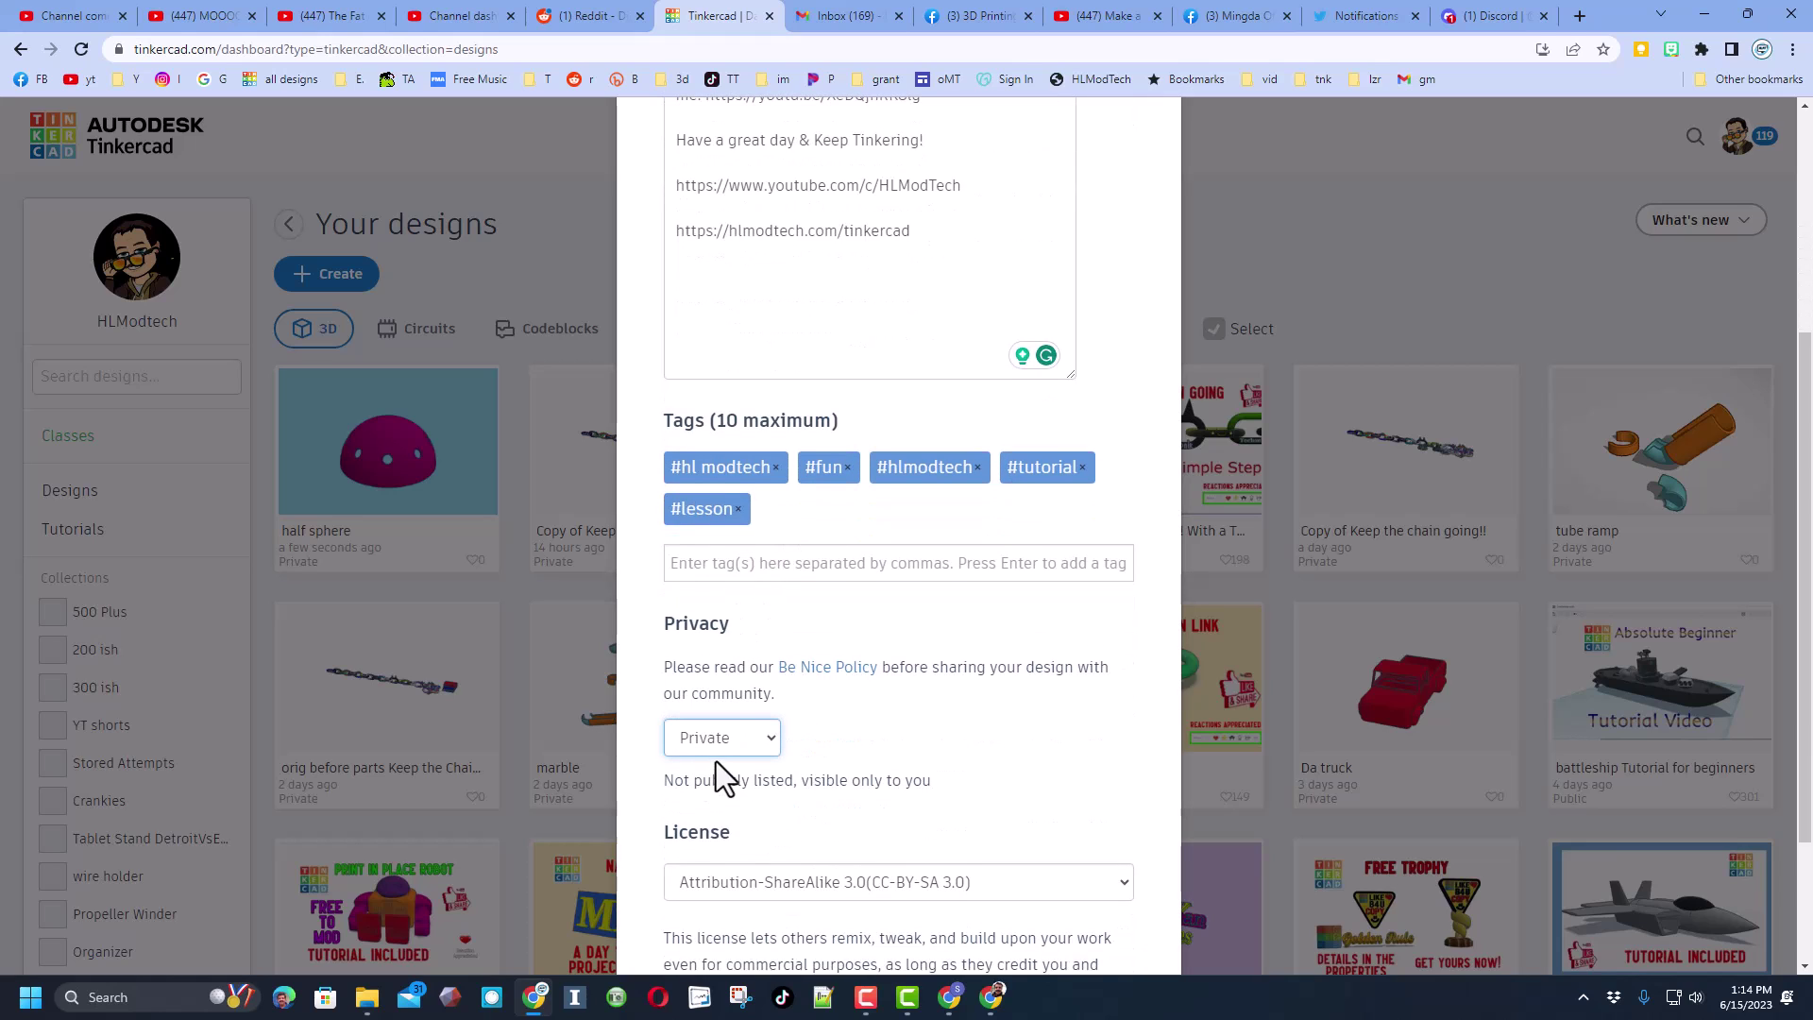
pyautogui.click(723, 738)
pyautogui.click(710, 814)
pyautogui.scroll(-2, 829, 697)
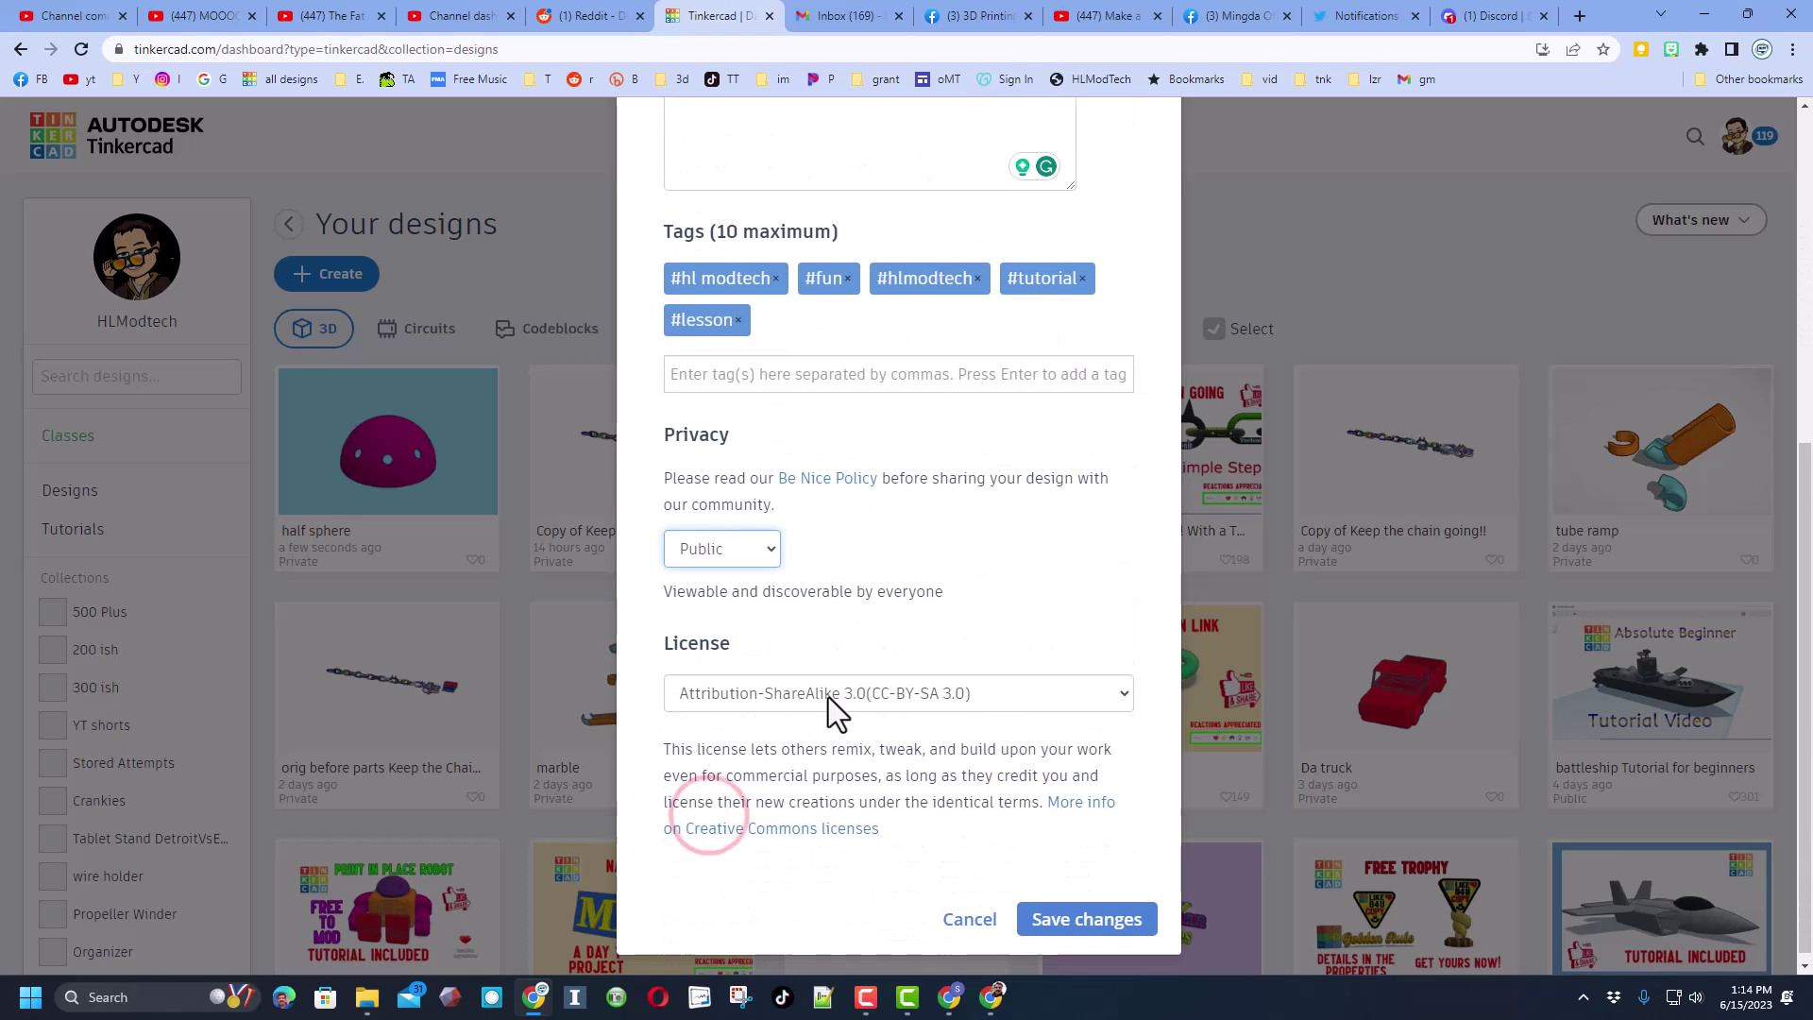
pyautogui.click(828, 697)
pyautogui.click(846, 814)
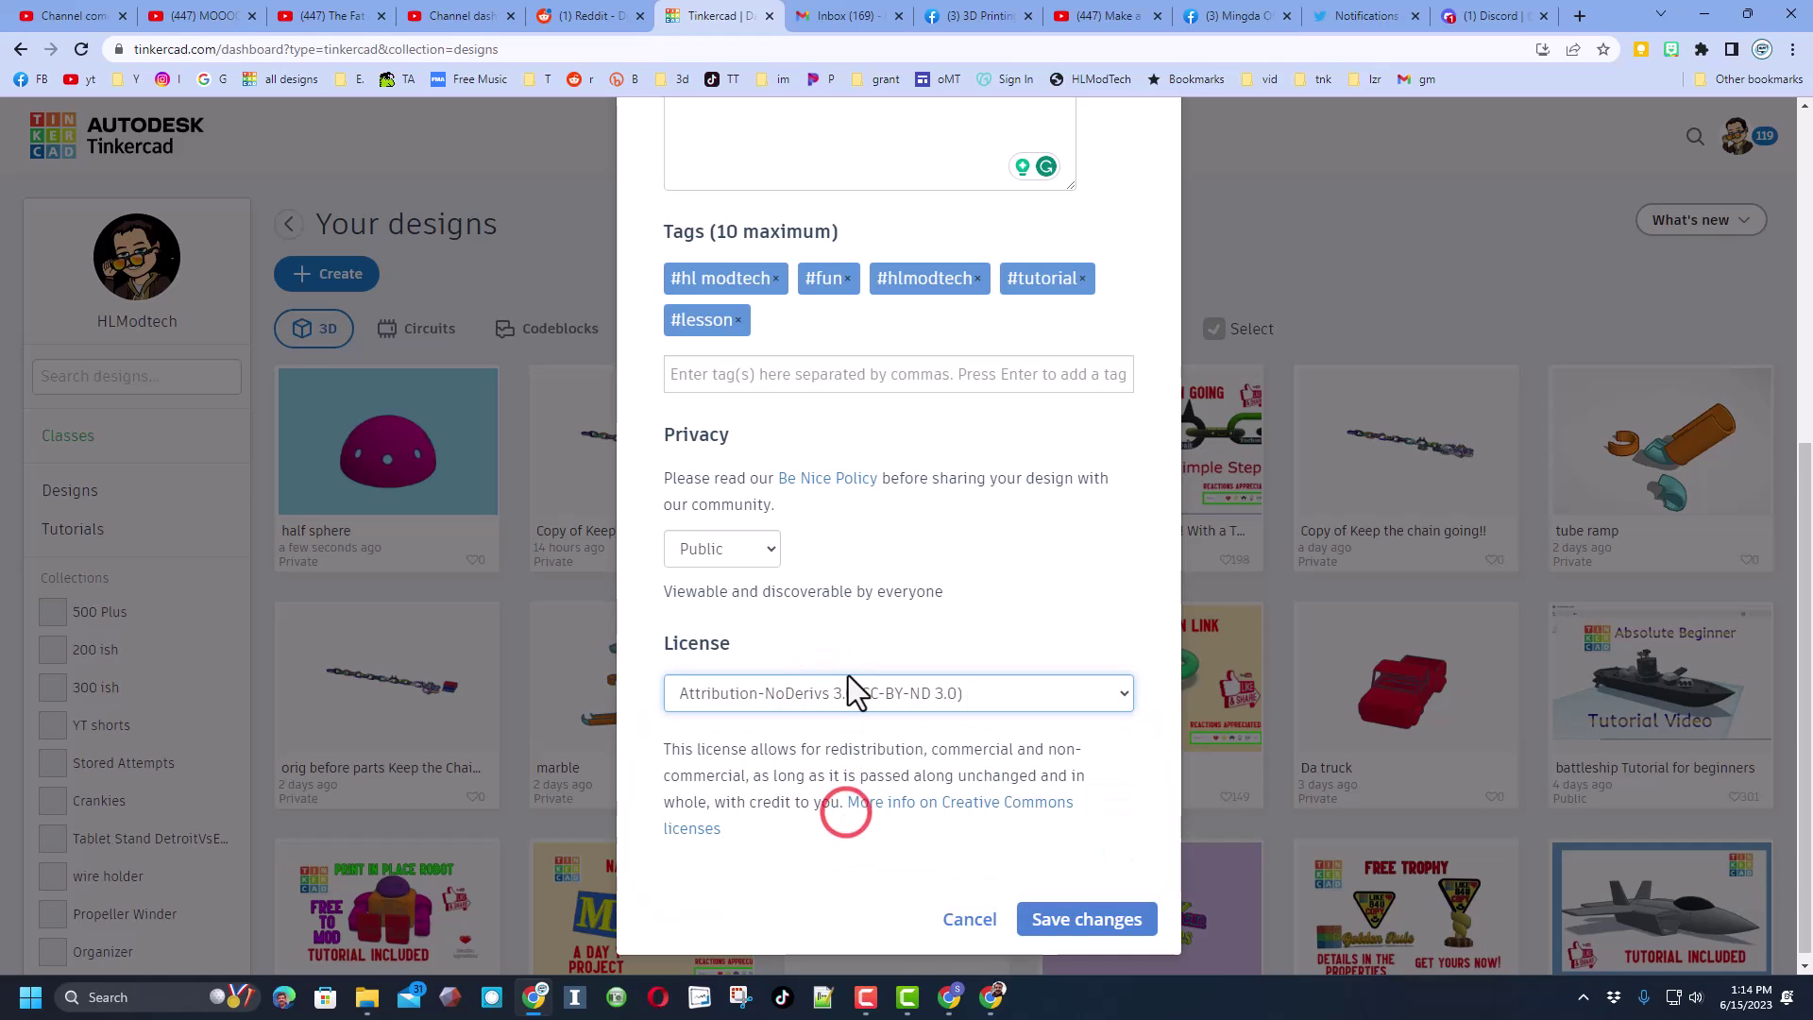
pyautogui.scroll(6, 852, 680)
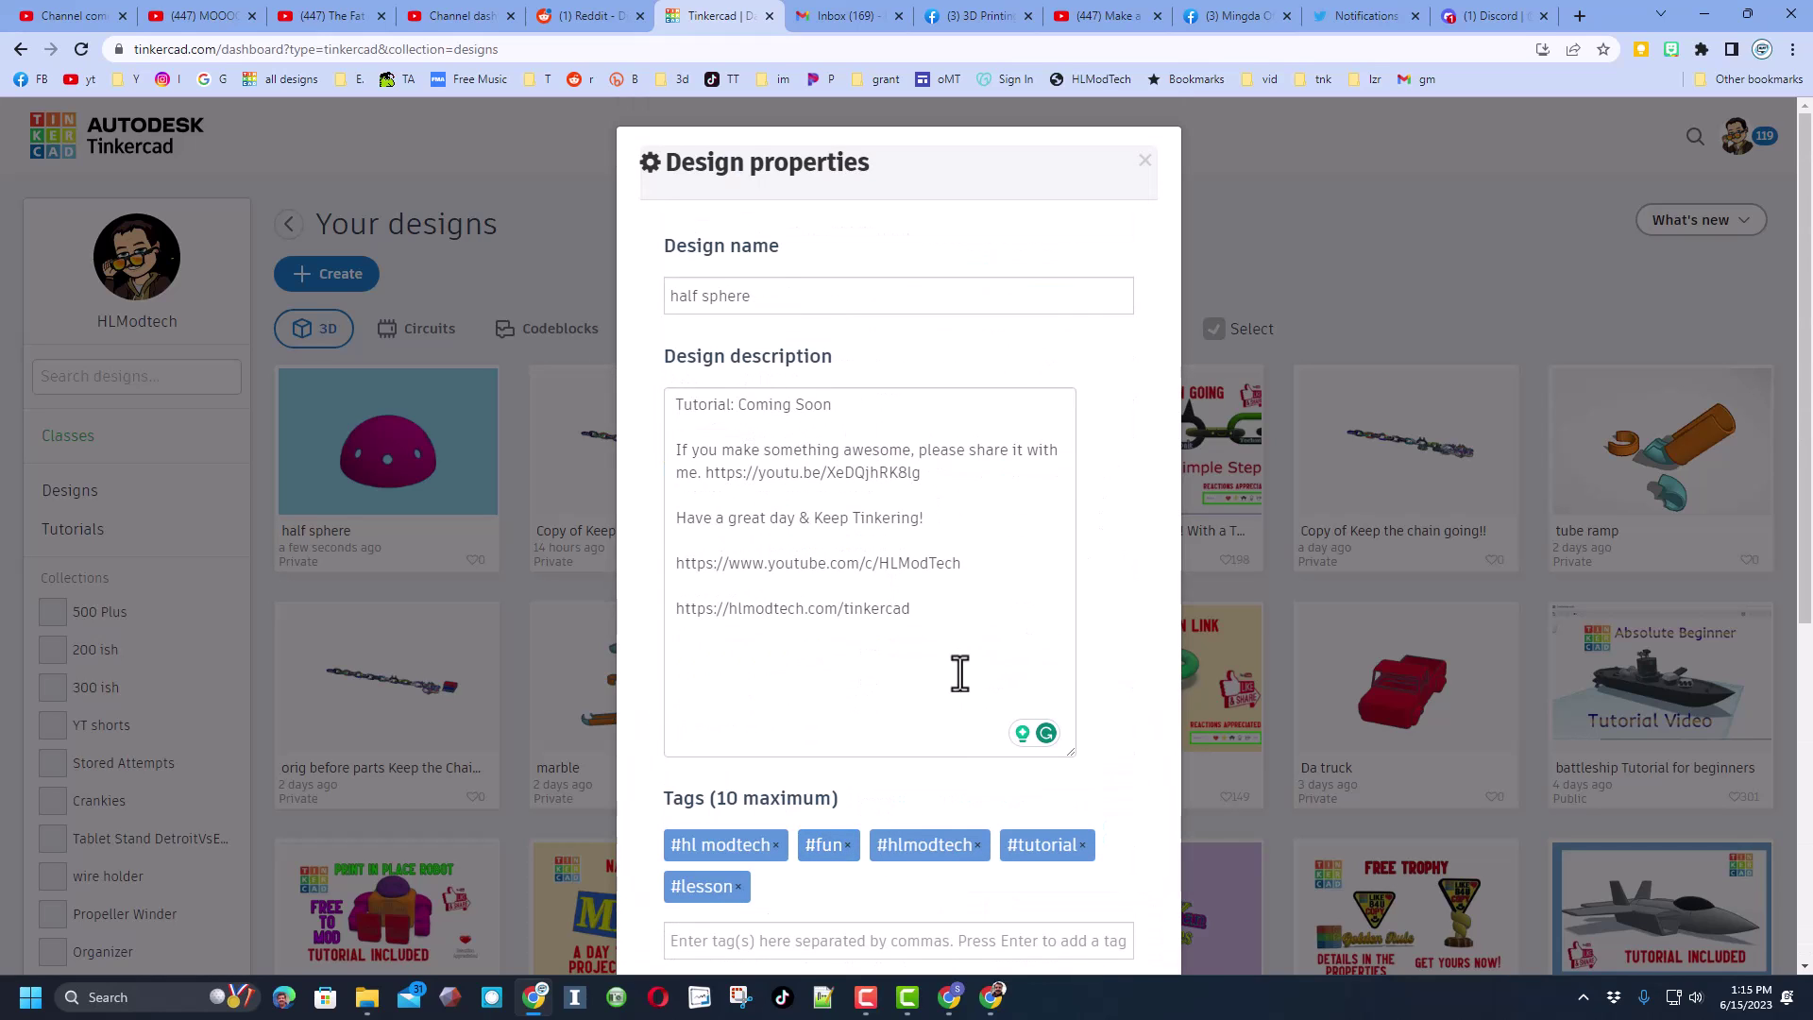
pyautogui.scroll(-6, 1023, 670)
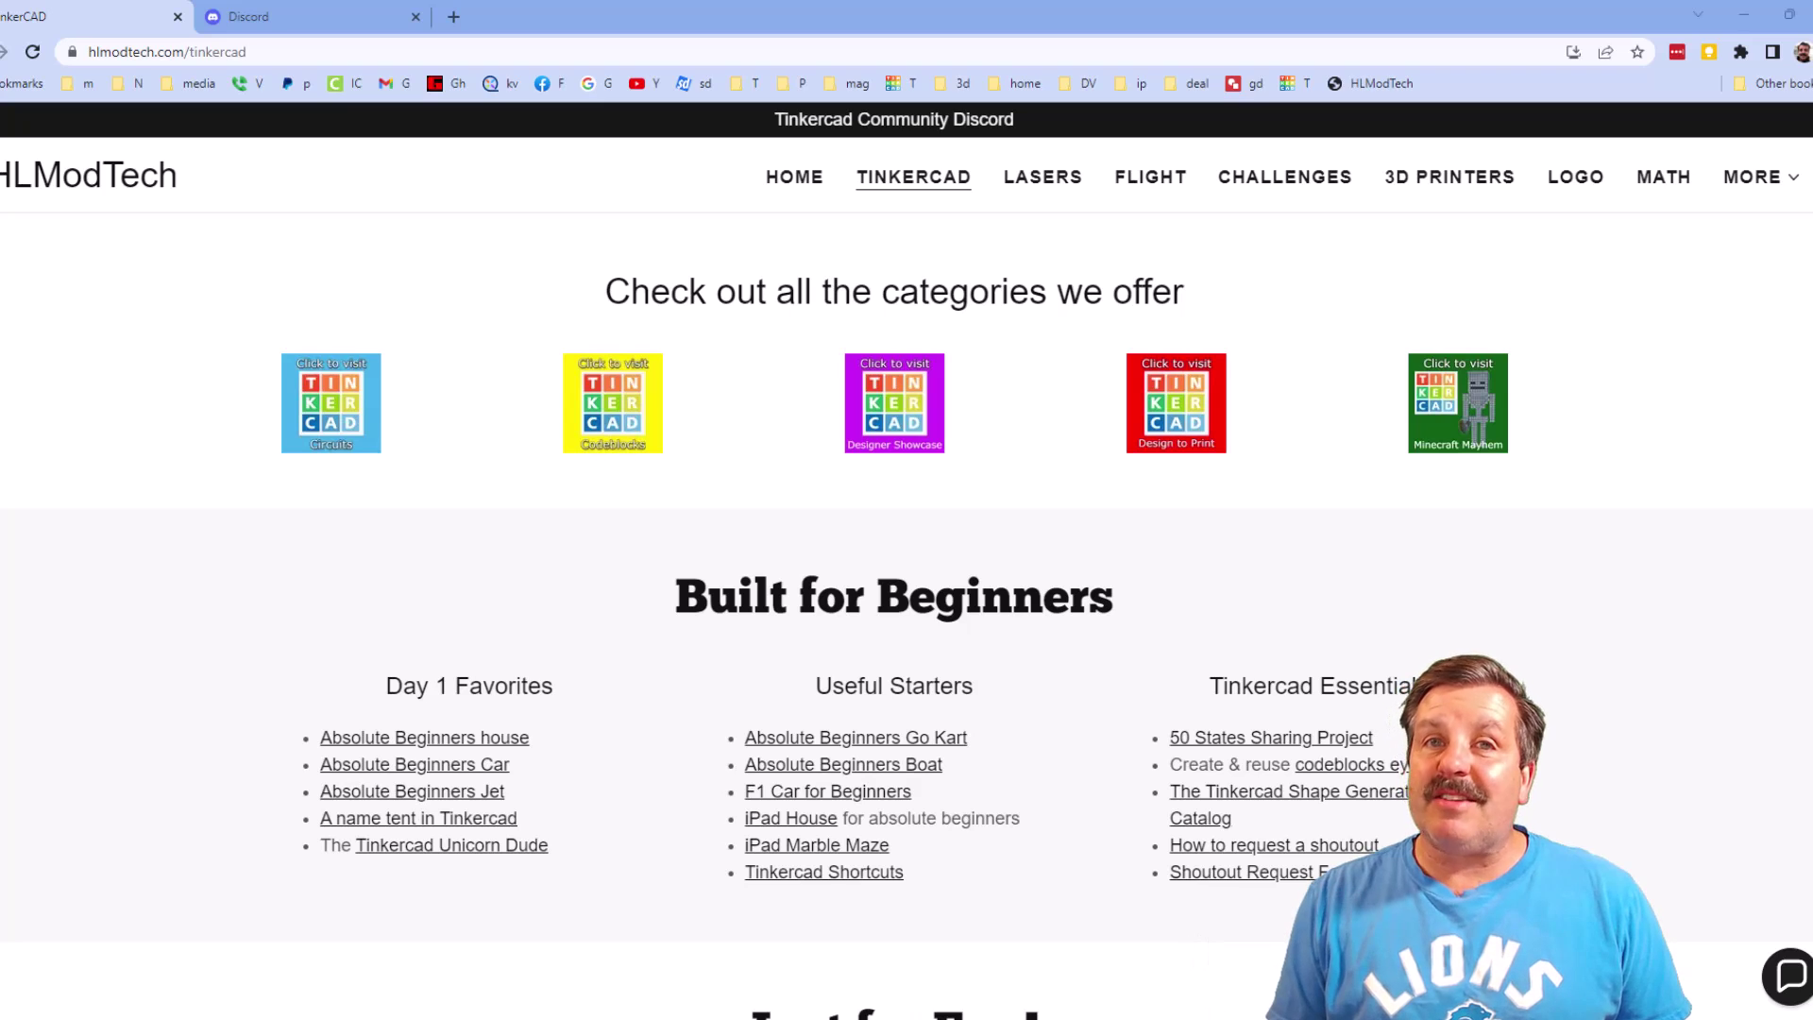
# On the HLModTech Tinkercad page, view the contact chat and the Tinkercad Community Discord invite, and return to the page
pyautogui.click(1791, 976)
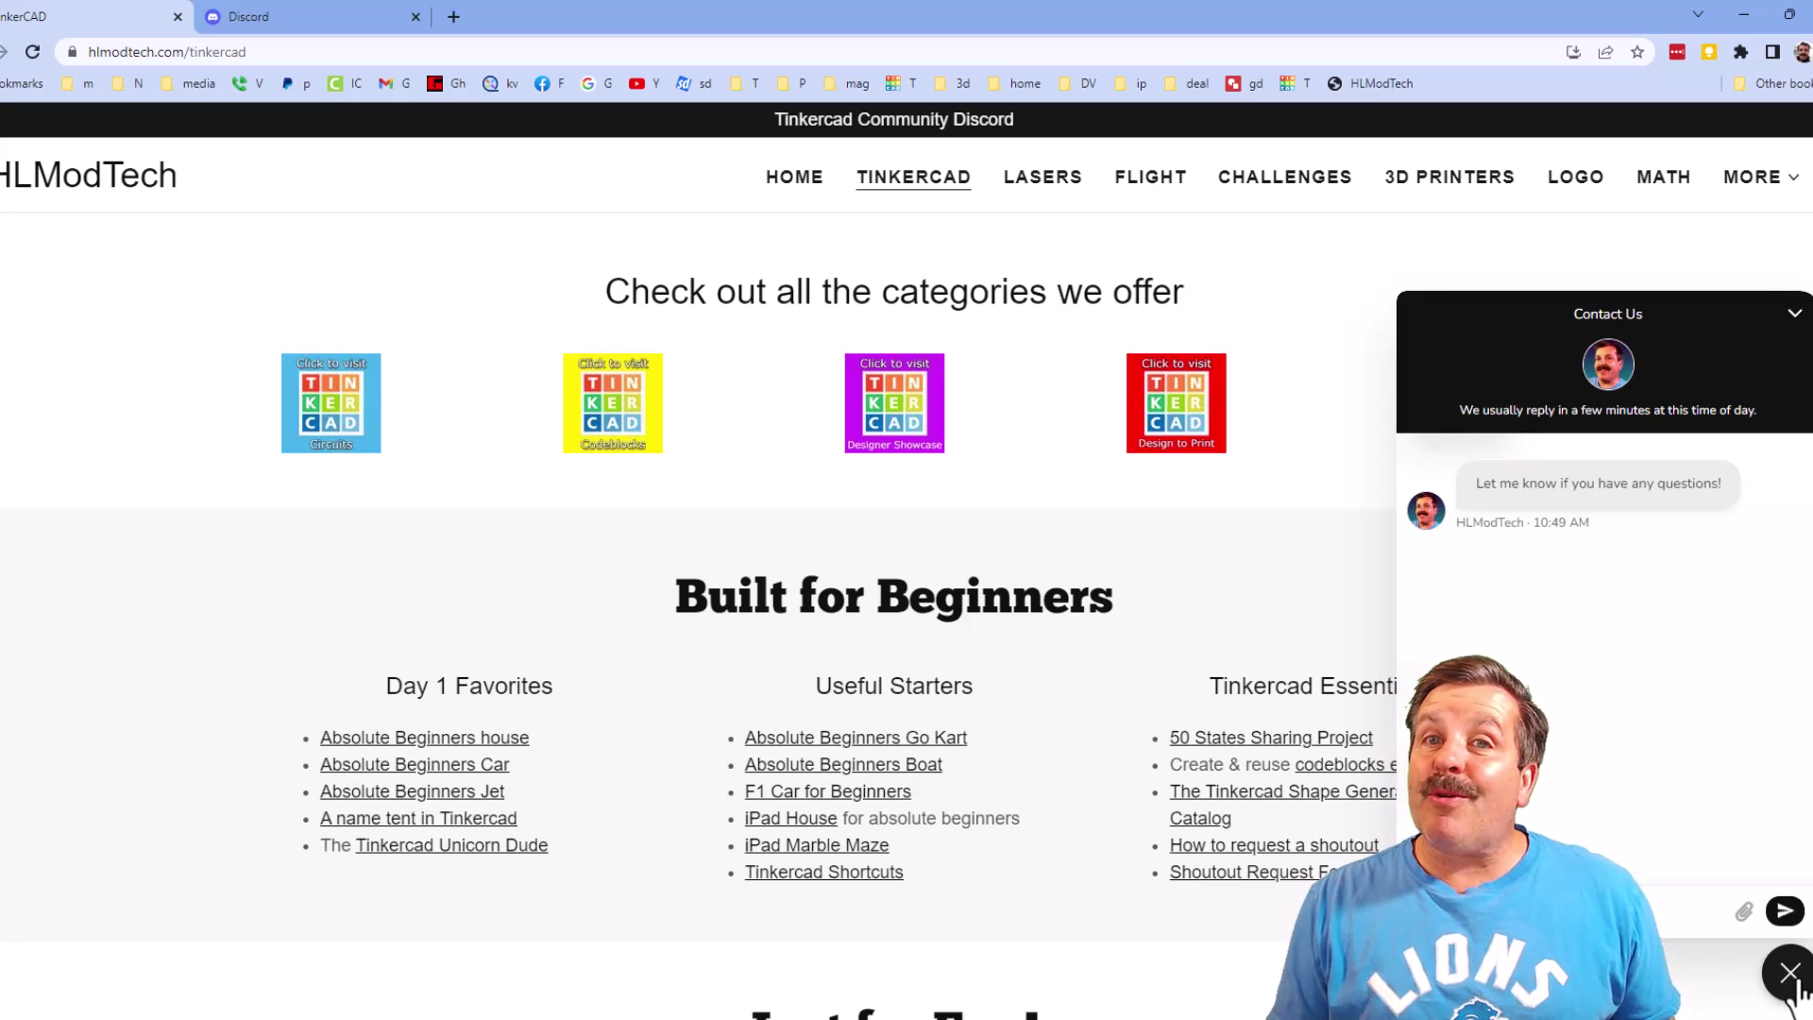
pyautogui.click(1791, 977)
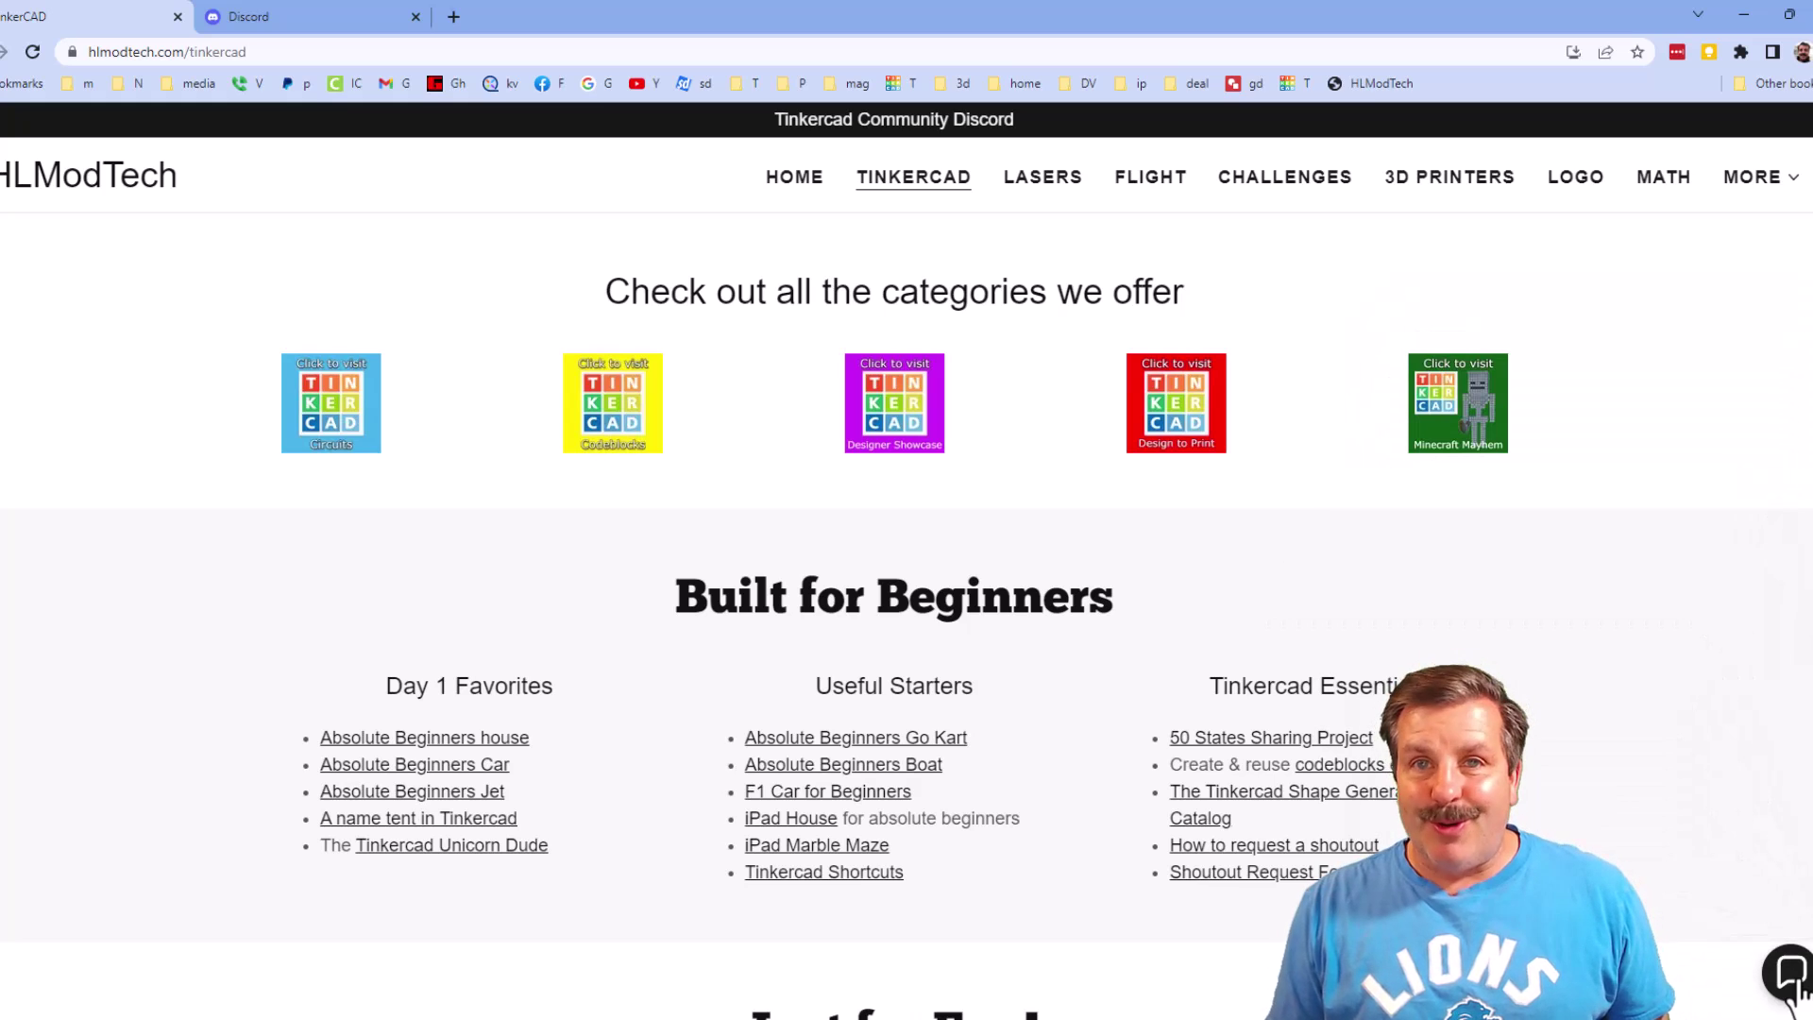
pyautogui.click(893, 127)
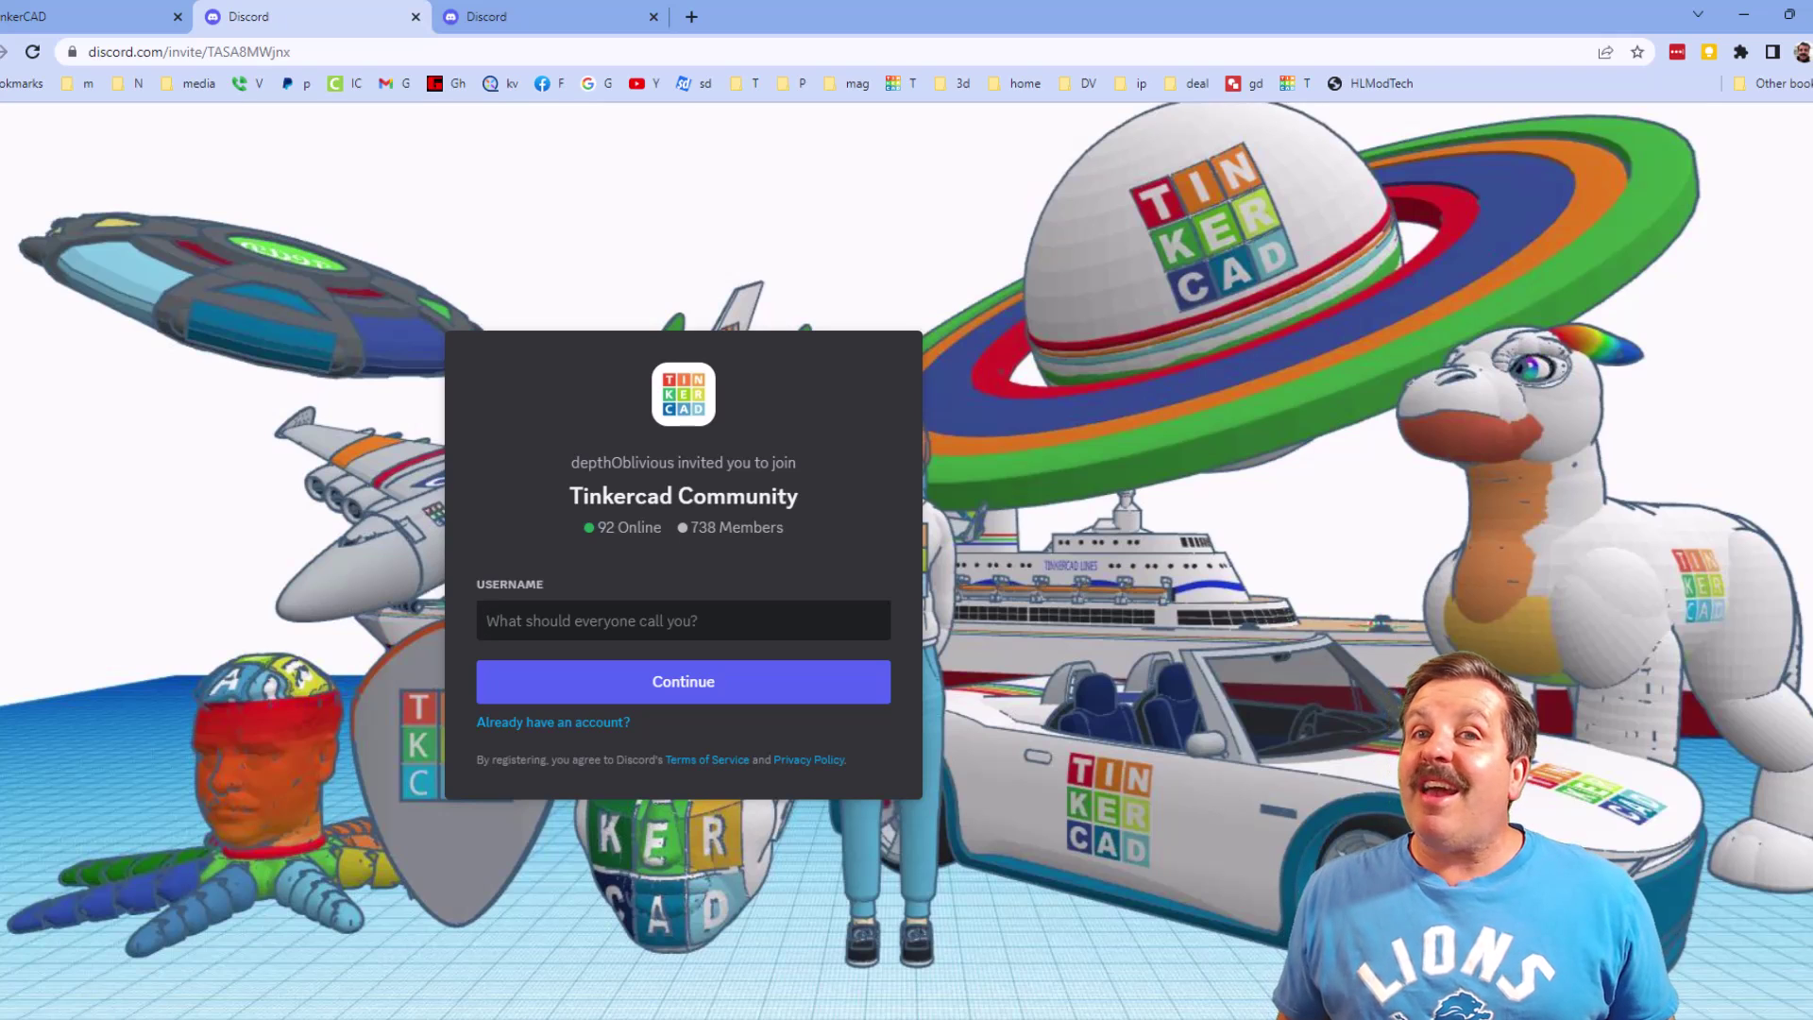
pyautogui.hotkey('ctrl', 'shift', 'Tab')
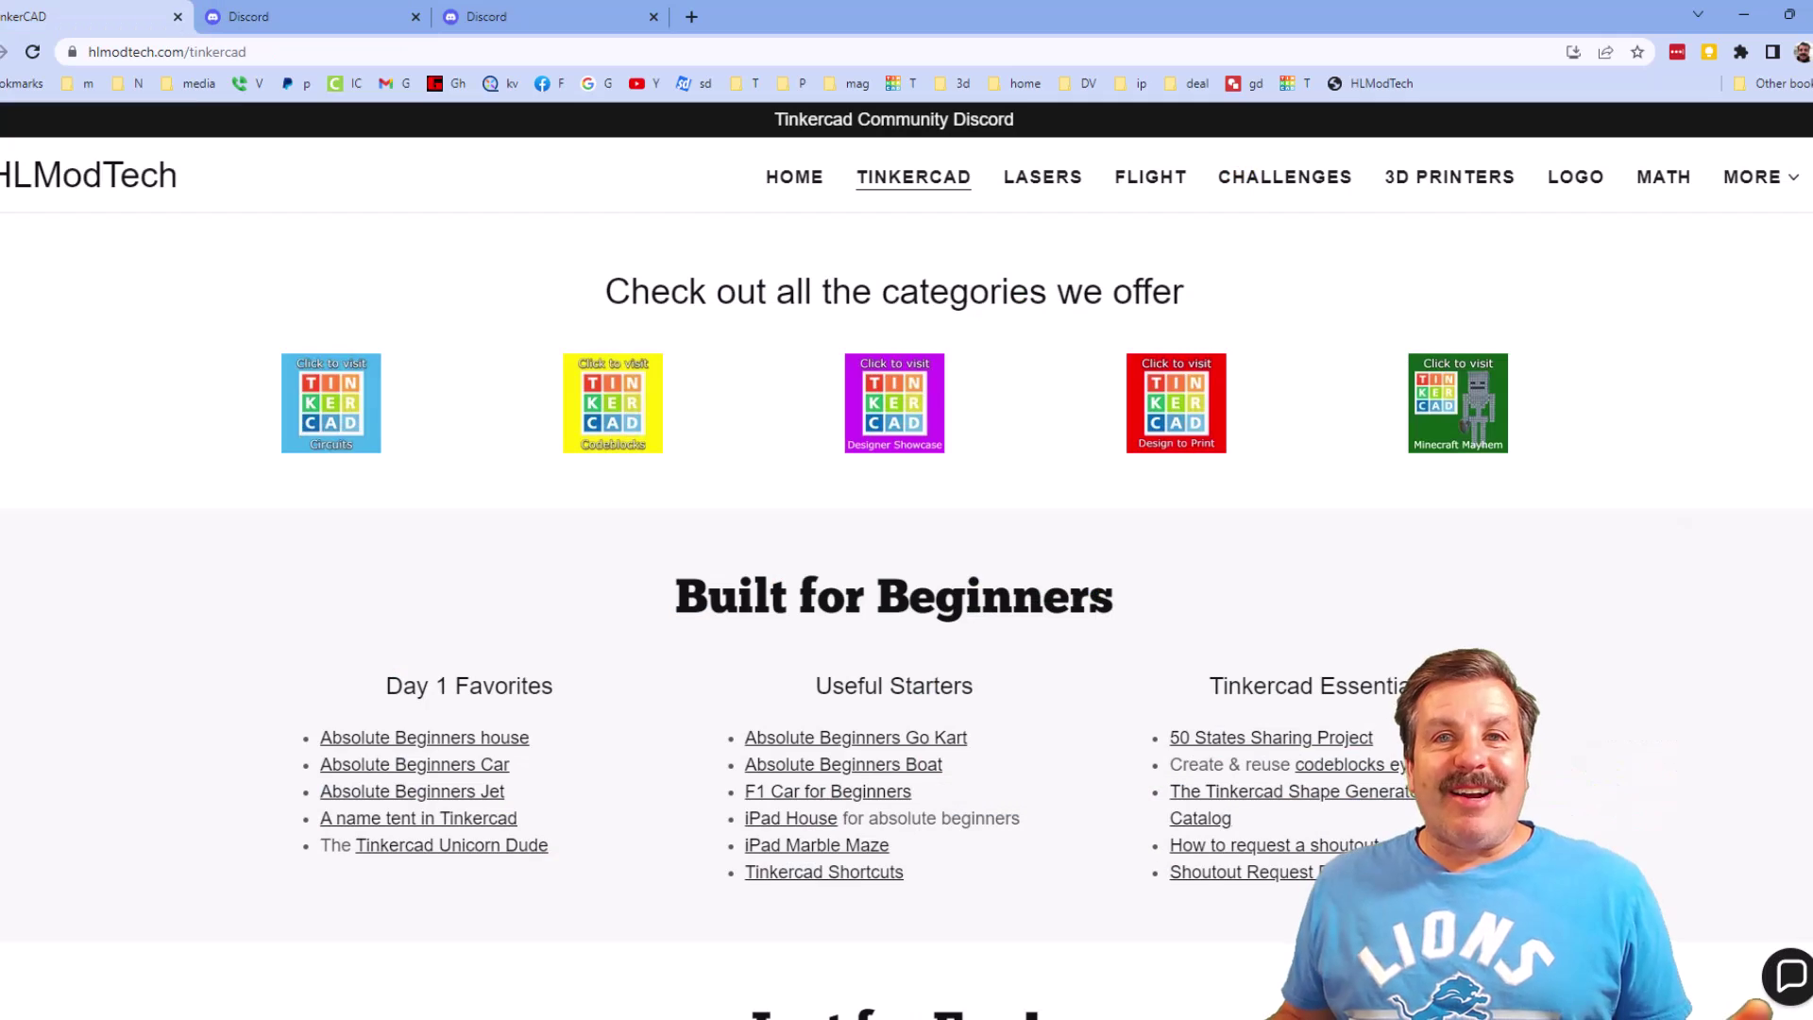